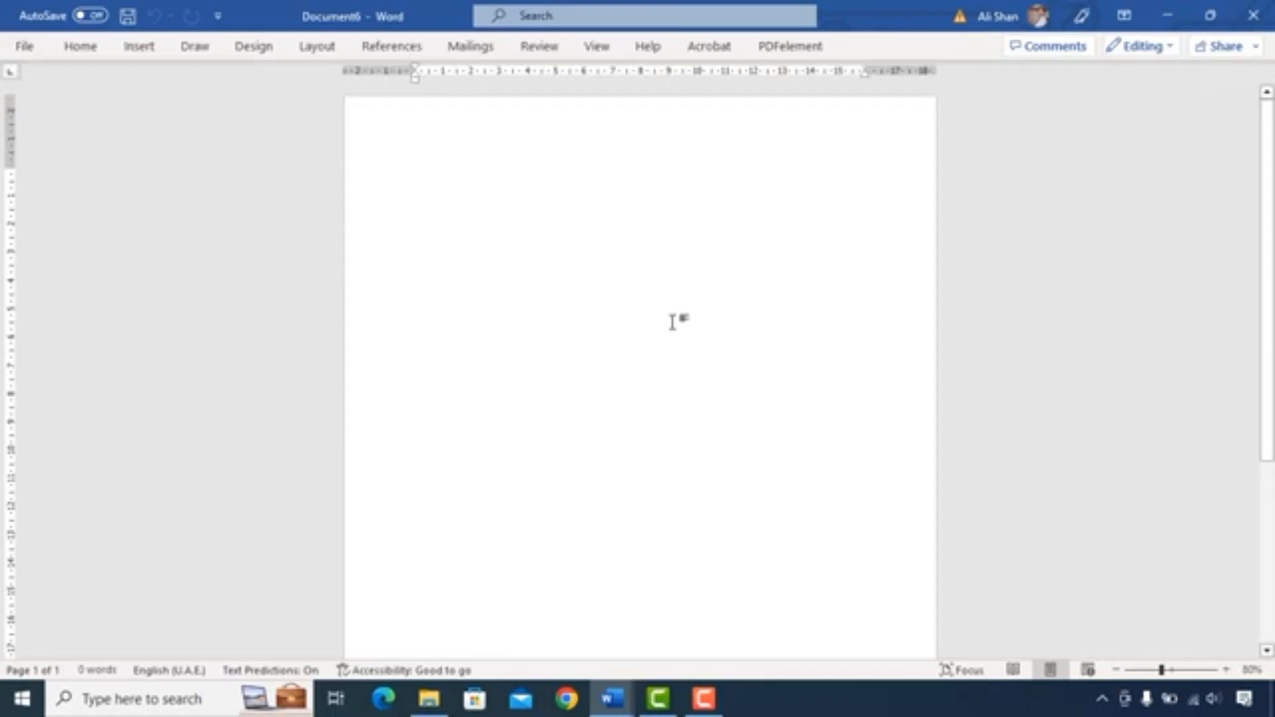
- Draw a rectangle in the page's top-left corner, about 6.96 cm tall and 5.21 cm wide
left_click(140, 46)
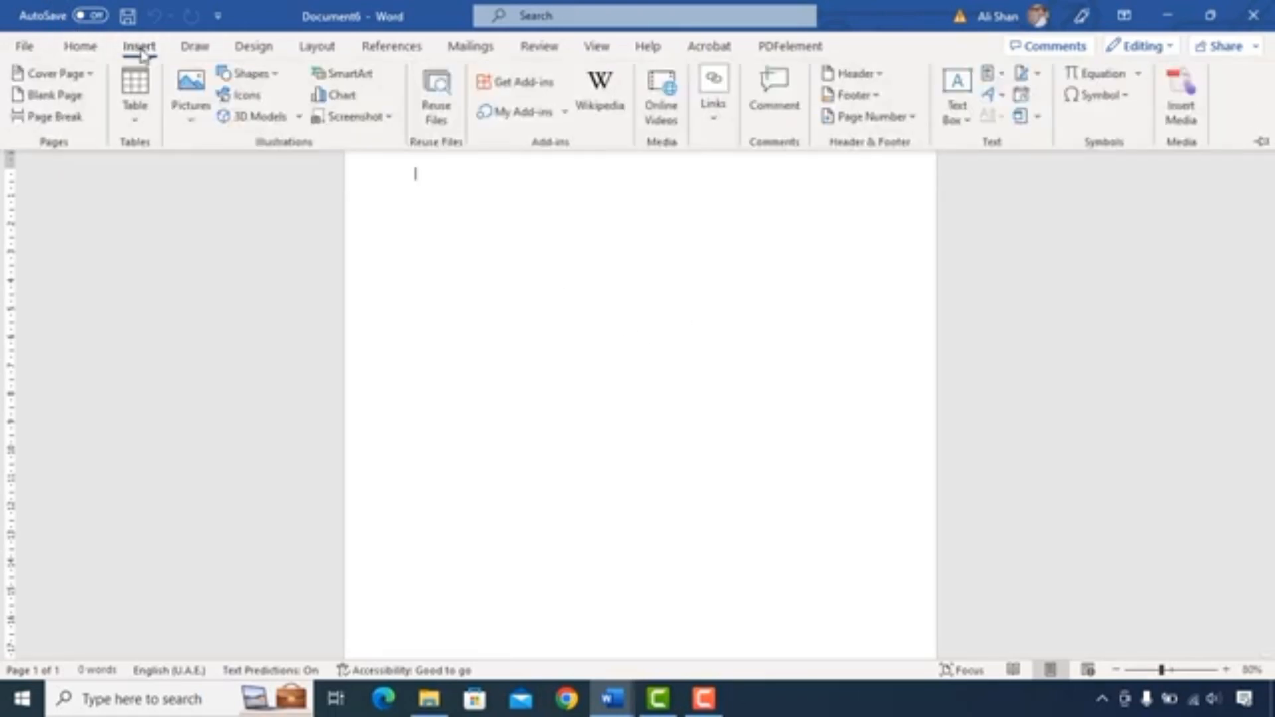
left_click(279, 75)
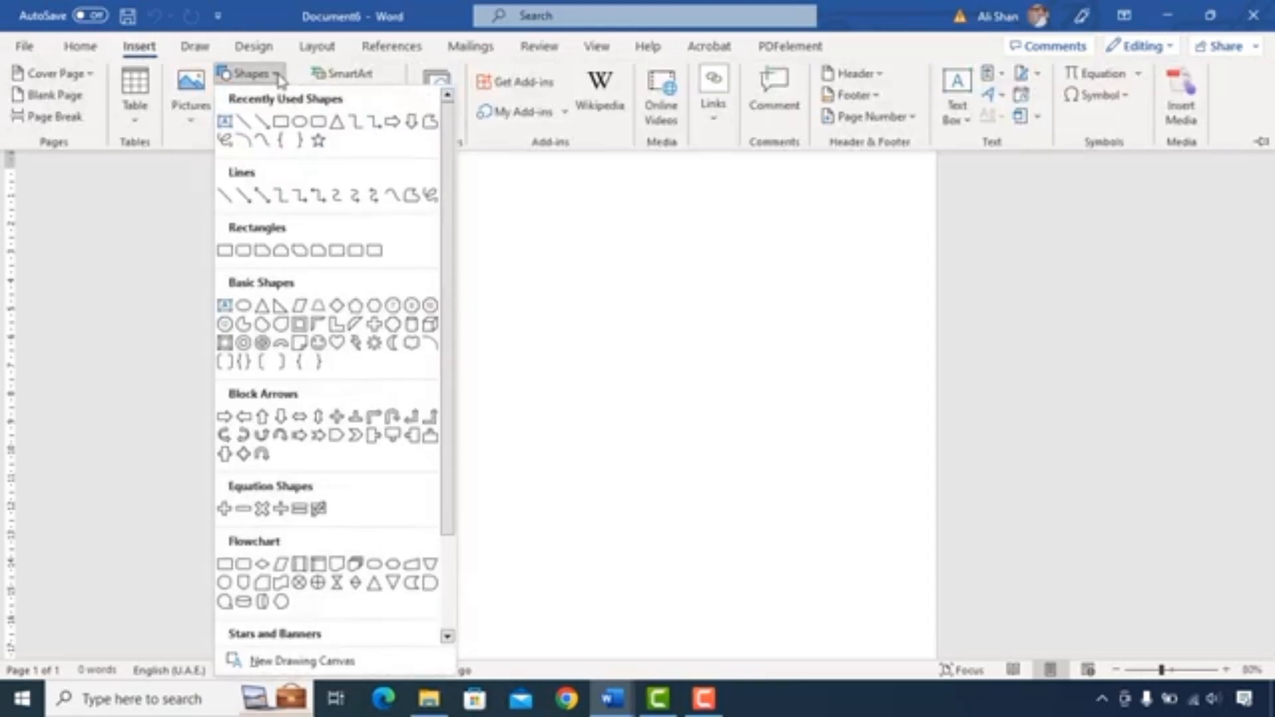
left_click(281, 124)
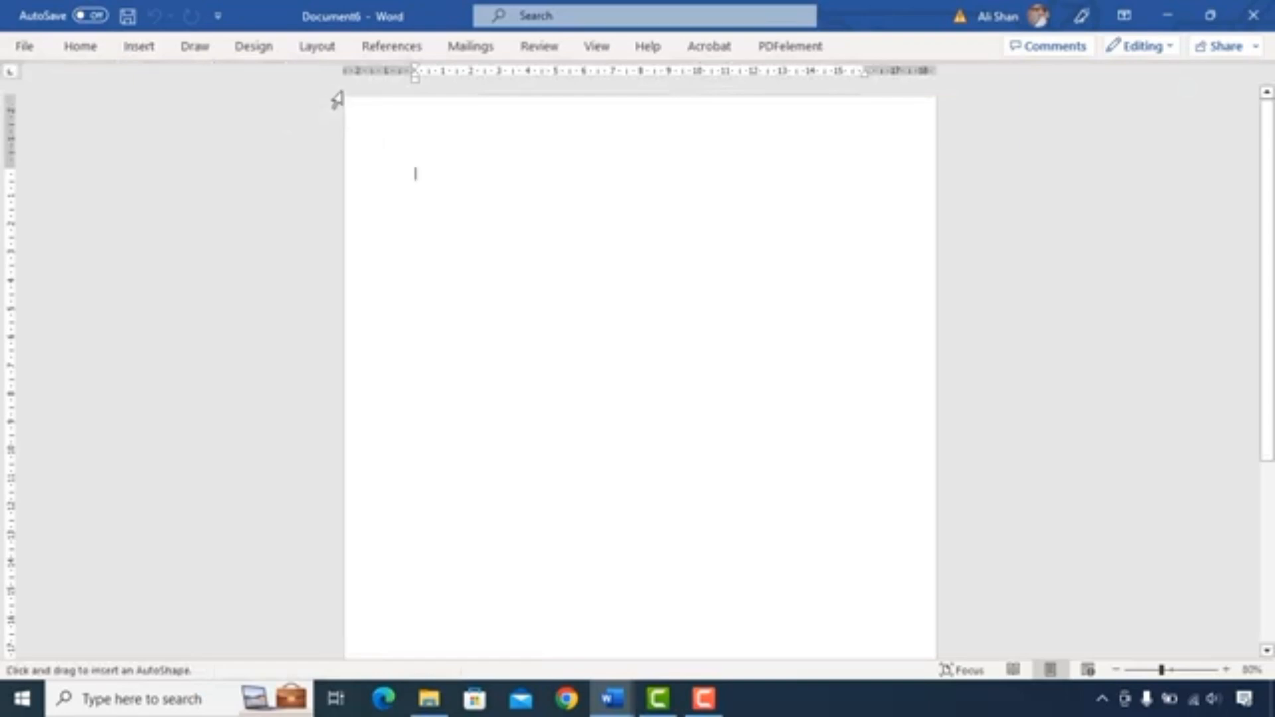
left_click_drag(344, 96, 492, 292)
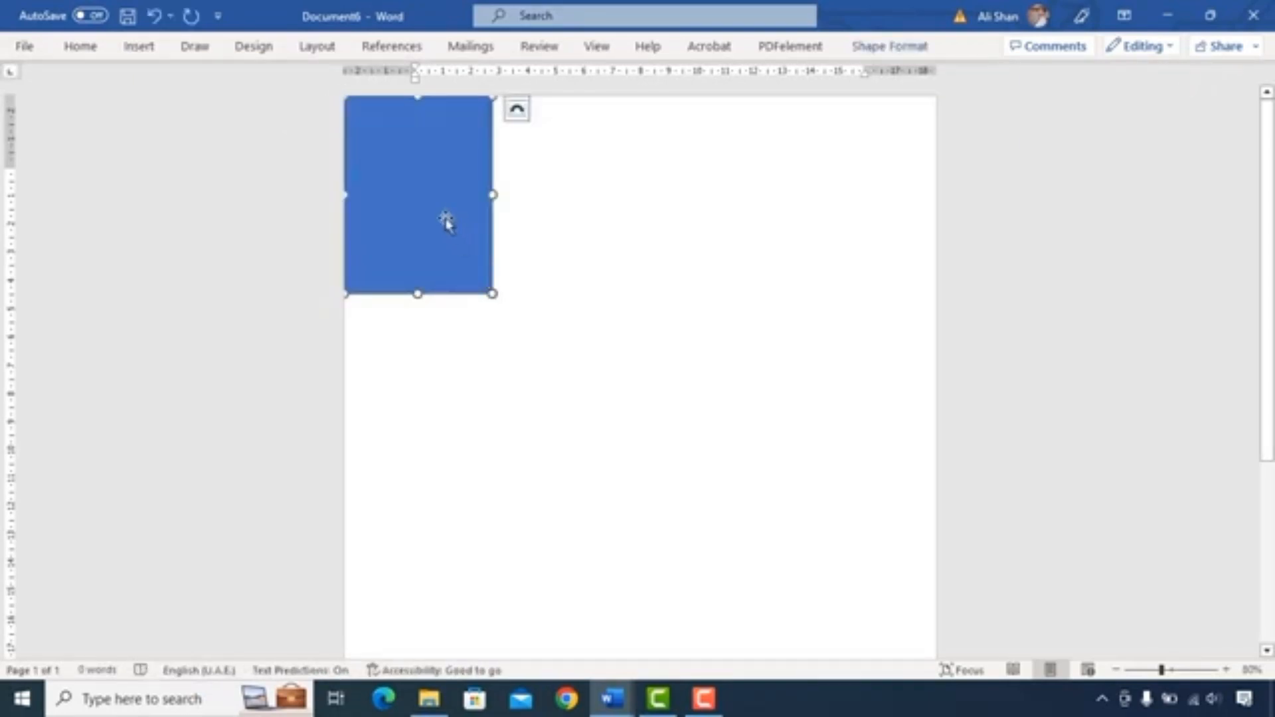
- Set the rectangle's height to 7.69 cm and its width to 7.41 cm
left_click(879, 46)
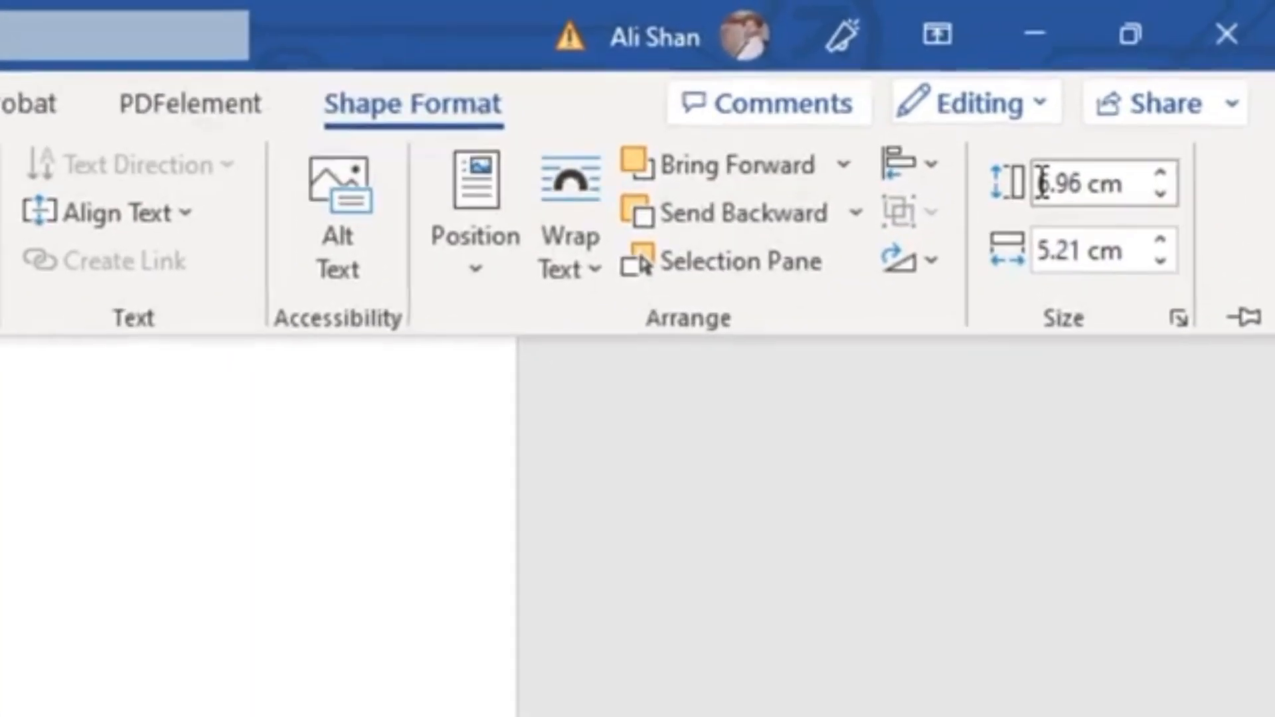
left_click(1171, 81)
key("Home")
key("Delete")
type("7")
key("BackSpace")
key("Delete")
key("Delete")
type("69")
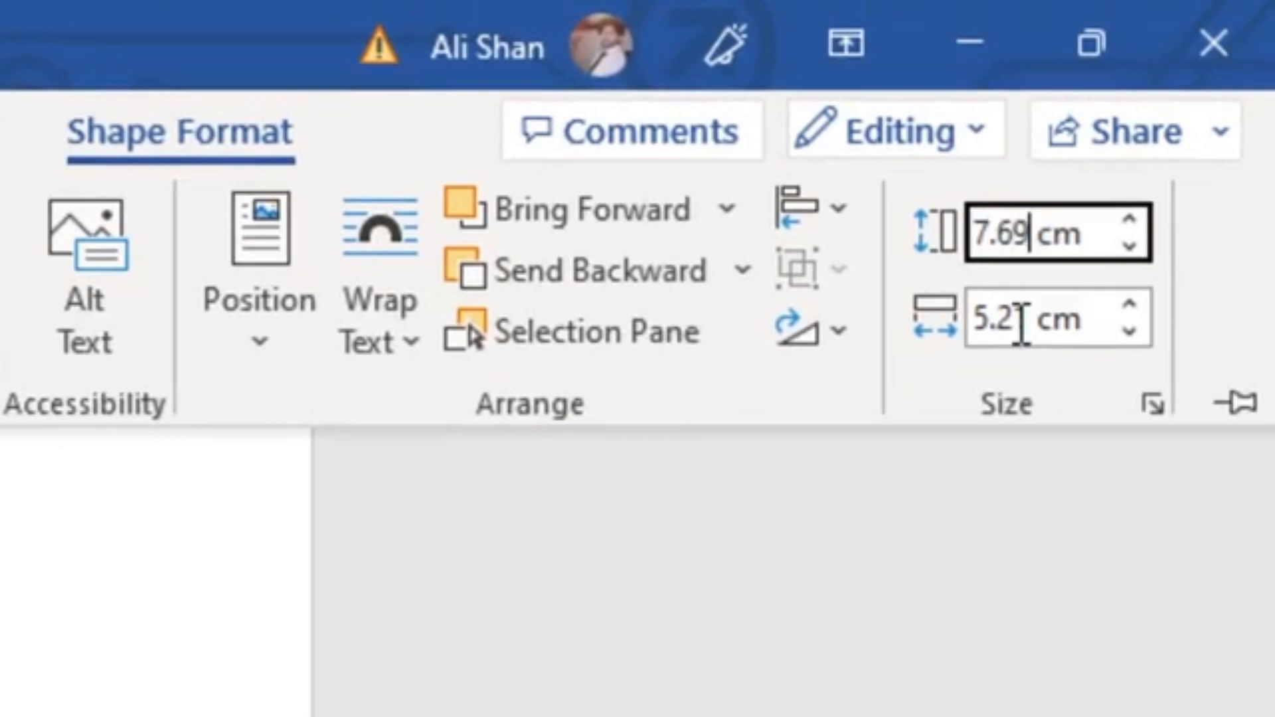
key("Tab")
key("Home")
key("Right")
key("BackSpace")
type("7")
left_click(1034, 324)
key("BackSpace")
key("BackSpace")
type("41")
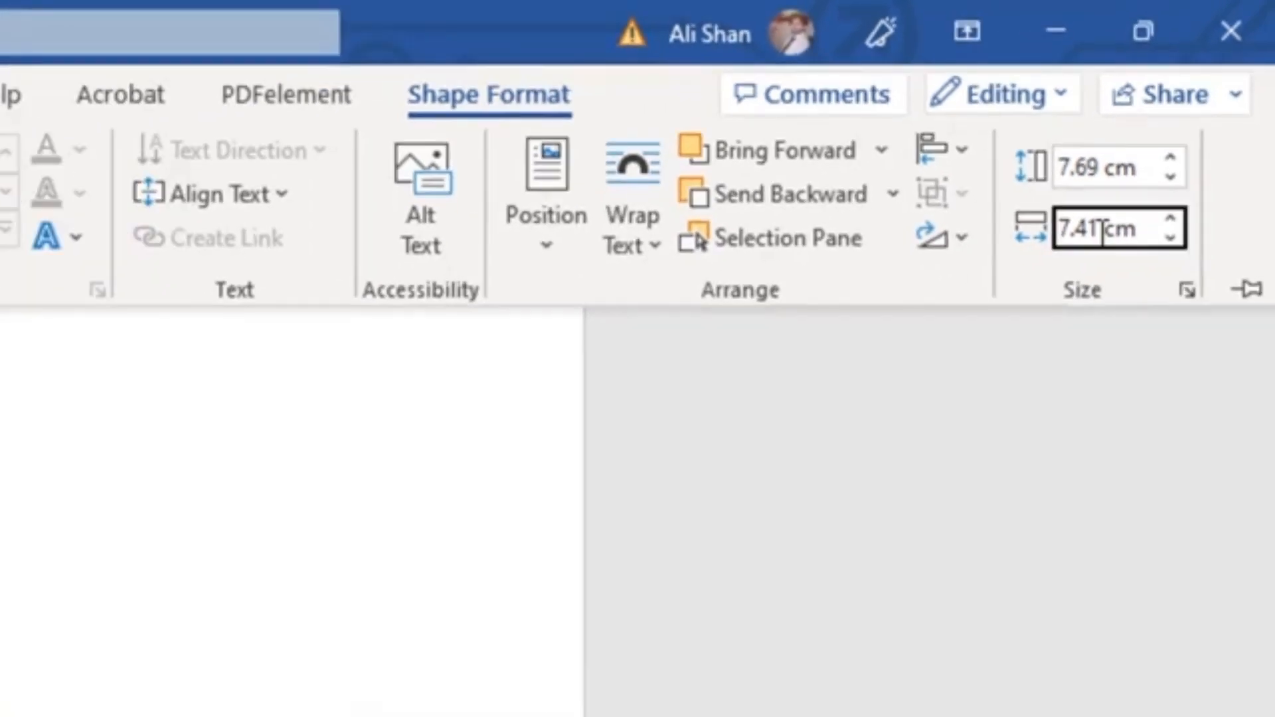
key("Return")
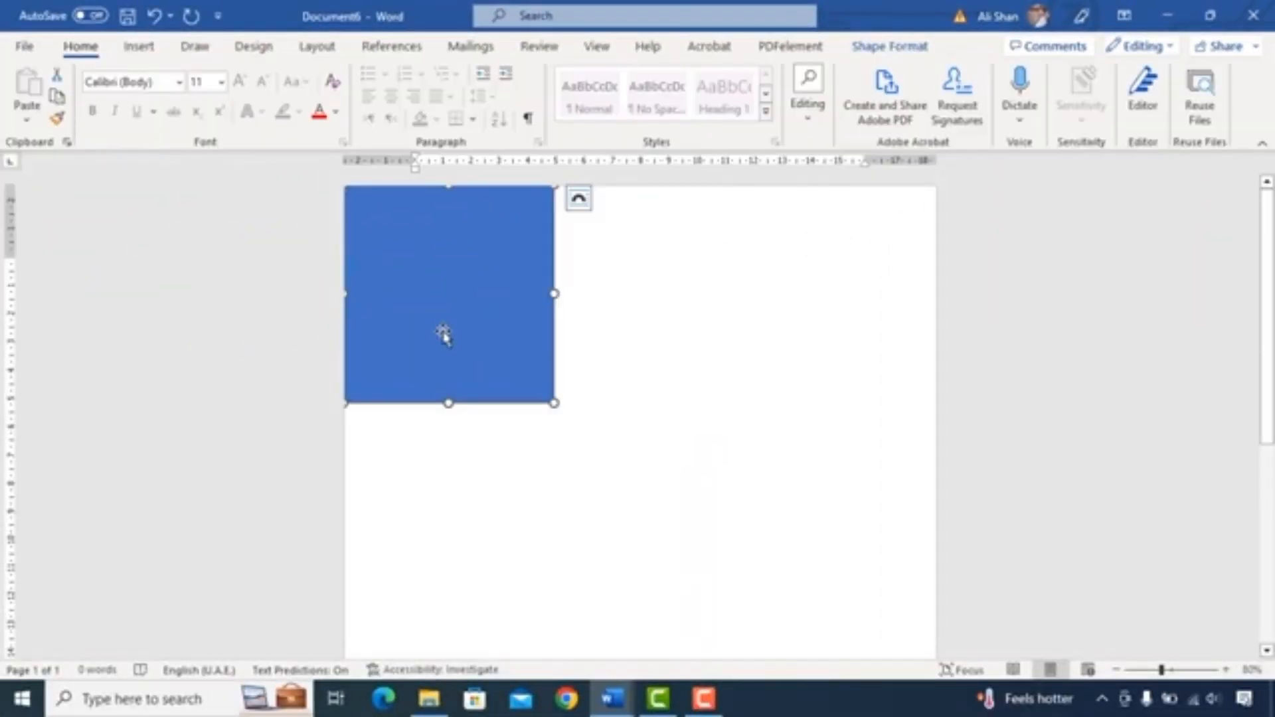
- Fill the rectangle with a grey theme colour
left_click(889, 46)
left_click(451, 96)
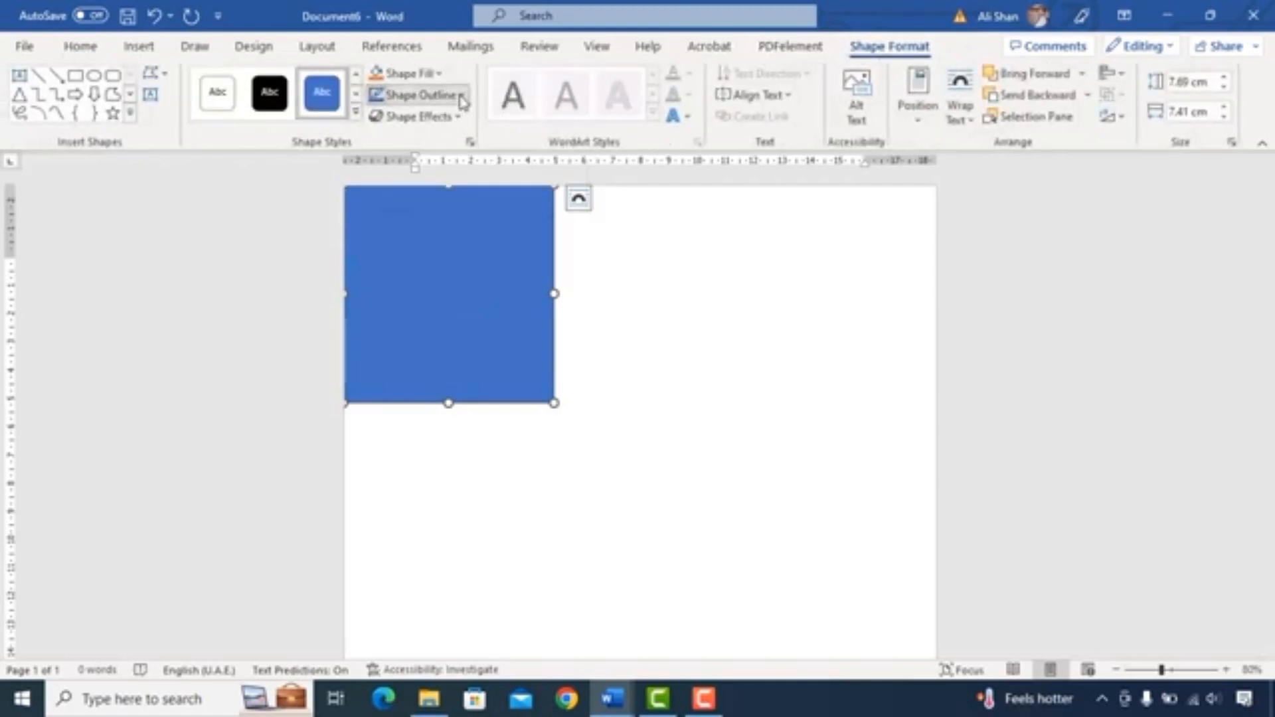
left_click(432, 299)
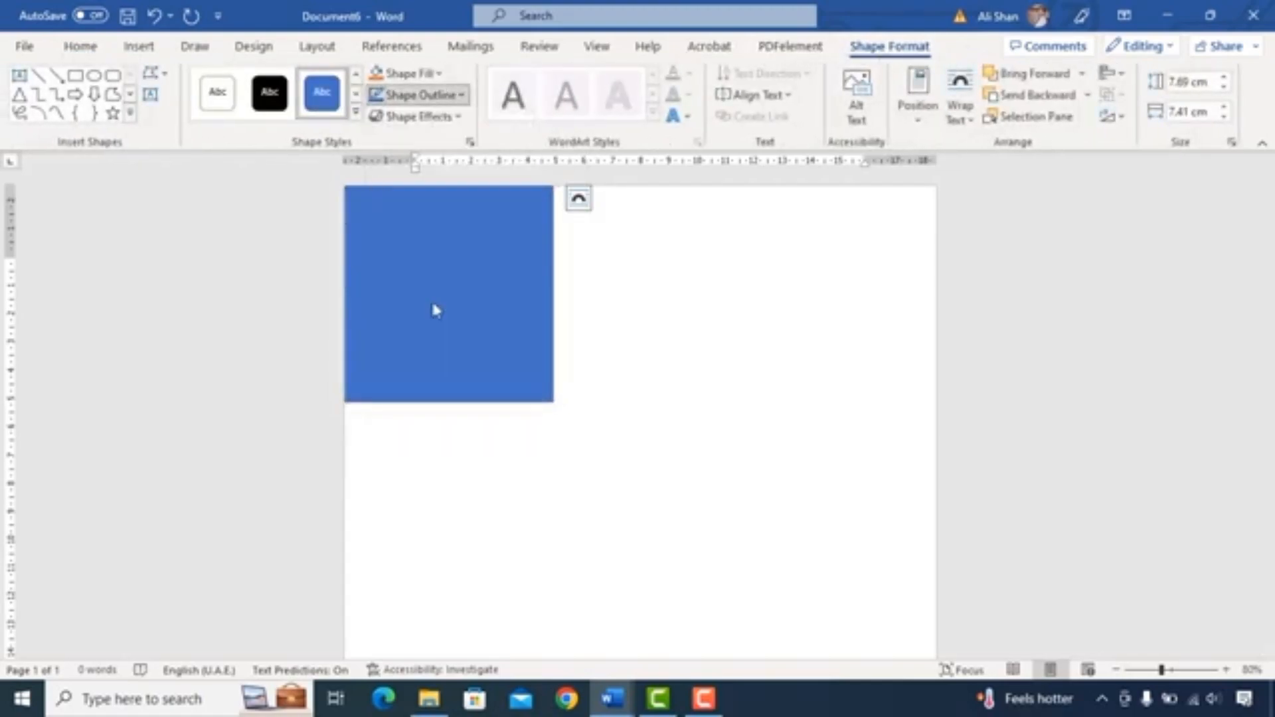
left_click(440, 75)
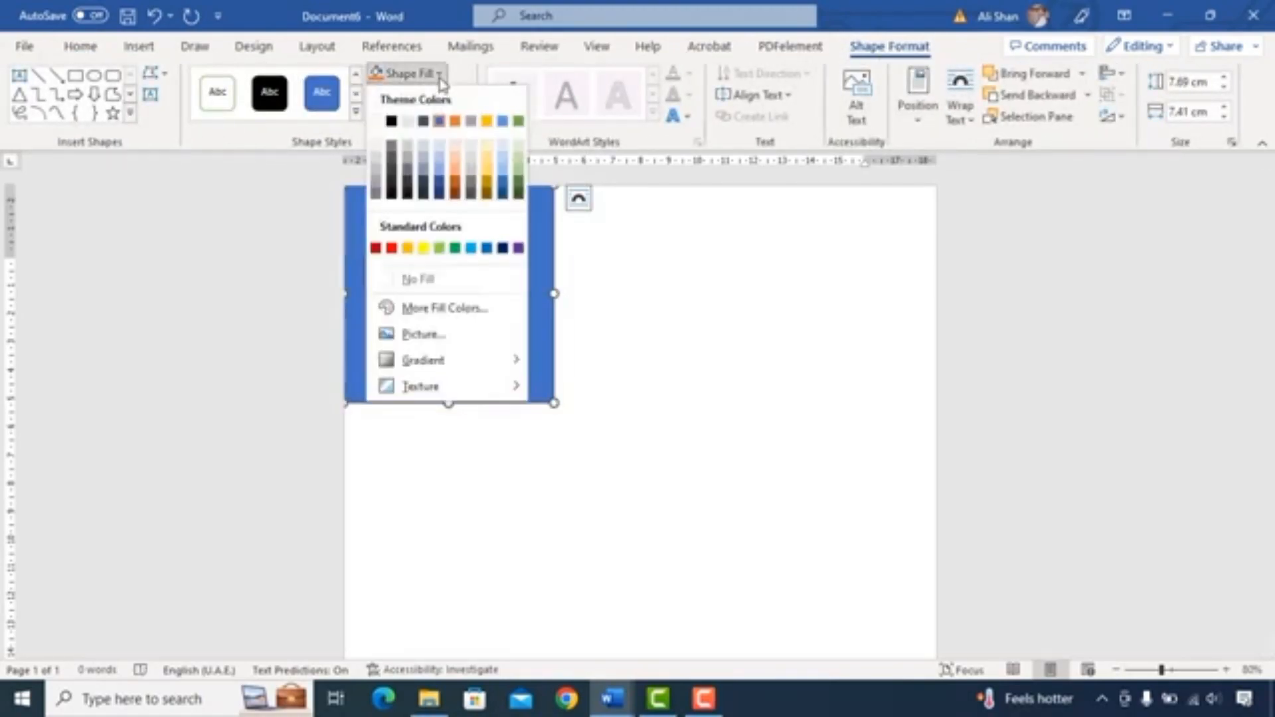
left_click(375, 195)
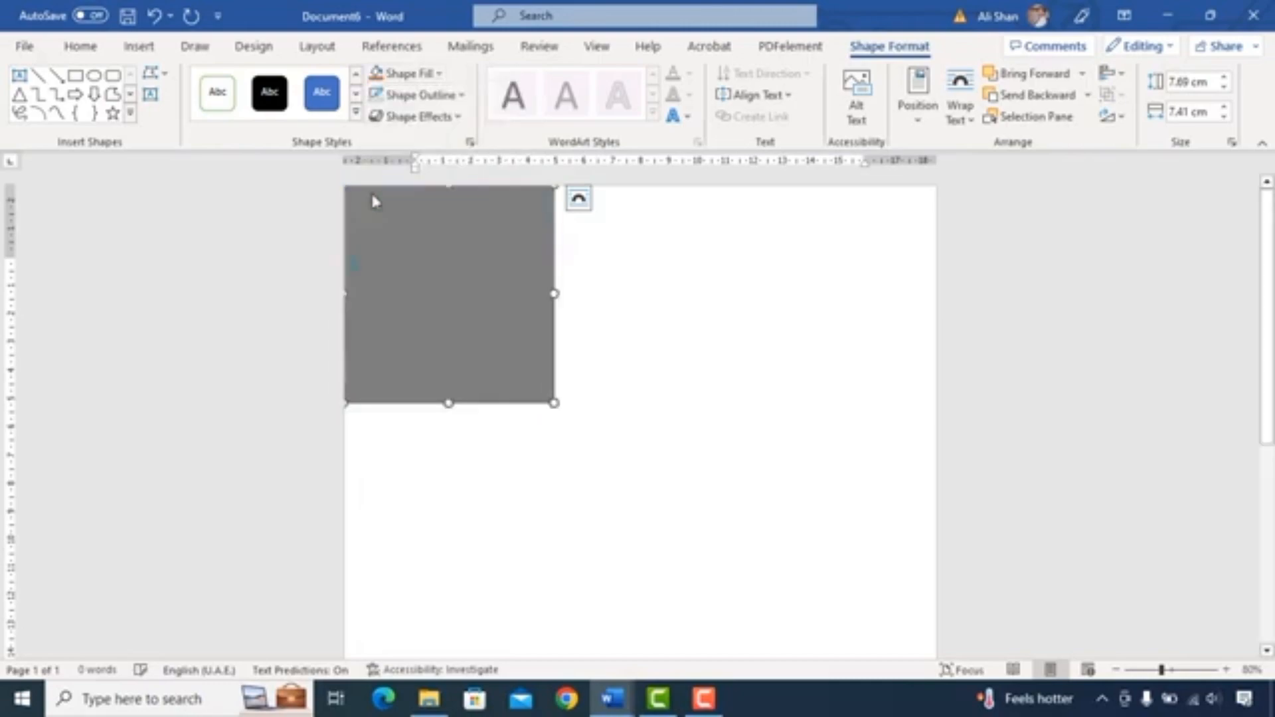
left_click(564, 324)
left_click(441, 301)
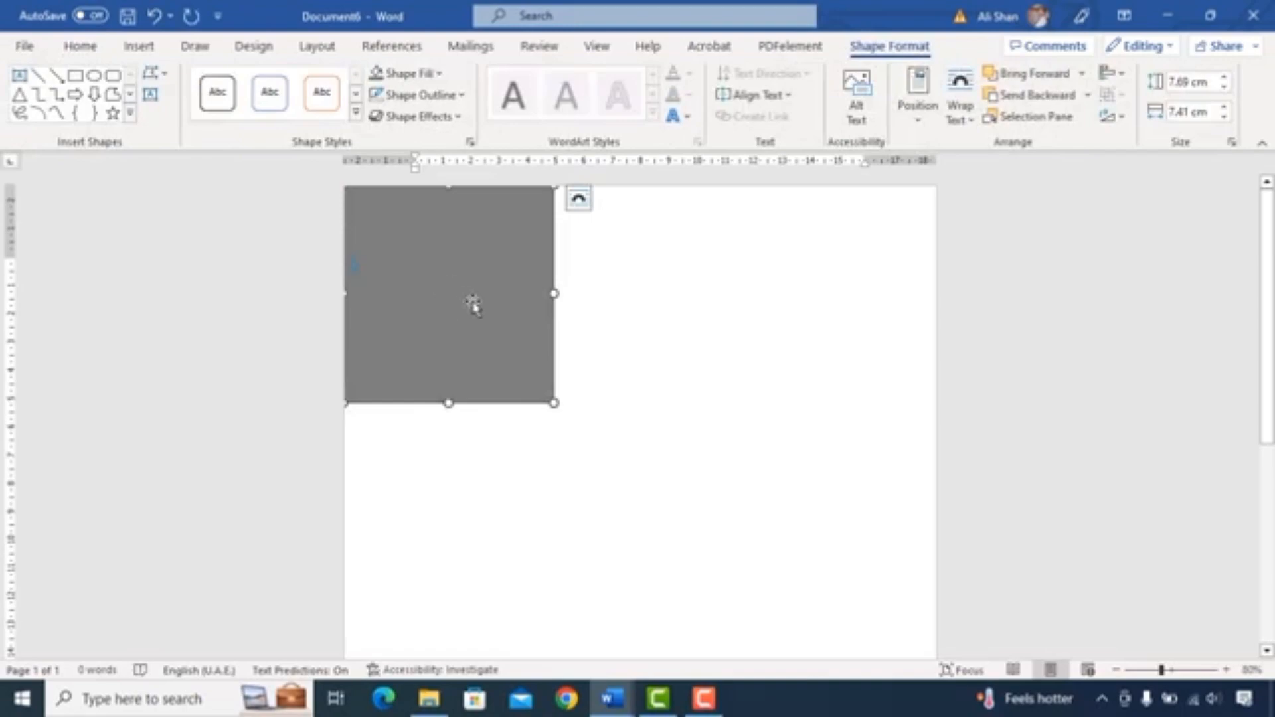
left_click(687, 295)
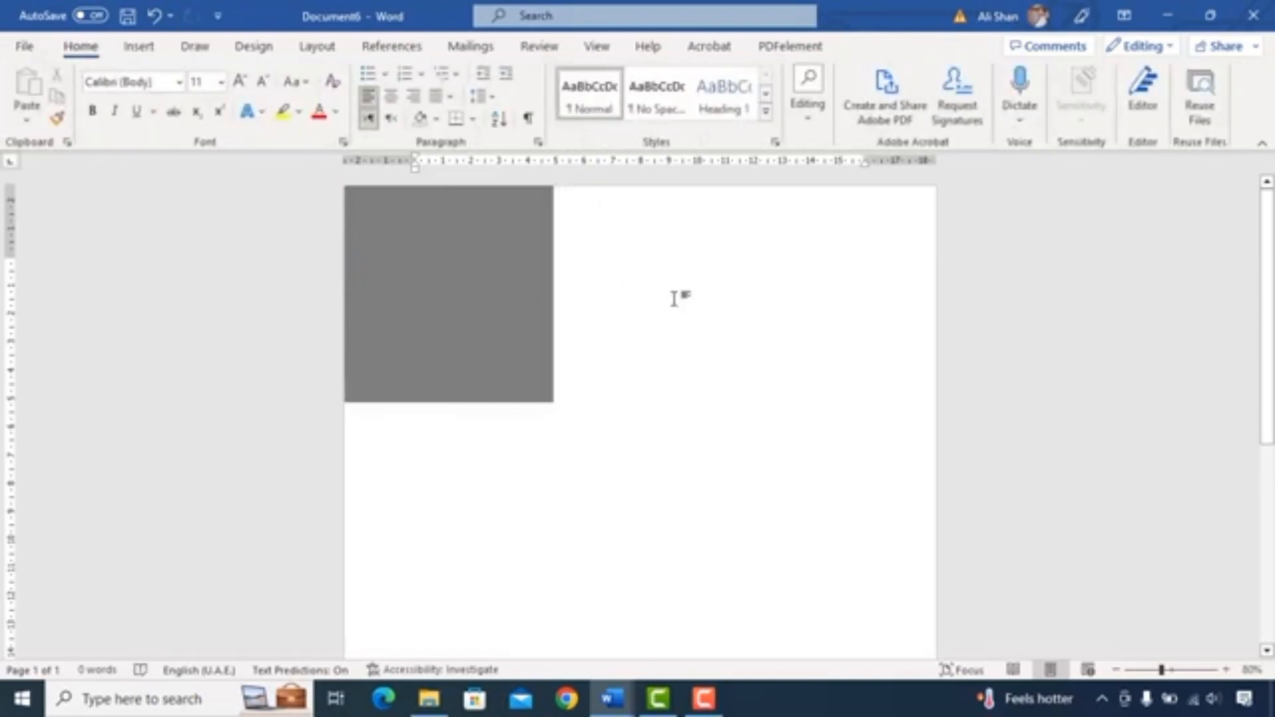
- Draw a rounded rectangle overlapping the grey rectangle's lower part, about 5.34 cm tall and 9.24 cm wide
left_click(139, 47)
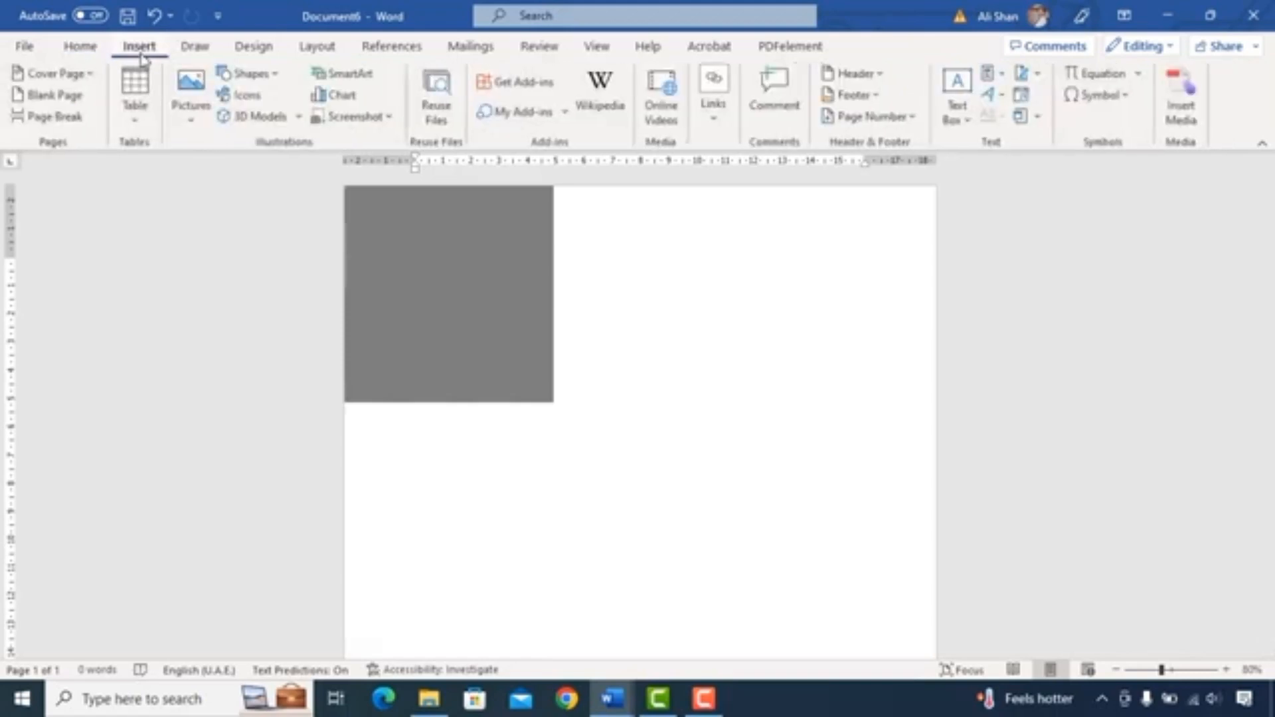
left_click(284, 76)
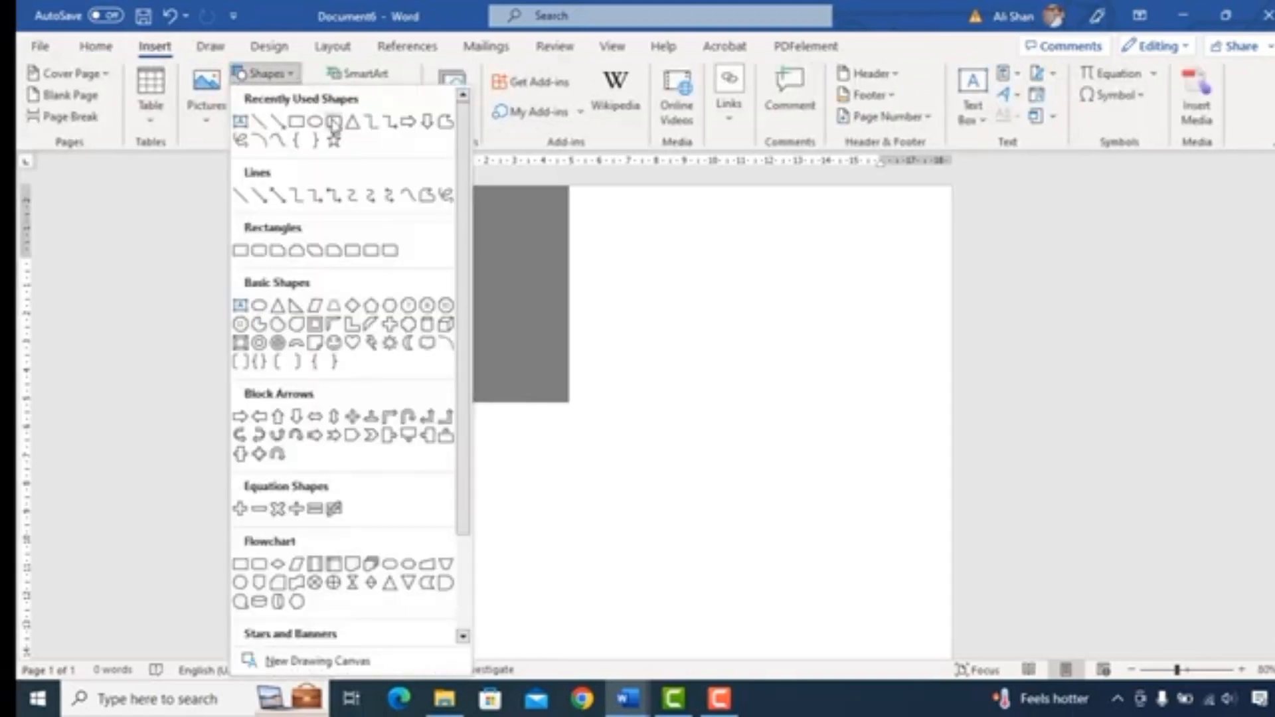
left_click(319, 125)
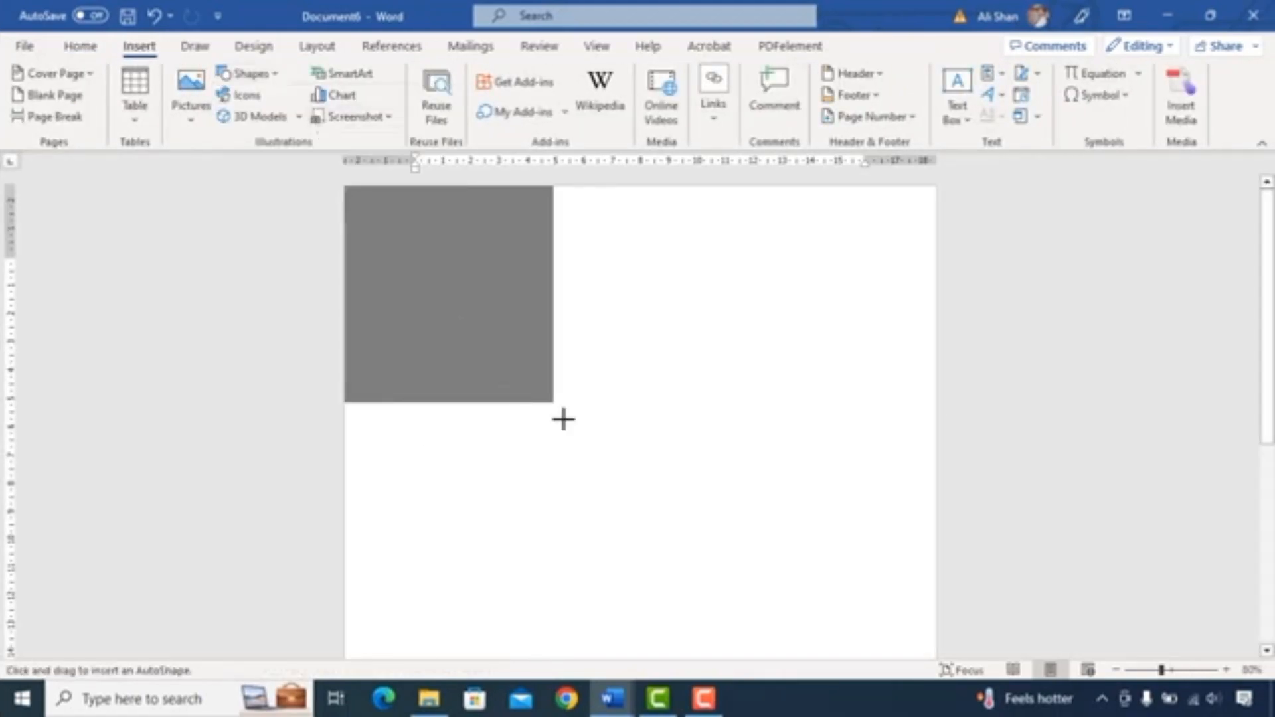
mouse_move(613, 348)
left_mouse_down()
mouse_move(435, 495)
mouse_move(351, 499)
left_mouse_up()
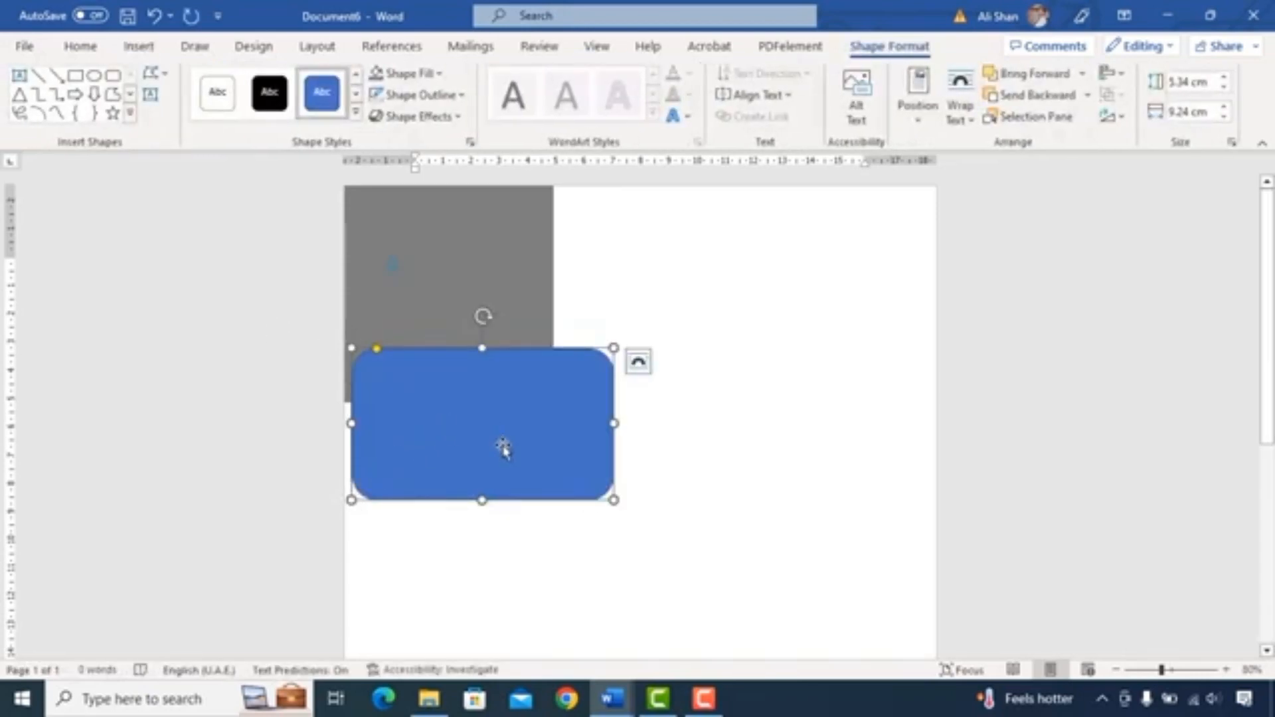
- Resize the rounded rectangle to 29.81 cm tall and 7.41 cm wide, aligning it under the grey rectangle
left_click(1170, 83)
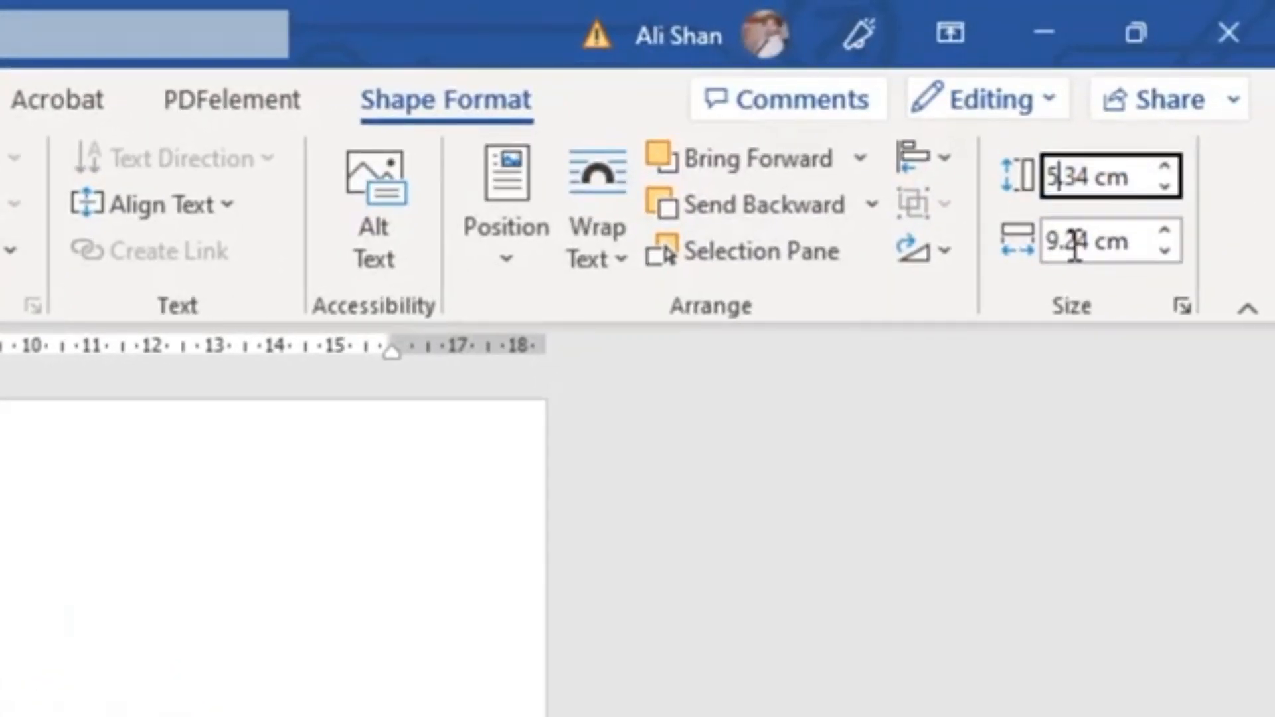
key("BackSpace")
key("BackSpace")
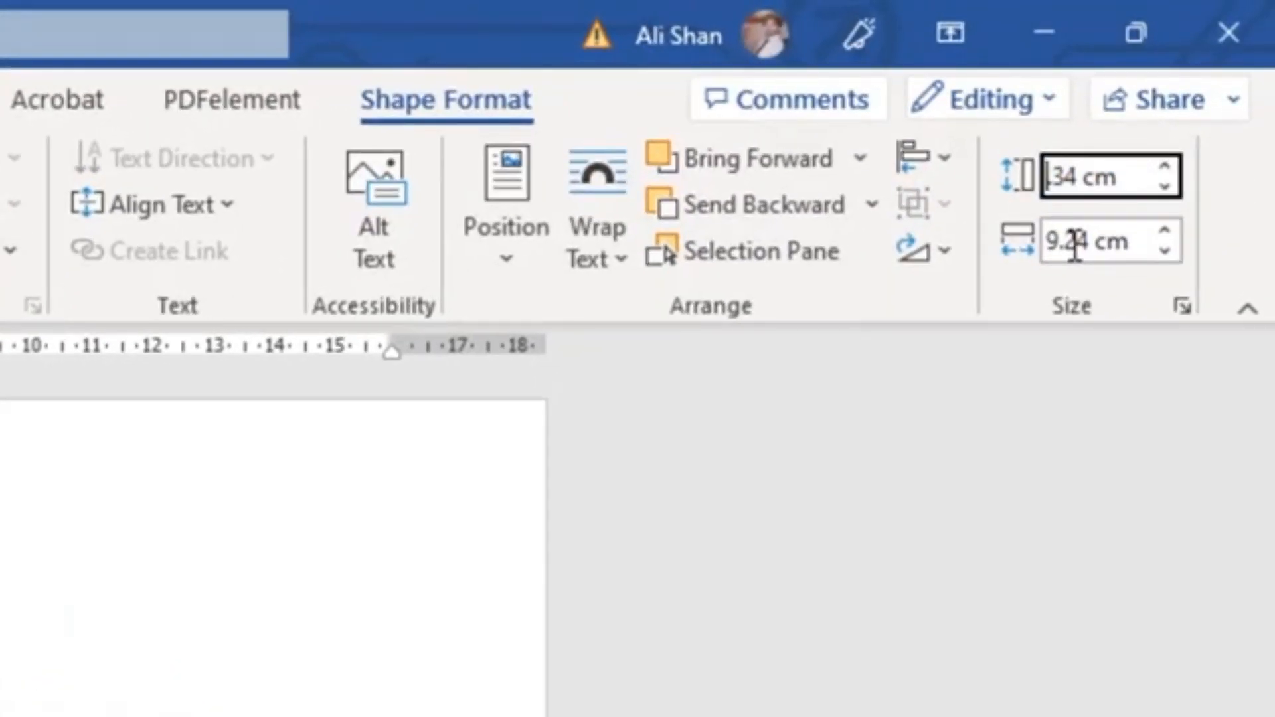
type("29")
left_click(1105, 174)
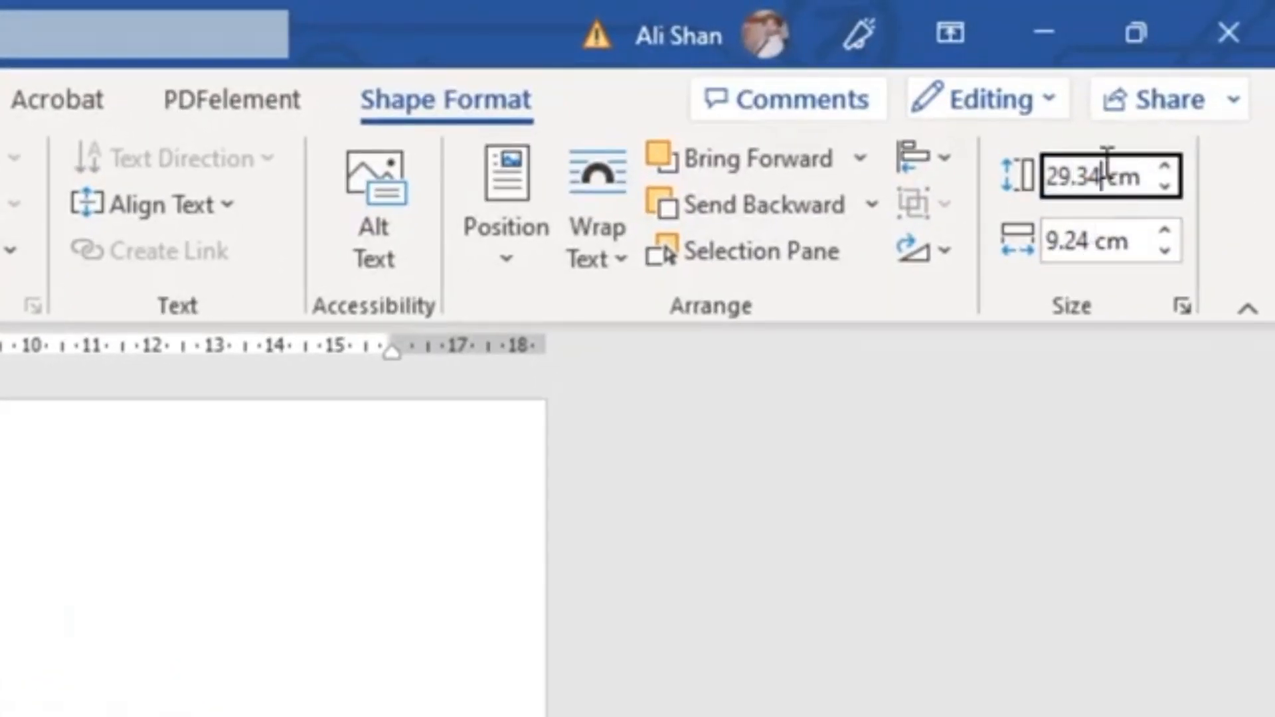
key("BackSpace")
key("BackSpace")
type("81")
key("Return")
left_click(500, 430)
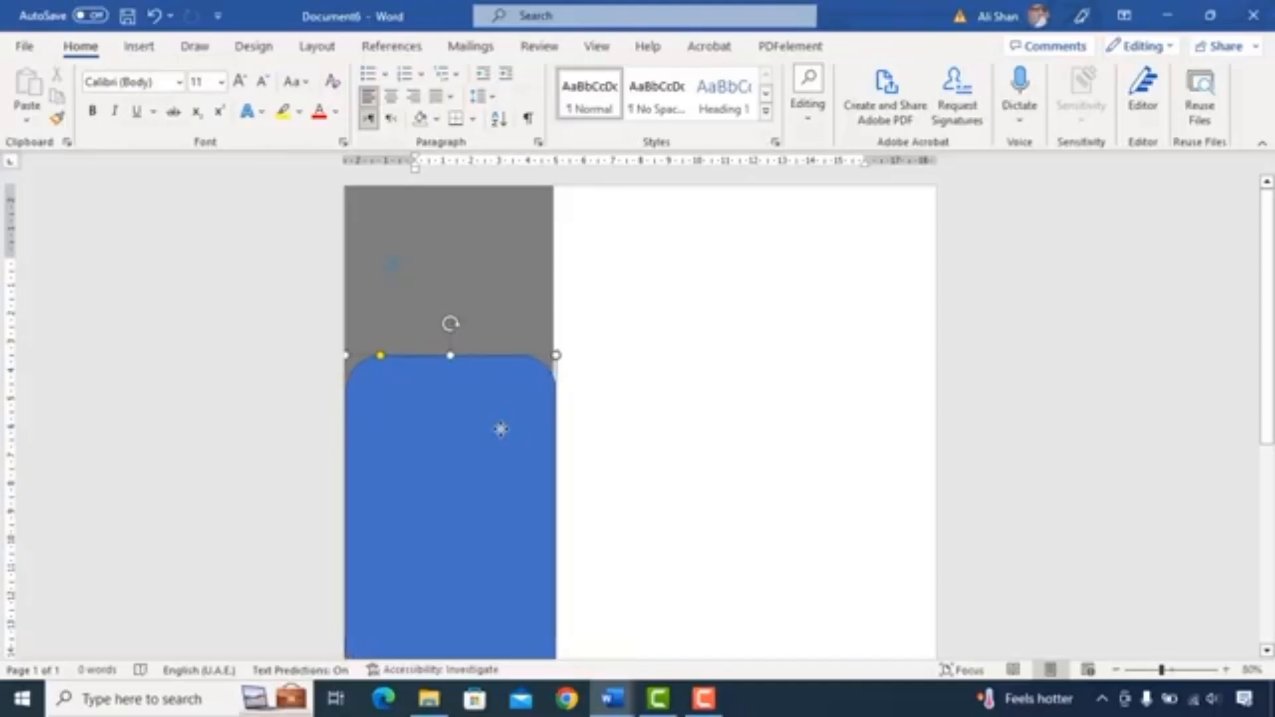
left_click_drag(500, 429, 496, 428)
scroll(481, 394, "down", 4)
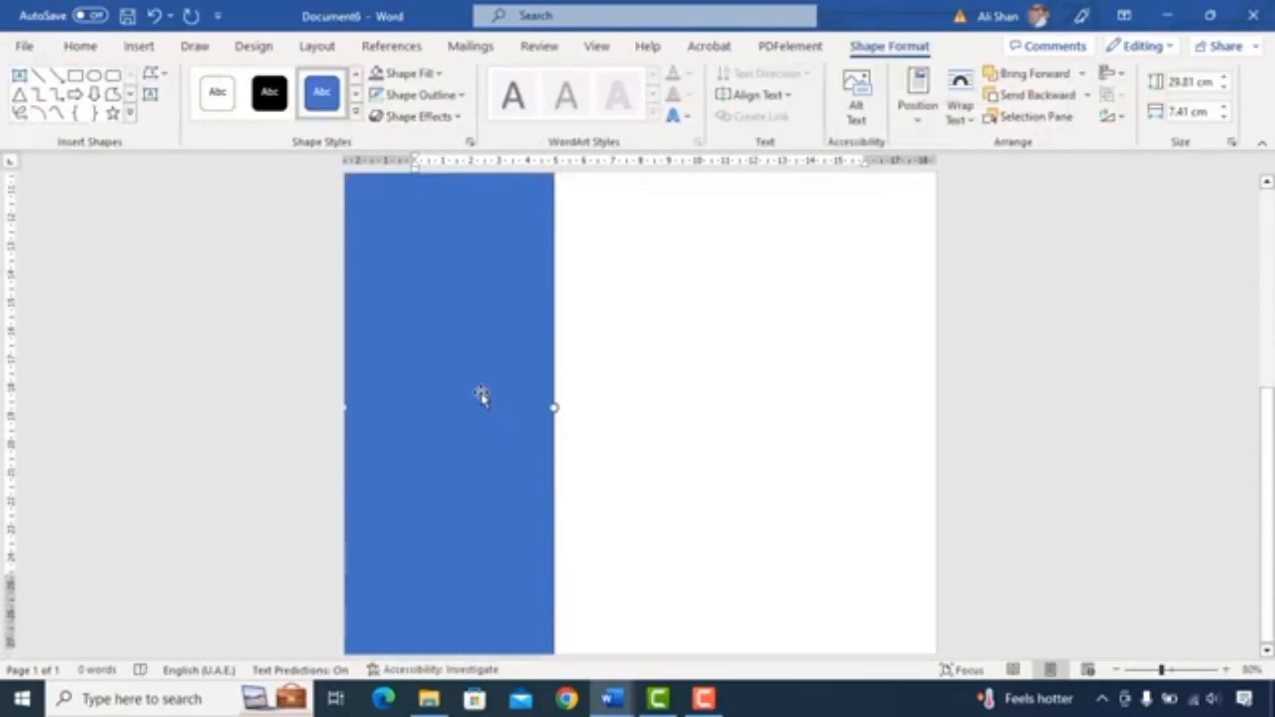
scroll(481, 397, "up", 5)
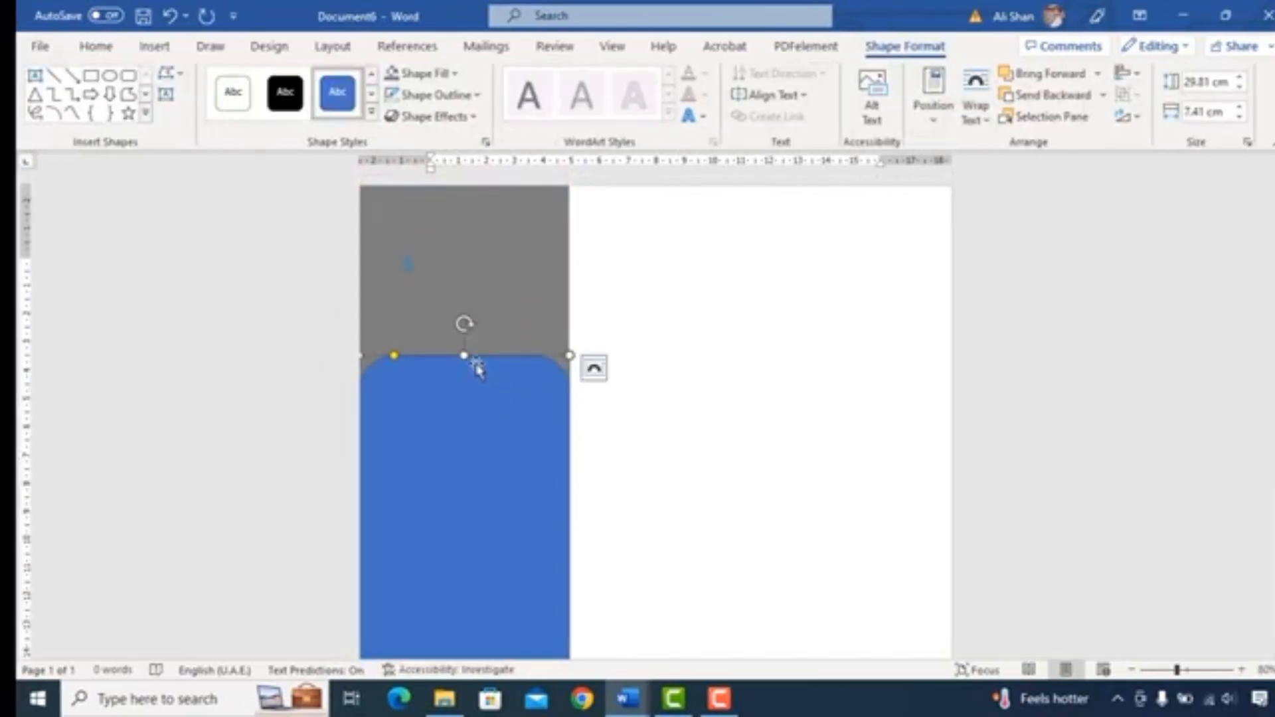
- Edit the rounded rectangle's points, deleting both upper corner points to give it an arched top
right_click(487, 376)
left_click(536, 361)
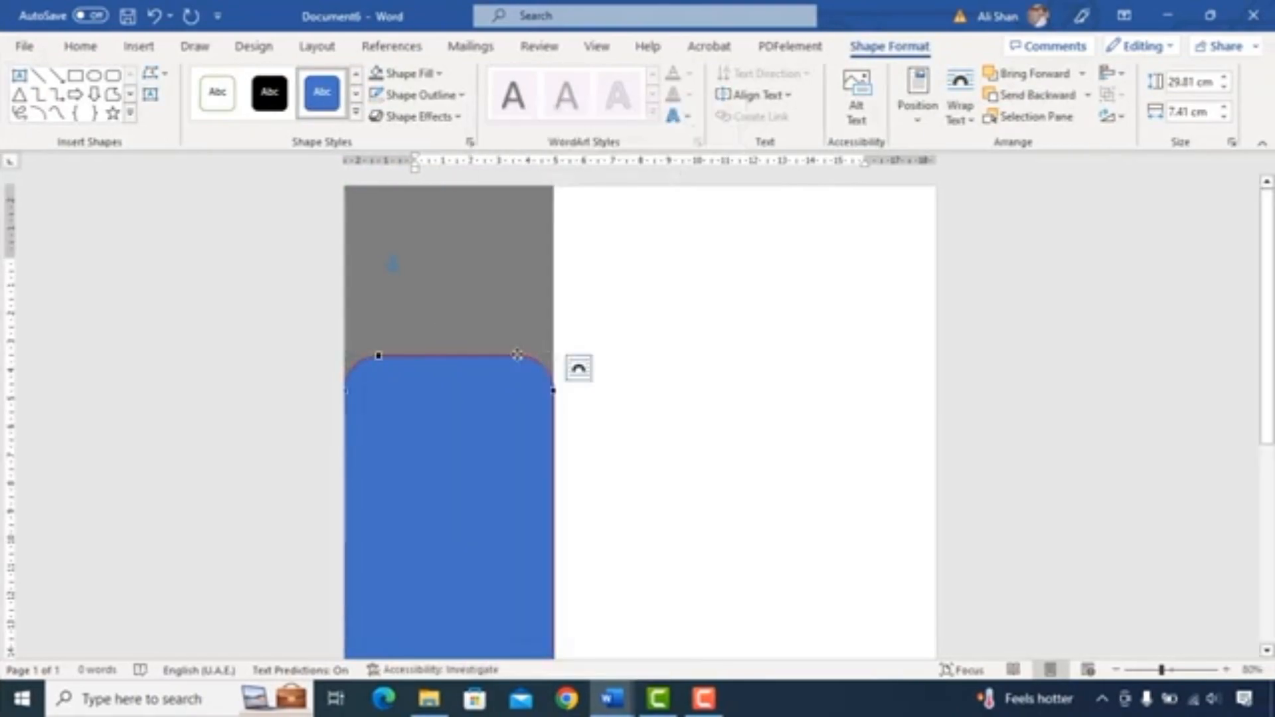
right_click(517, 355)
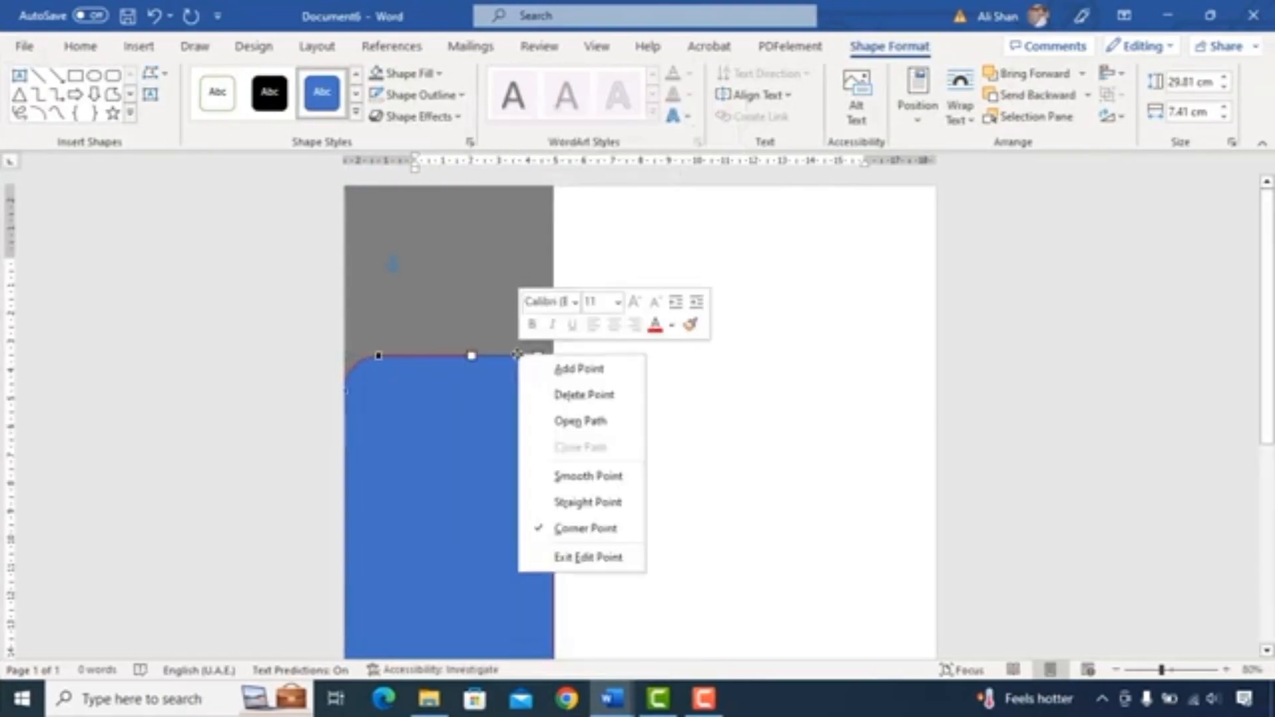
left_click(555, 392)
right_click(378, 357)
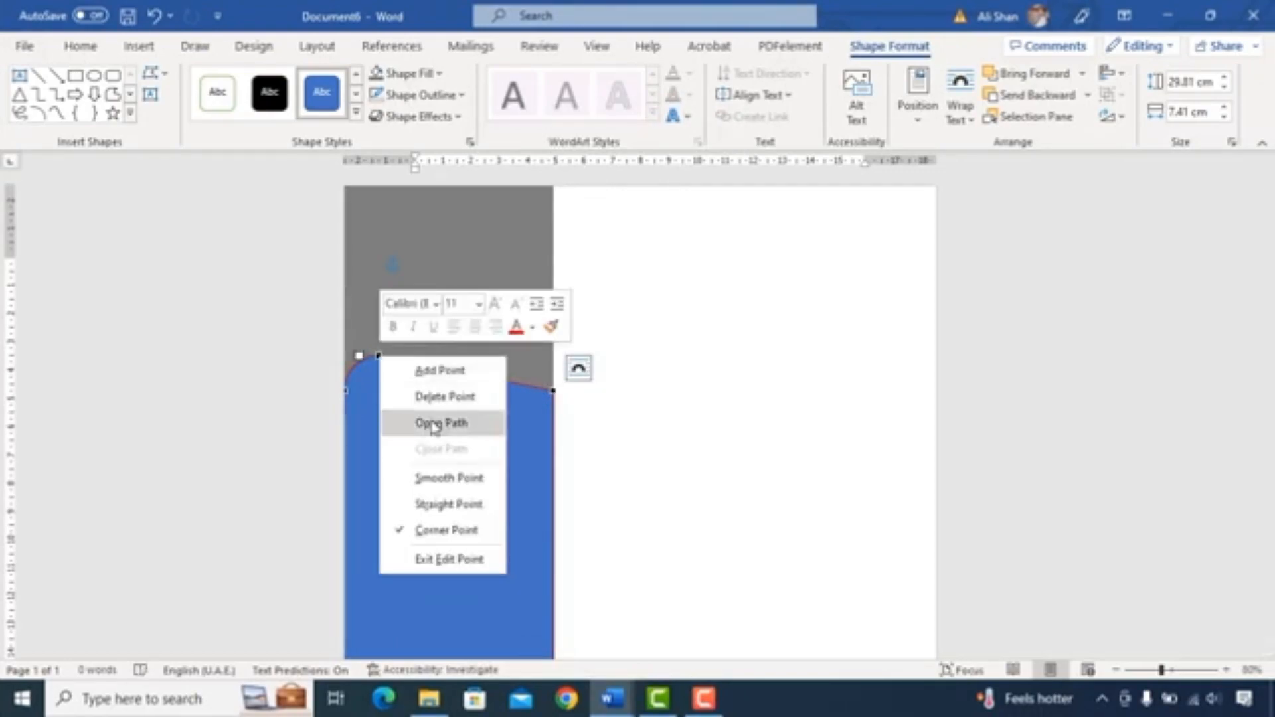
left_click(445, 397)
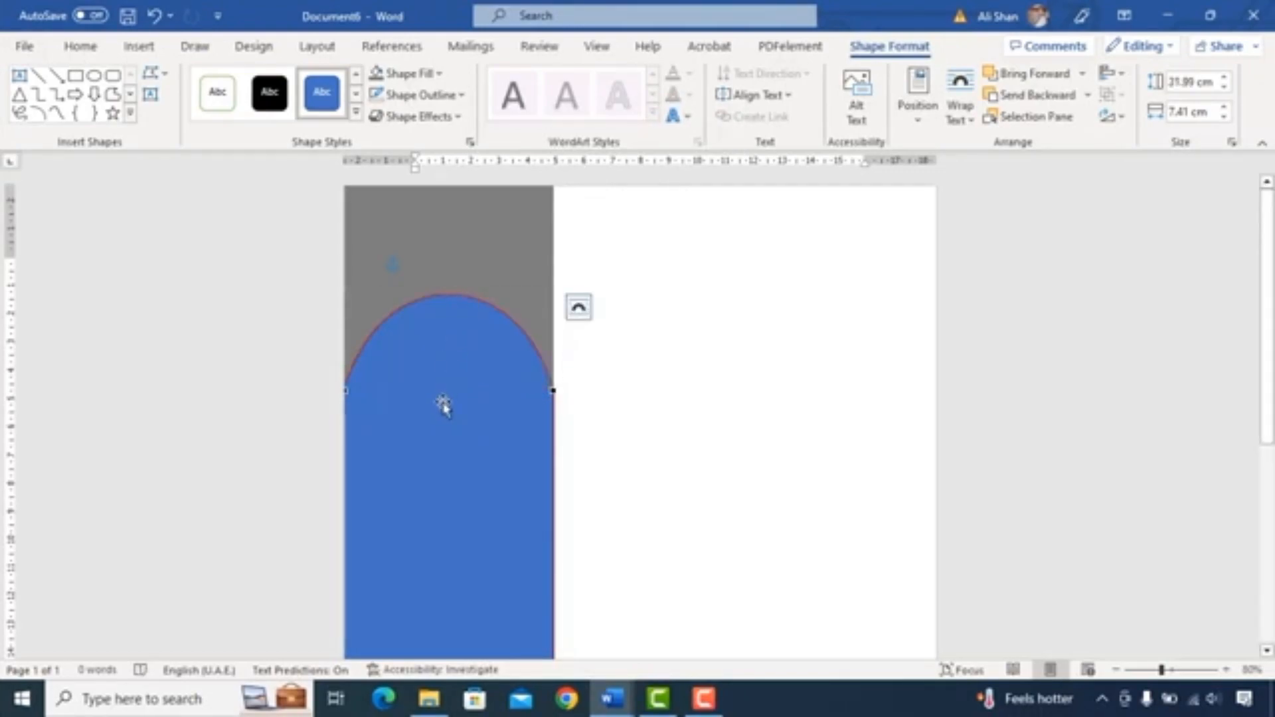
left_click(444, 405)
- Fill the arched shape with a custom dark blue colour, hex #00405A
left_click(407, 73)
left_click(483, 316)
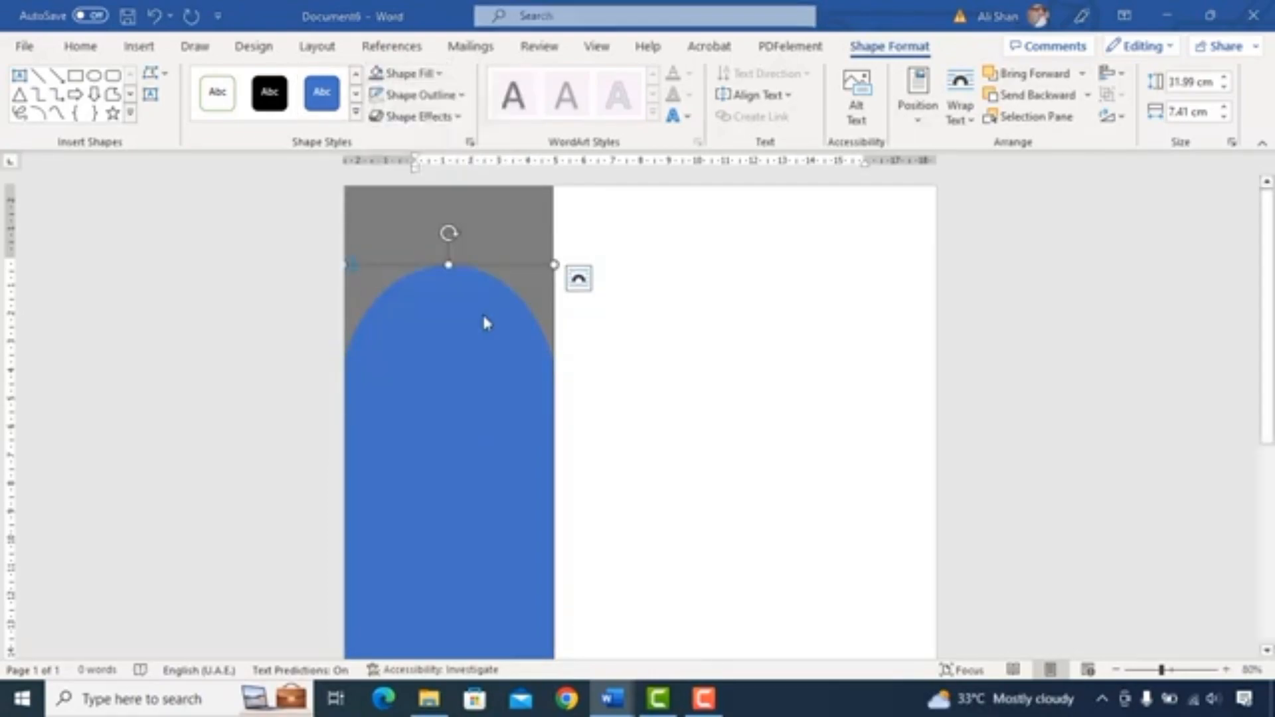
left_click_drag(615, 449, 538, 450)
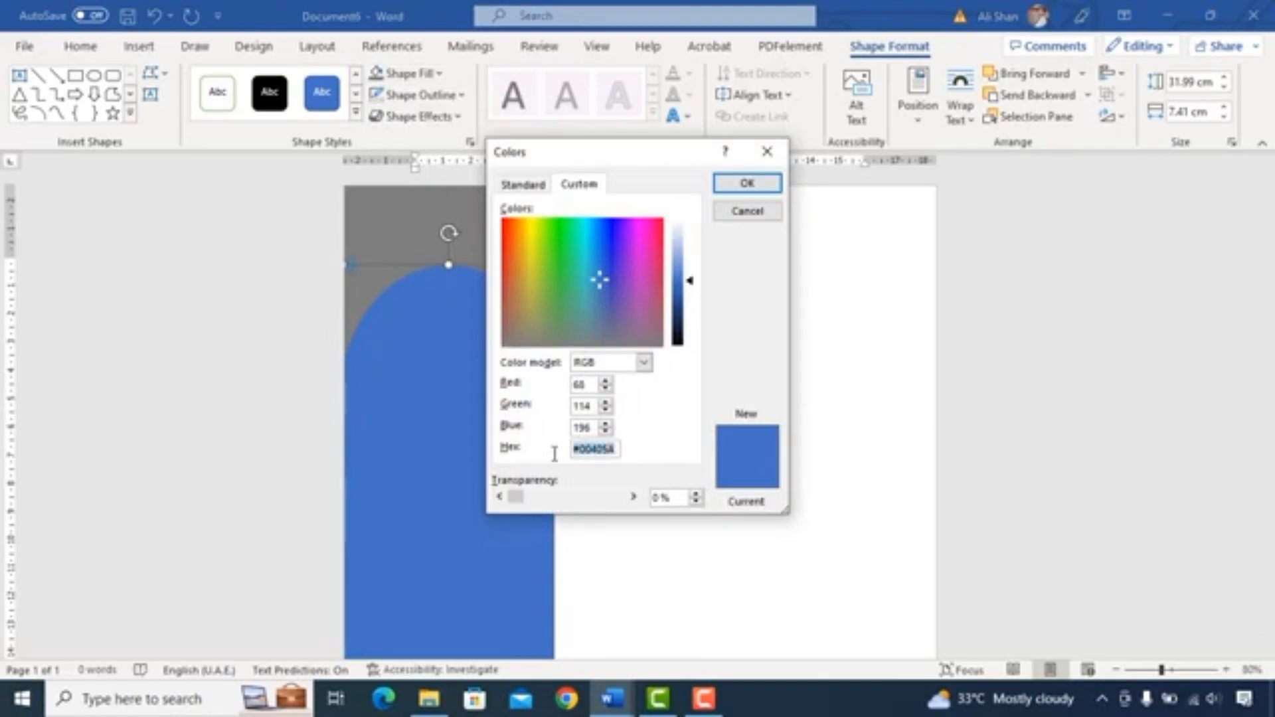
left_click(747, 182)
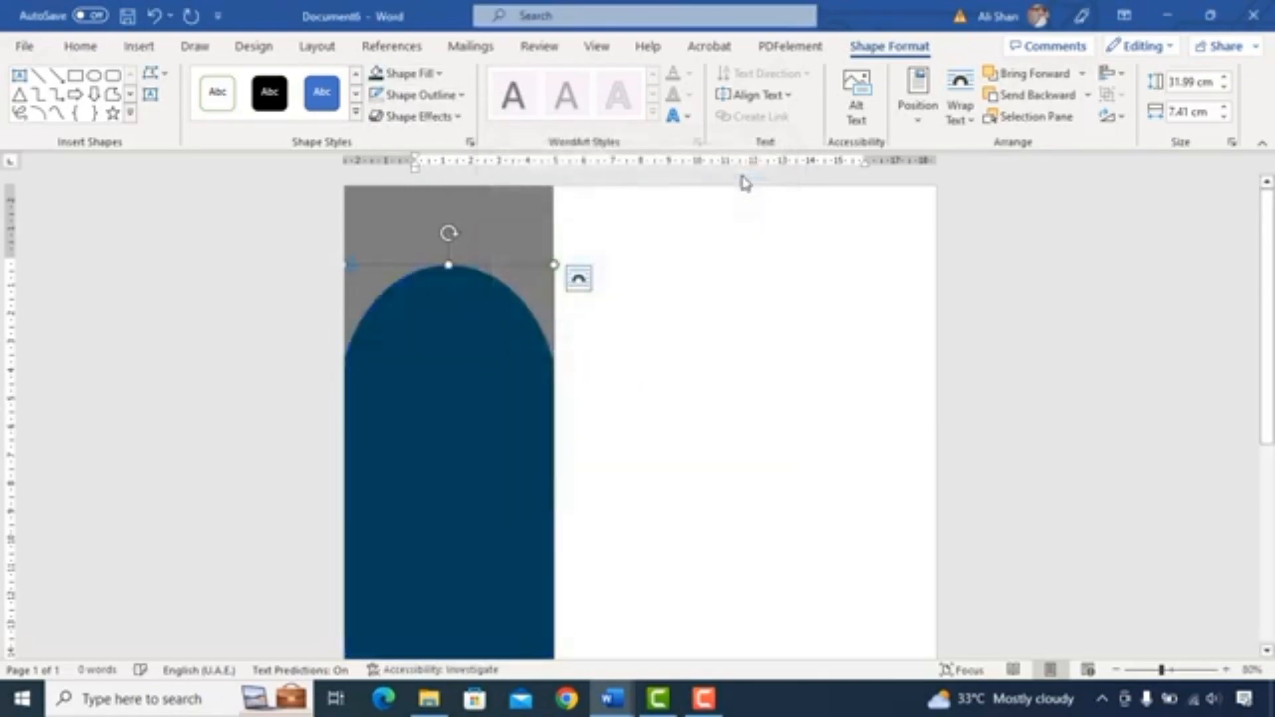
- Insert a portrait photo from the device and set its text wrapping to In Front of Text
left_click(141, 48)
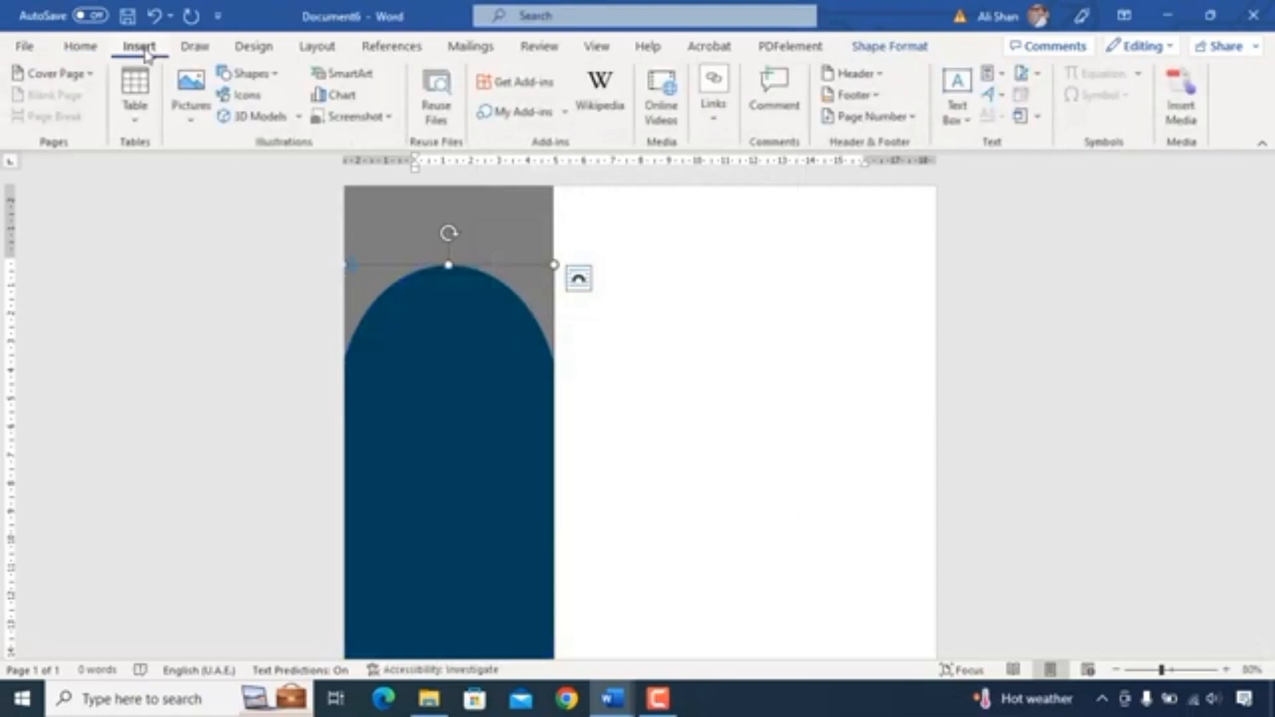
left_click(189, 100)
left_click(222, 199)
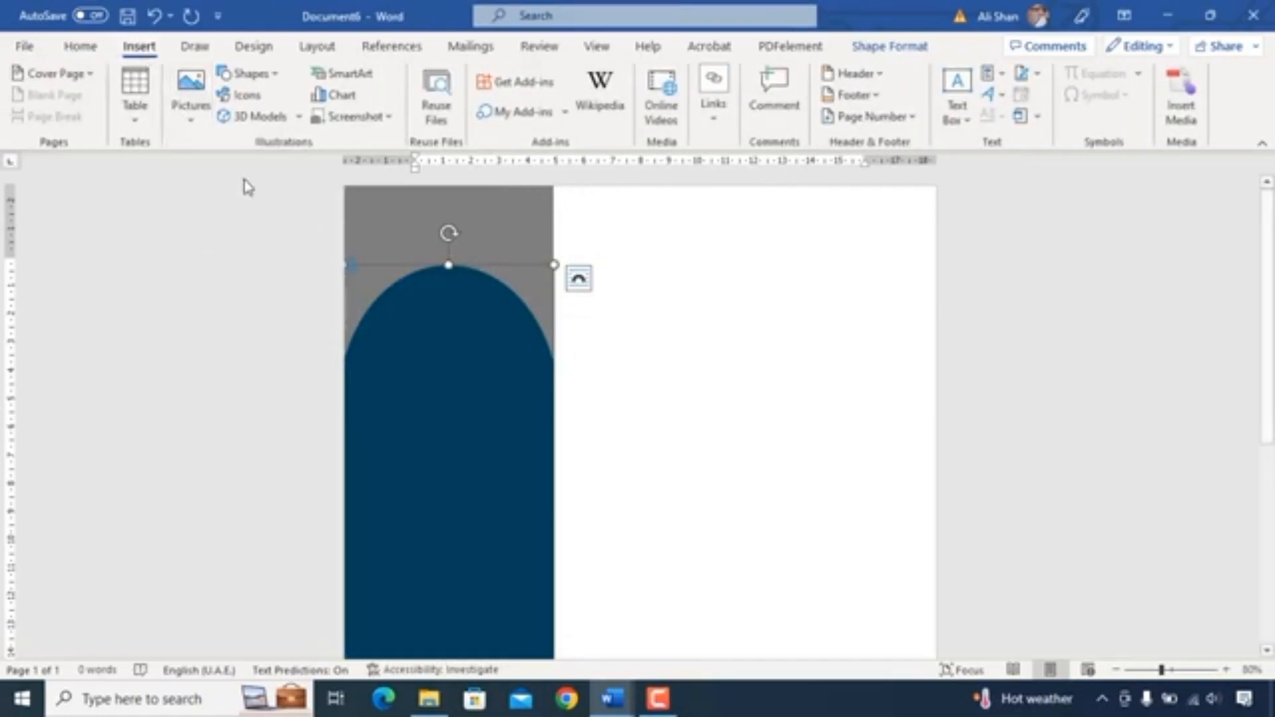
left_click(457, 403)
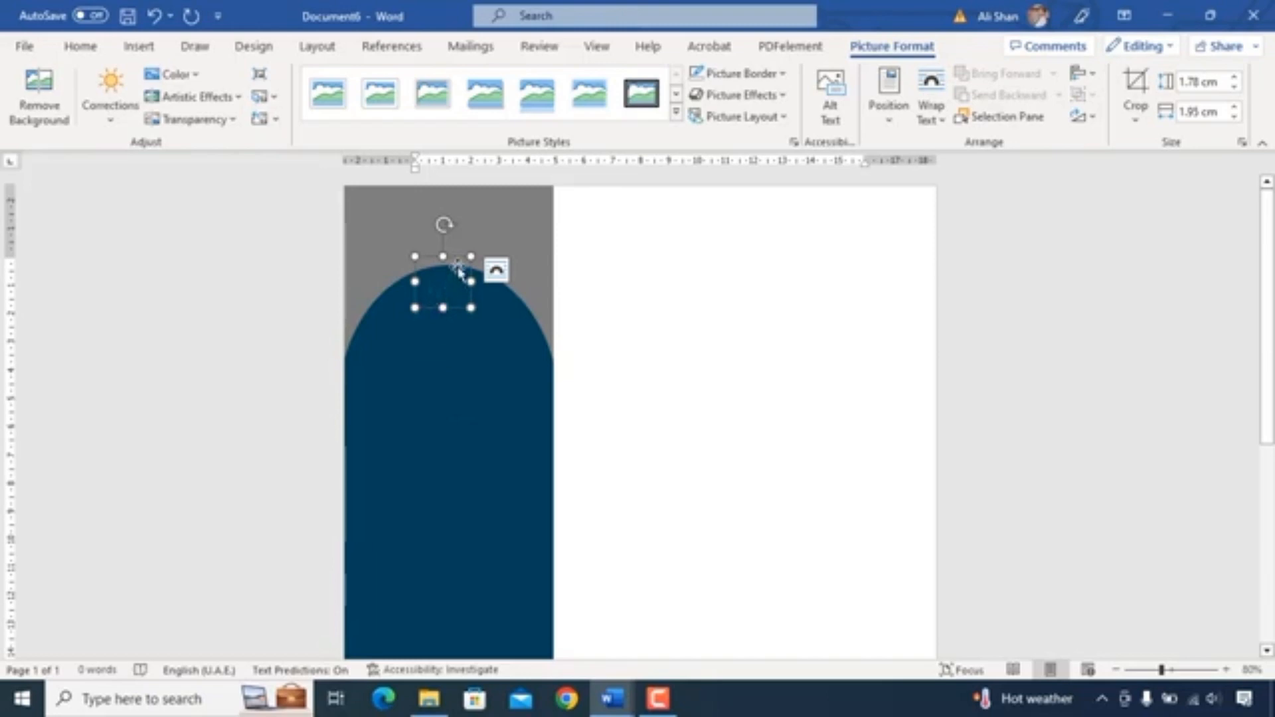
left_click(930, 116)
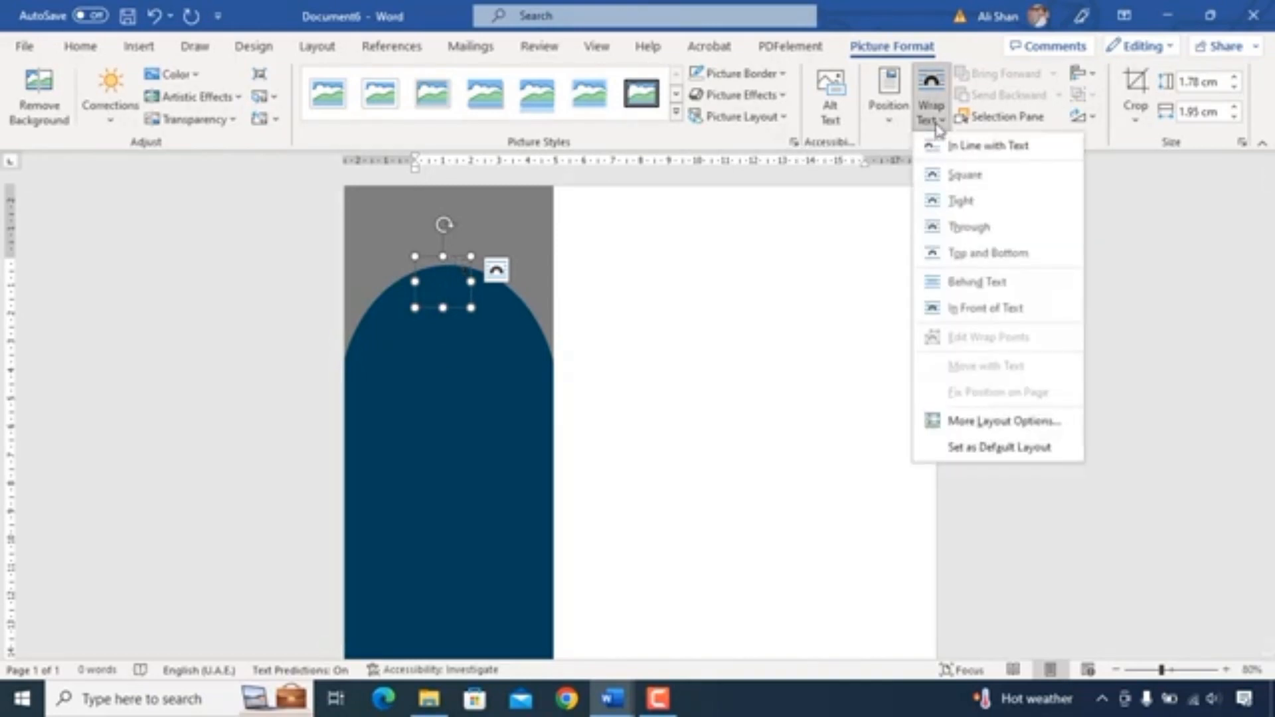
left_click(1013, 314)
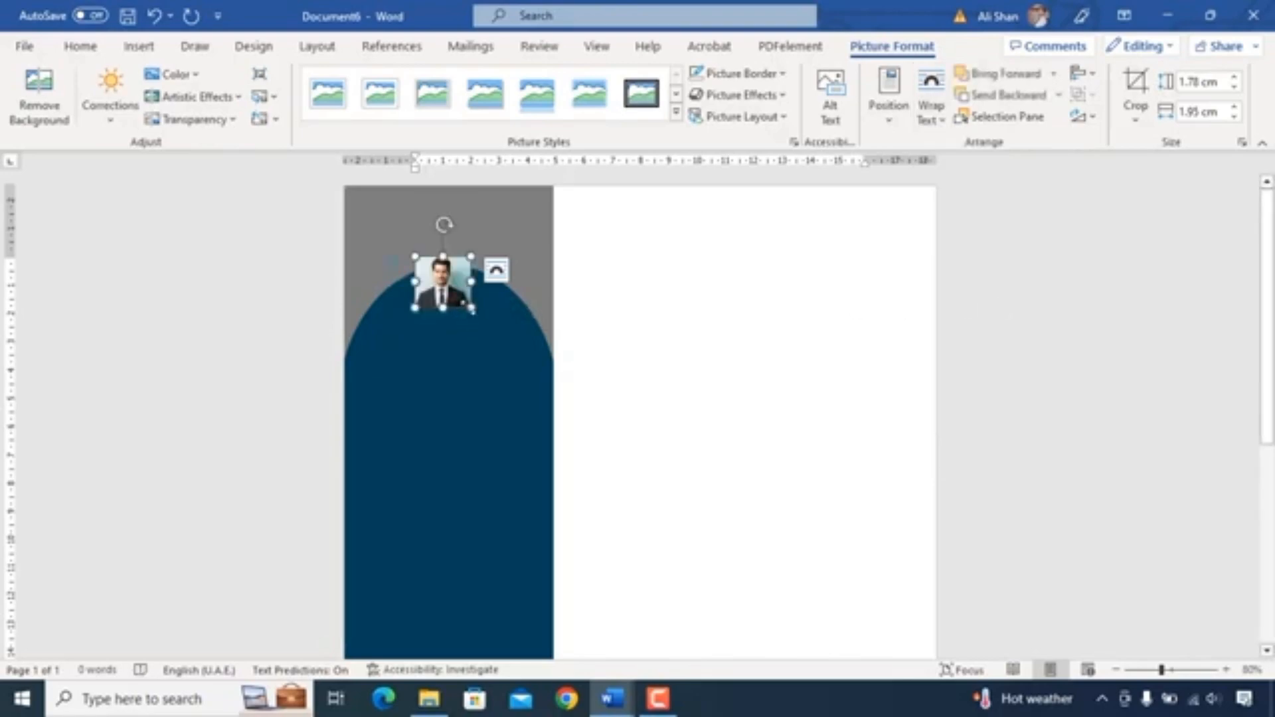
- Enlarge the photo over the top of the arch and crop it to an oval, about 5.11 by 5.51 cm
left_click_drag(472, 309, 546, 373)
left_click_drag(501, 324, 467, 362)
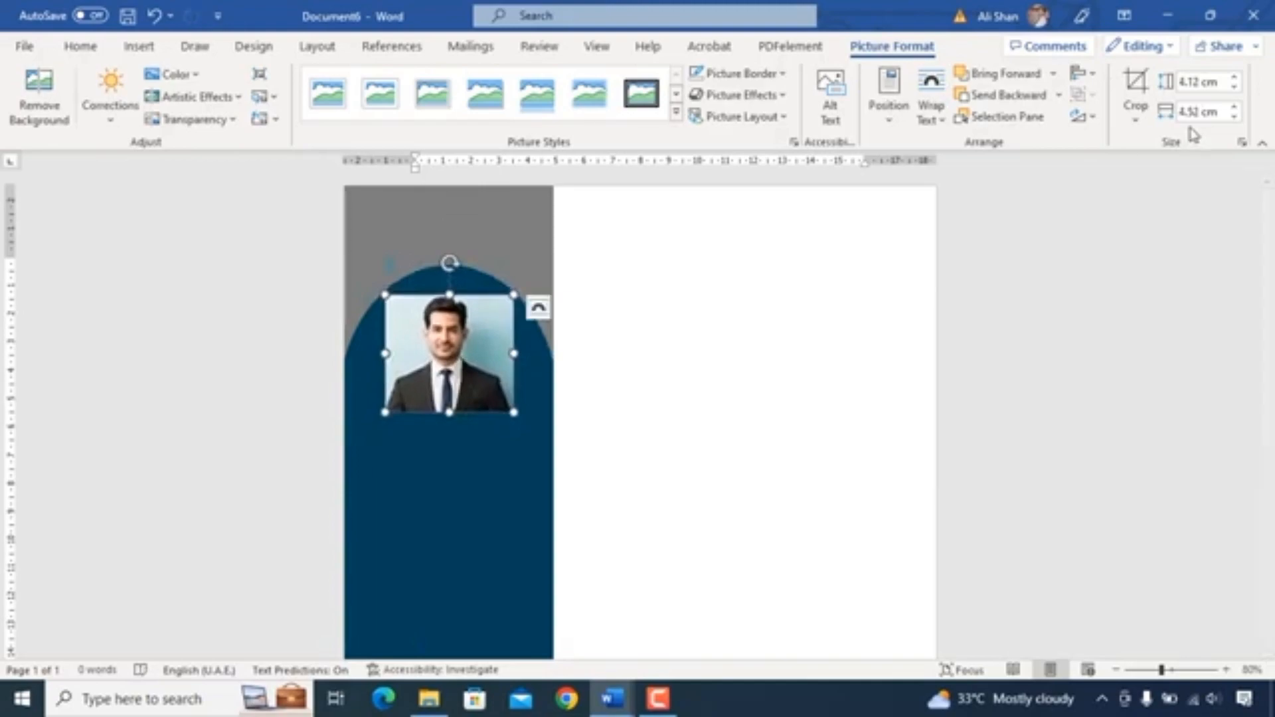
left_click(1136, 118)
mouse_move(1190, 178)
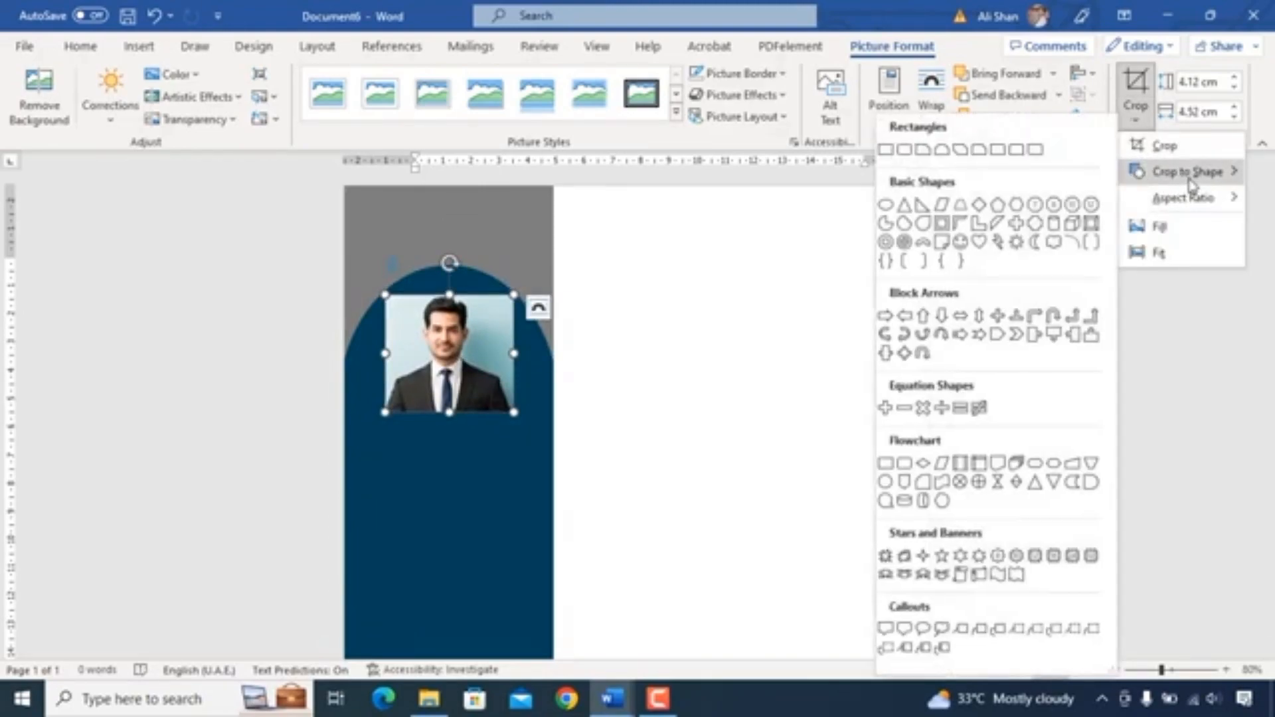
left_click(886, 205)
left_click_drag(514, 412, 495, 351)
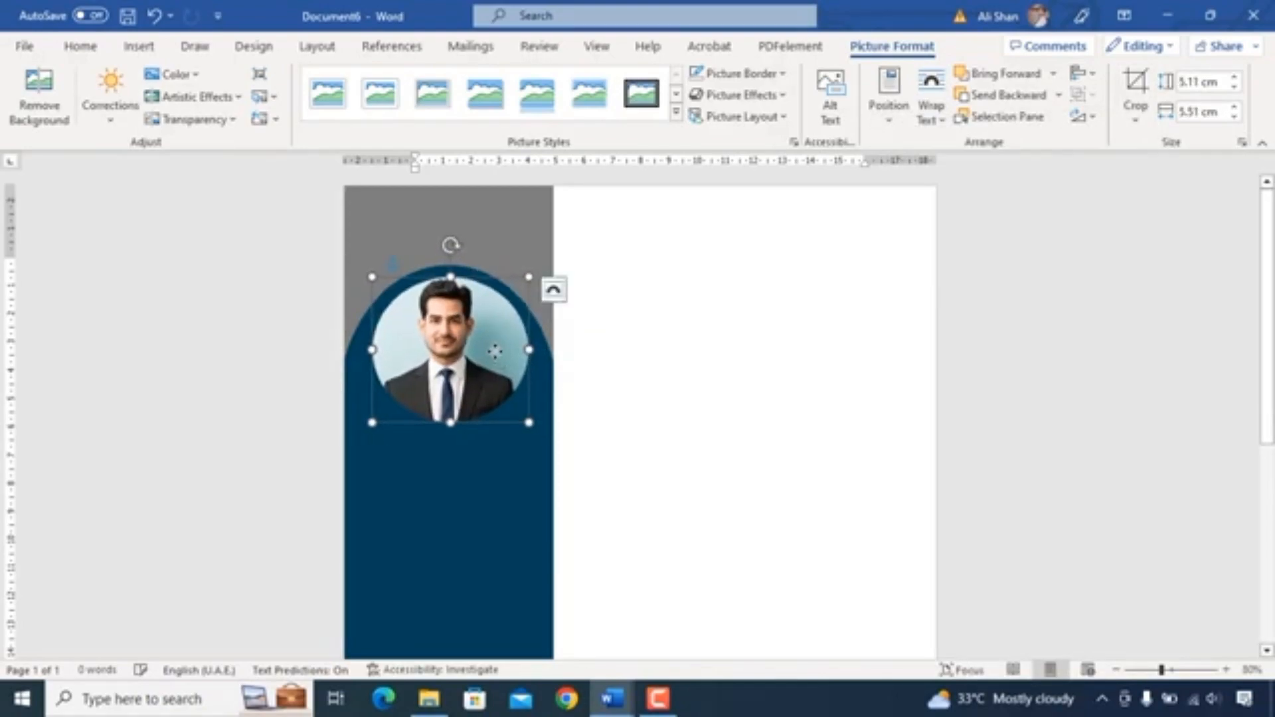
- Give the circular photo a 3 pt picture border and pick its border colour from the theme colours
left_click(757, 95)
left_click(764, 73)
mouse_move(782, 398)
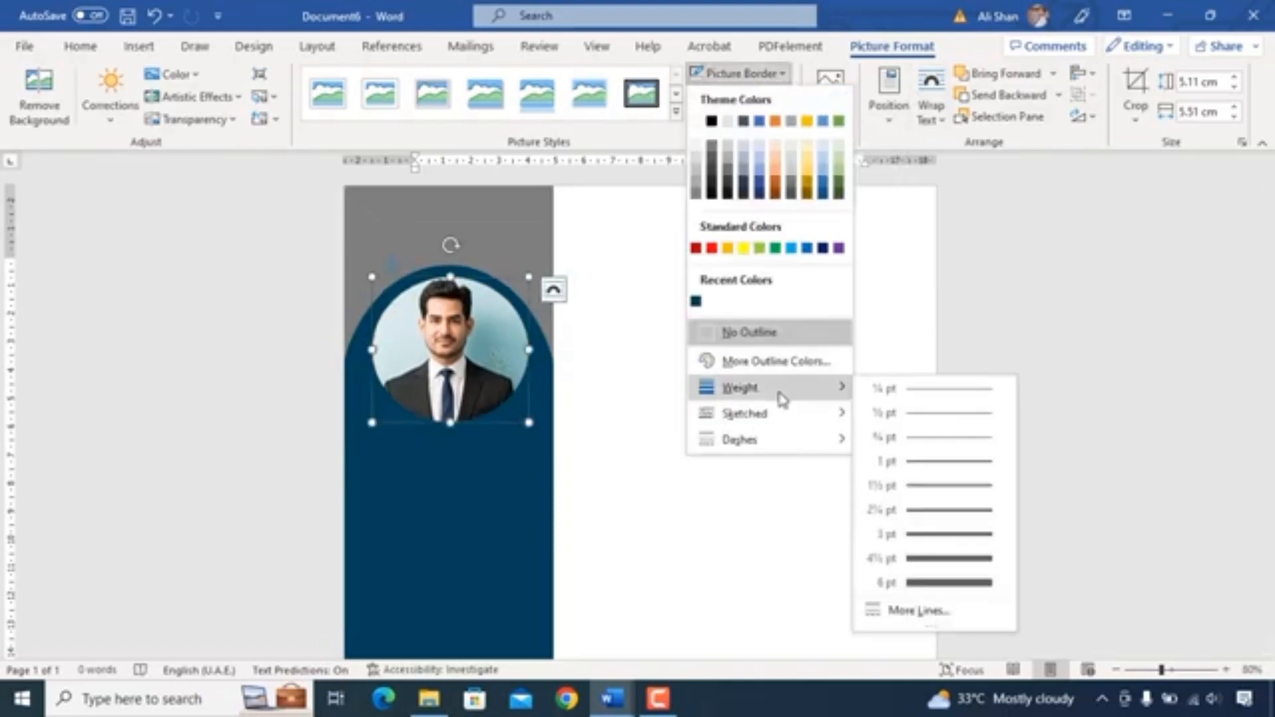
left_click(930, 534)
left_click(738, 73)
left_click(693, 194)
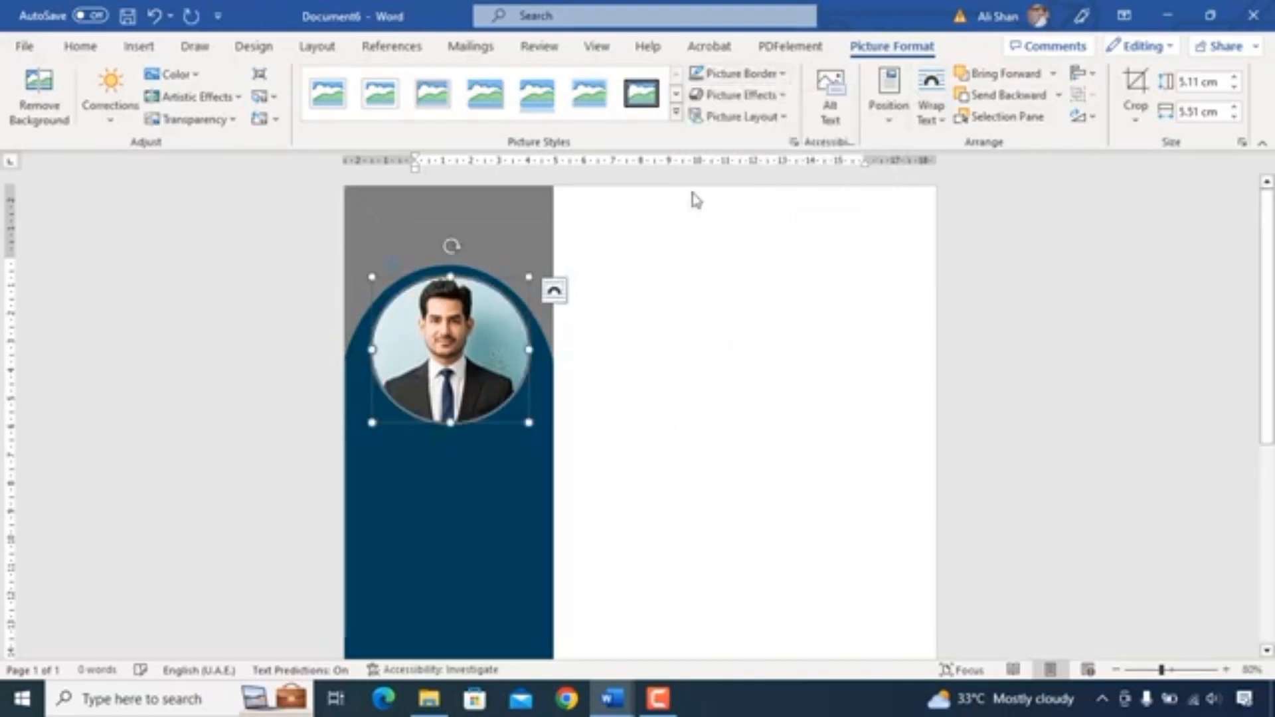
left_click(693, 199)
- Draw a text box about 1.19 by 5.9 cm across the top of the grey header
left_click(139, 45)
left_click(250, 73)
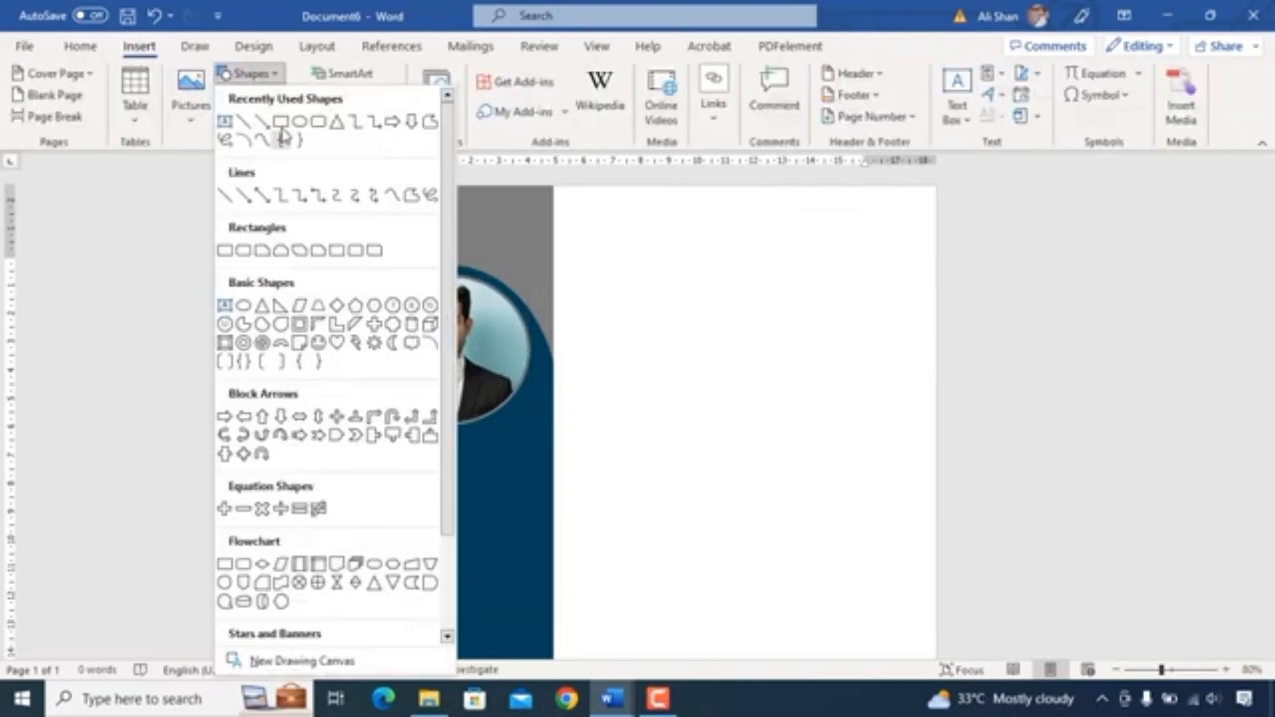
left_click(224, 121)
left_click_drag(362, 197, 529, 232)
left_click(554, 211)
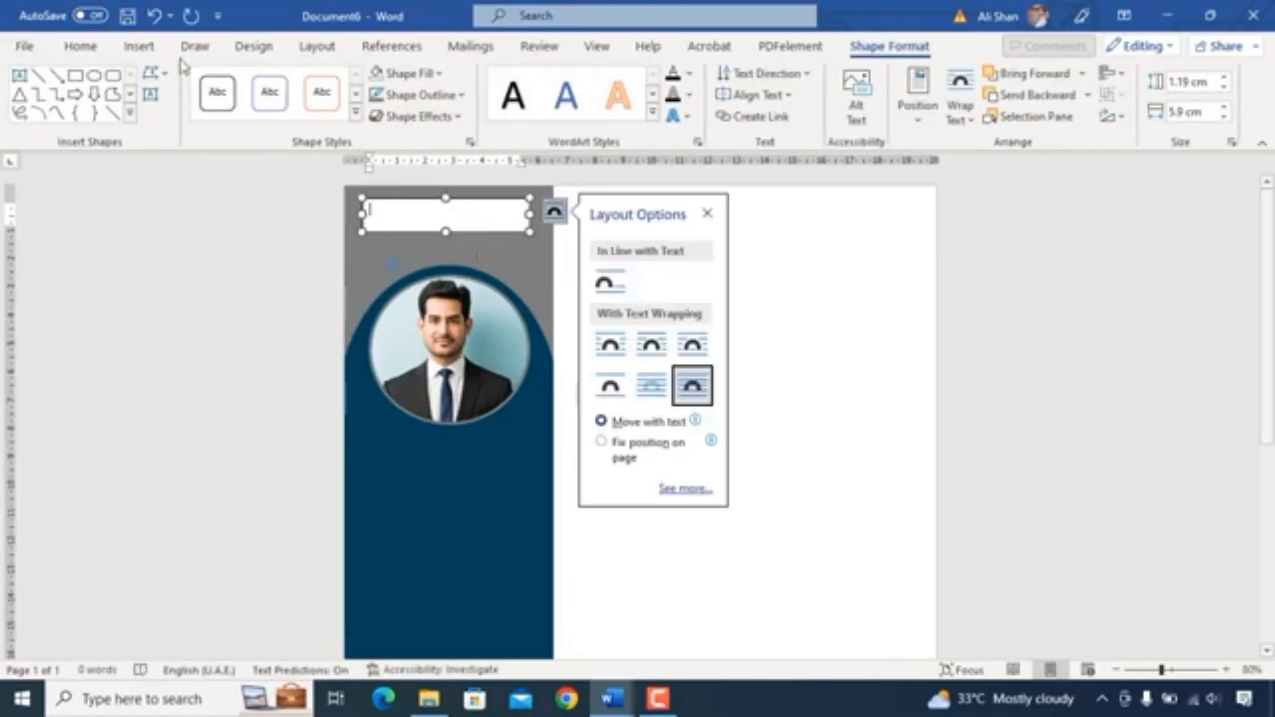
- Set the text box font to Arial at size 22
left_click(81, 46)
left_click(221, 82)
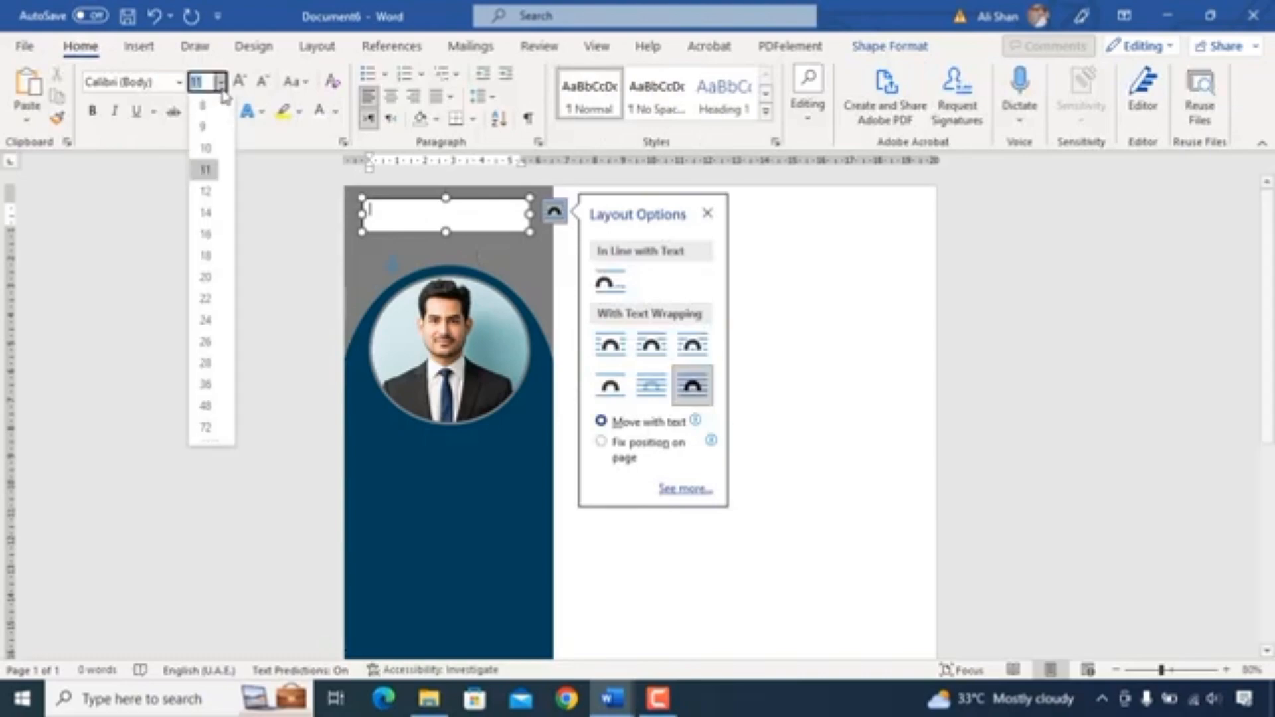
left_click(205, 298)
left_click(179, 82)
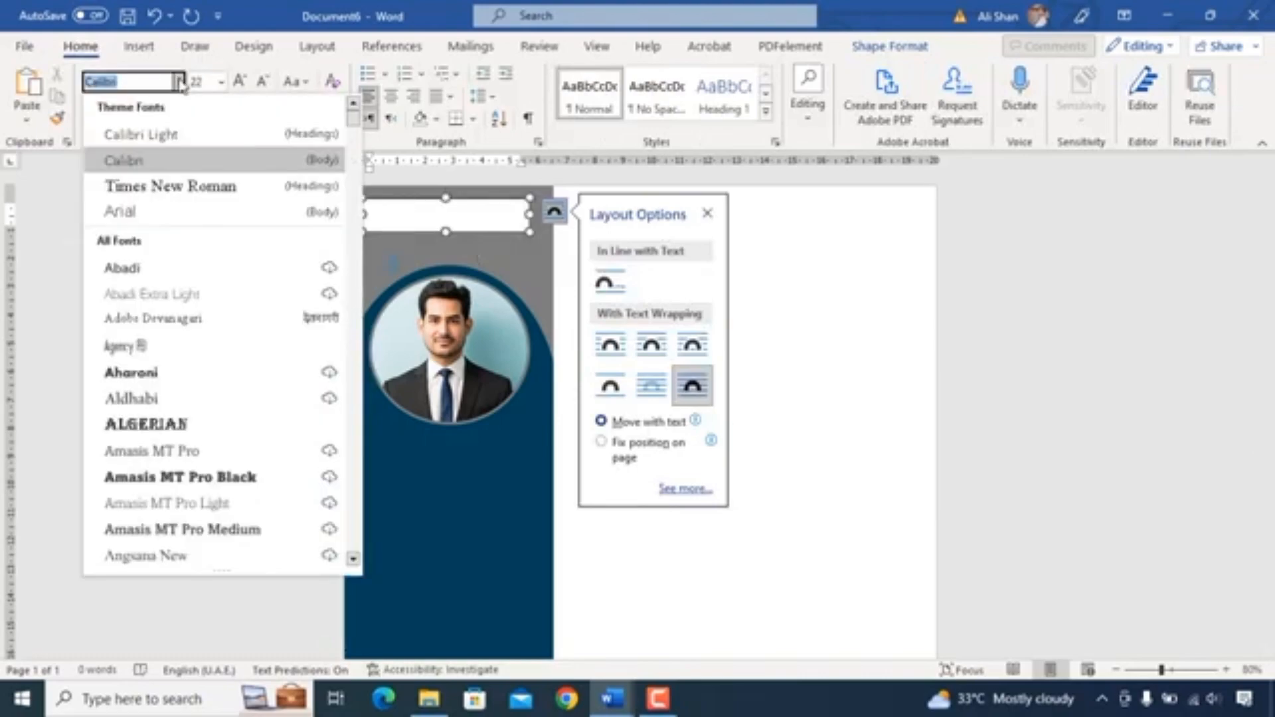
left_click(153, 212)
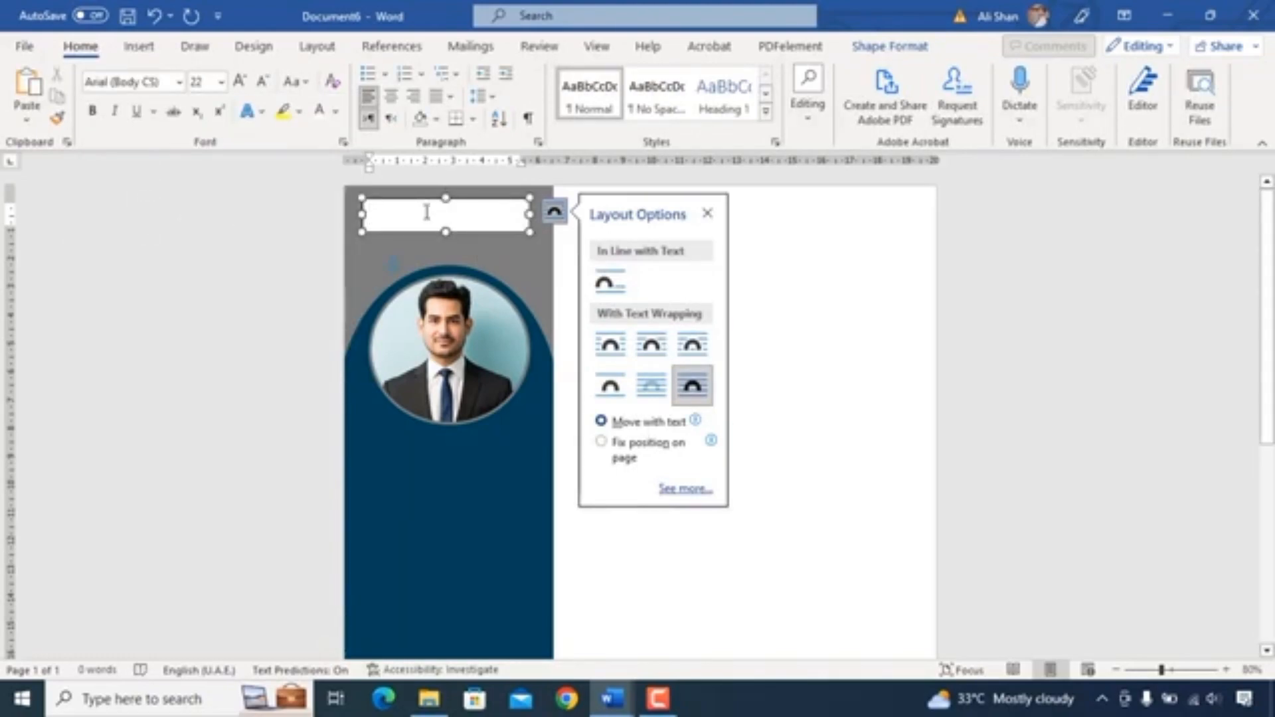
- Remove the text box's shape fill and outline
left_click(890, 46)
left_click(408, 73)
left_click(421, 328)
left_click(415, 95)
left_click(425, 352)
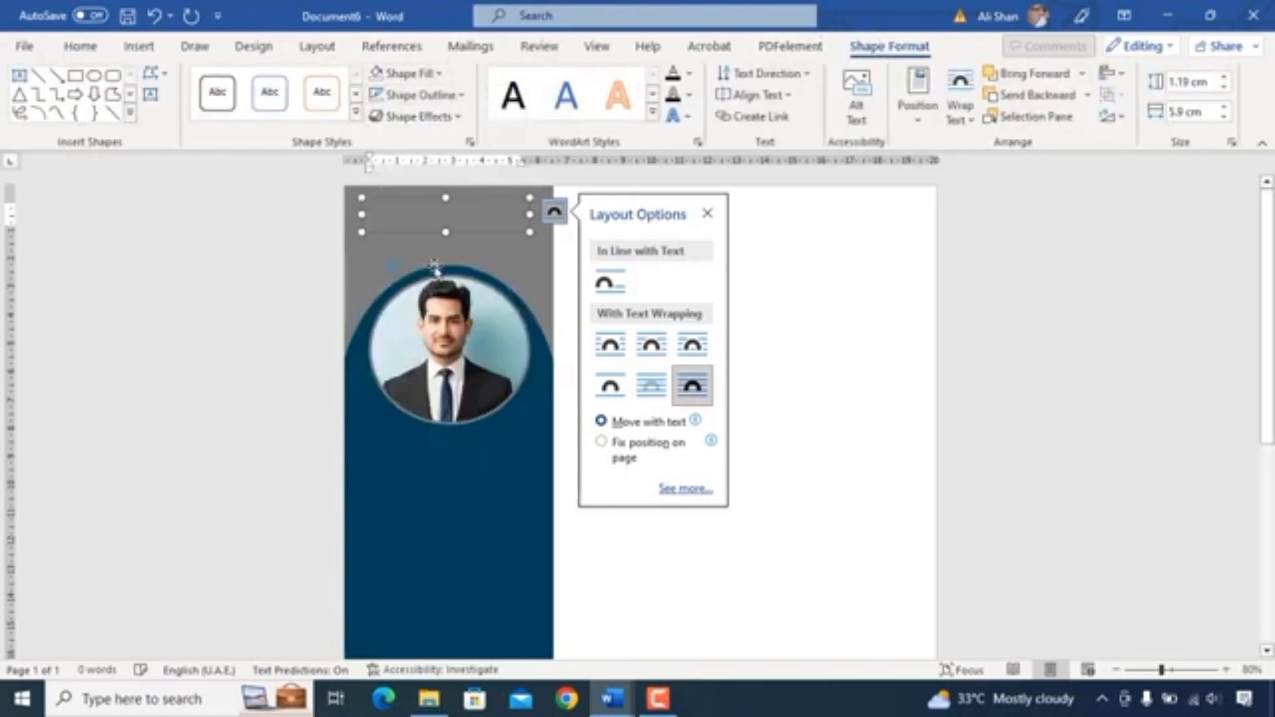
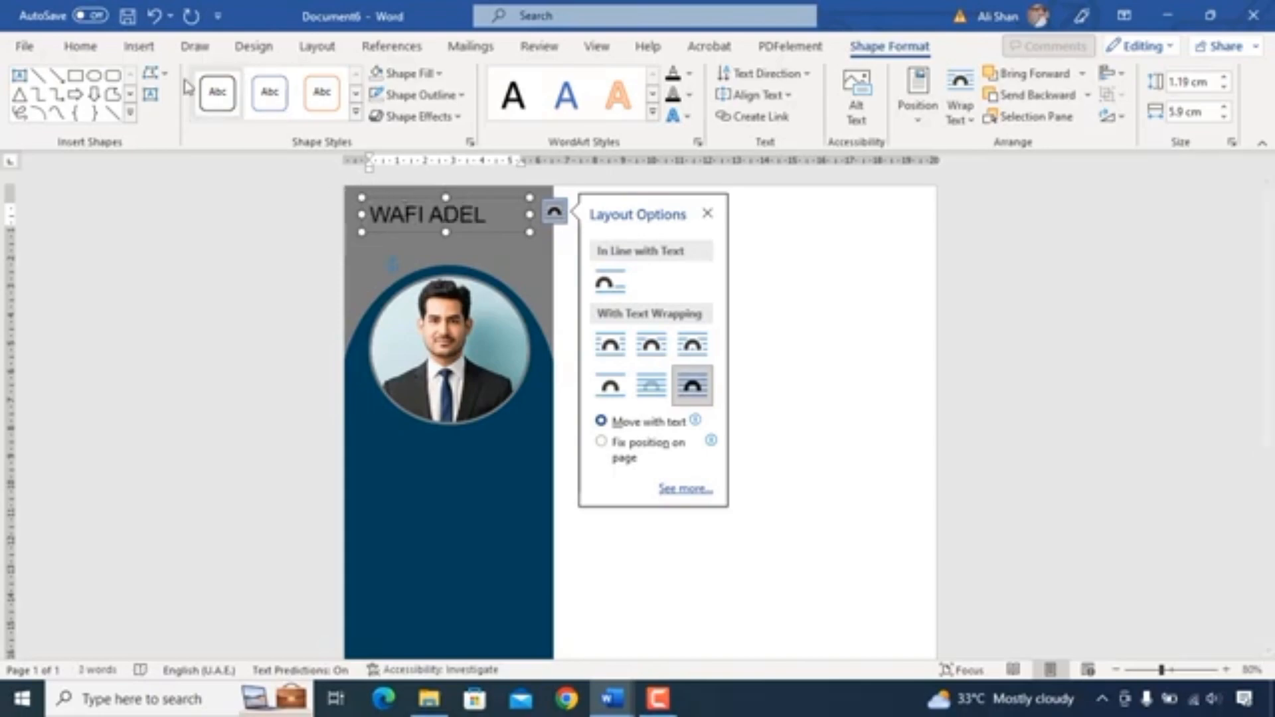
- Enter the resume owner's name in the text box and make it white, bold, italic and centred
left_click(80, 46)
left_click_drag(494, 215, 349, 211)
left_click(336, 113)
left_click(315, 190)
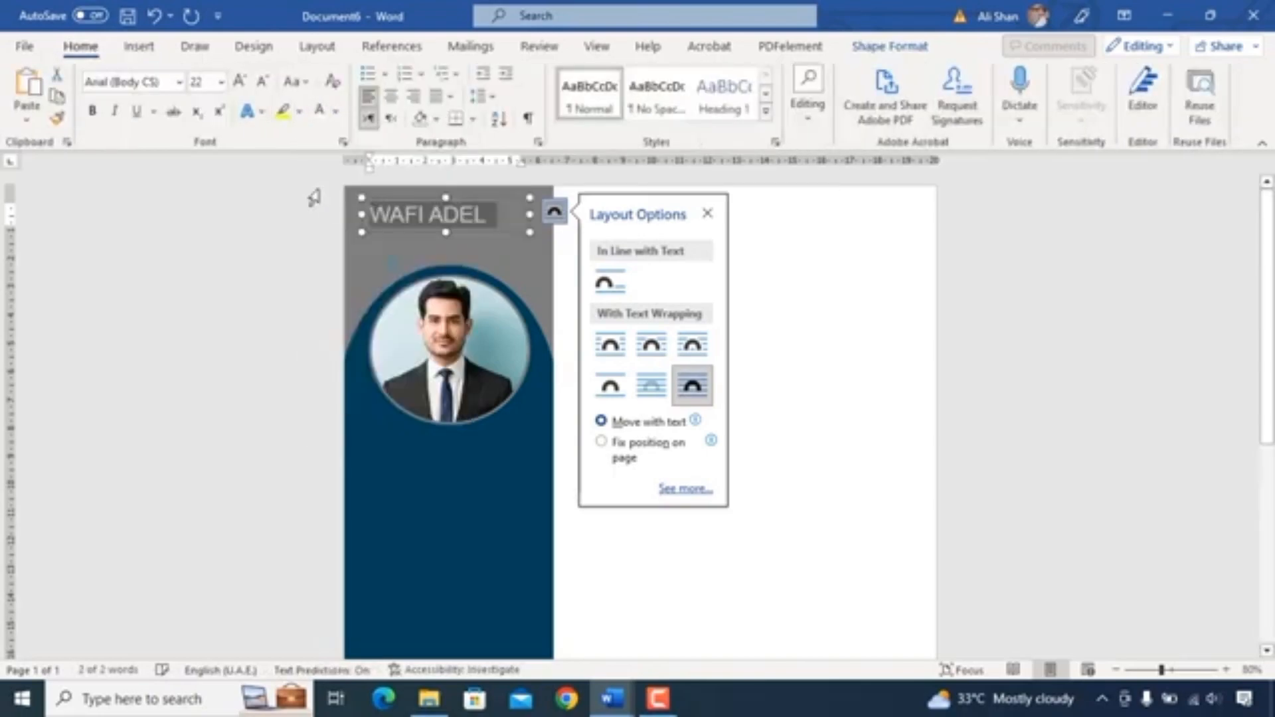
left_click(115, 111)
left_click(95, 113)
left_click(391, 97)
- Duplicate the name text box below it and replace its text with Civil Engineer at size 18
left_click(430, 230)
left_click_drag(430, 231, 425, 257)
left_click(221, 81)
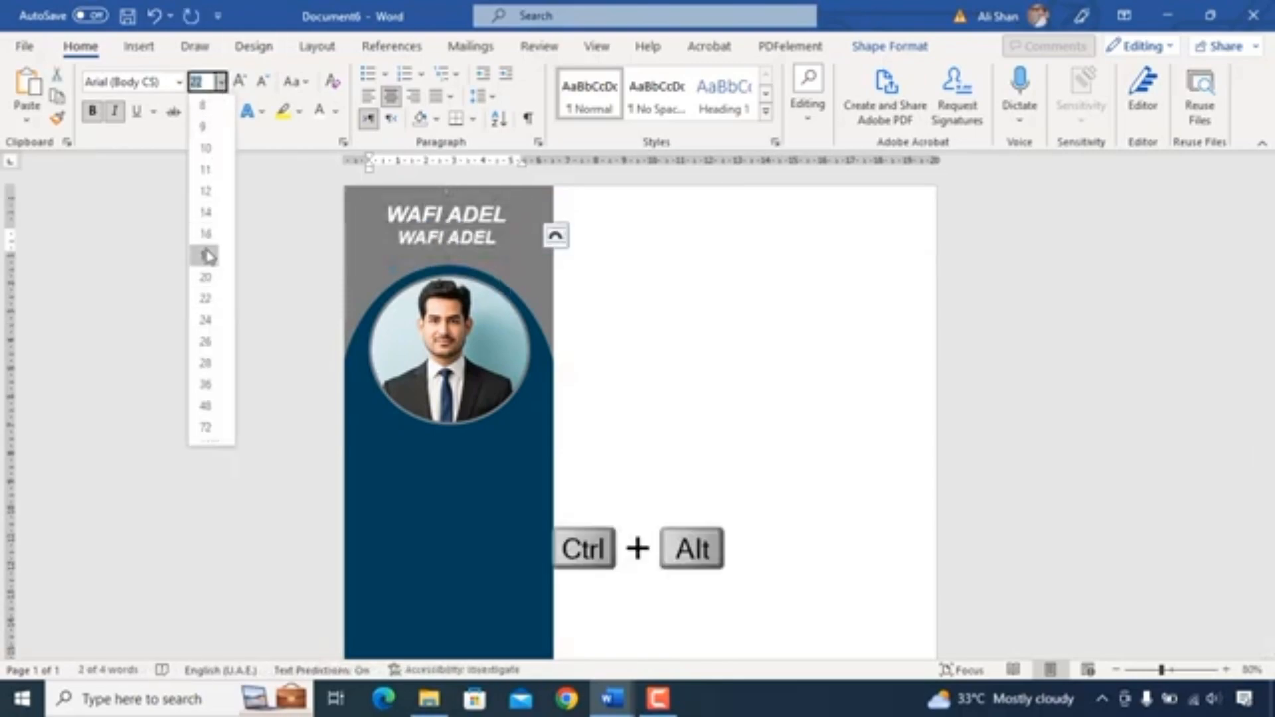
left_click(199, 249)
key("ctrl+alt+c")
type("Civil Engineer")
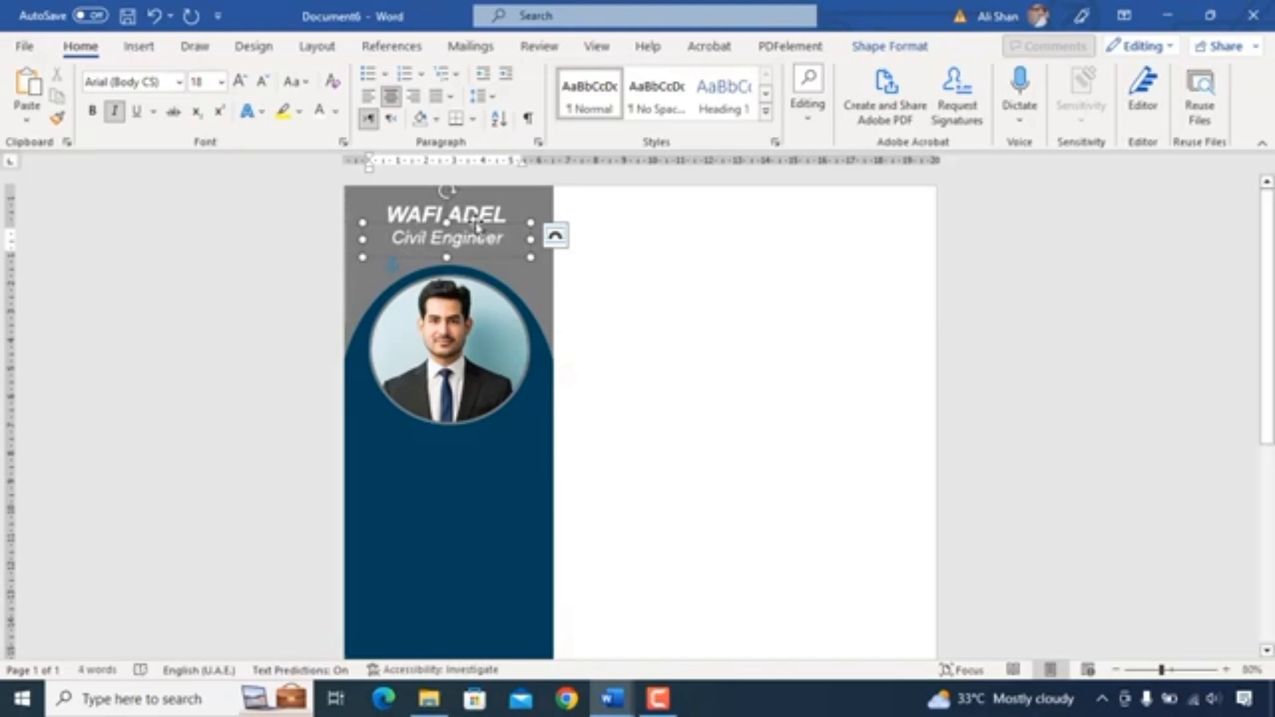
- Duplicate the subtitle box down the sidebar, left-align it and change its text to a bold Contact Details heading
left_click_drag(477, 223, 473, 225)
left_click_drag(402, 259, 483, 462)
left_click(368, 96)
key("ctrl+a")
key("BackSpace")
type("Contact /")
left_click(92, 113)
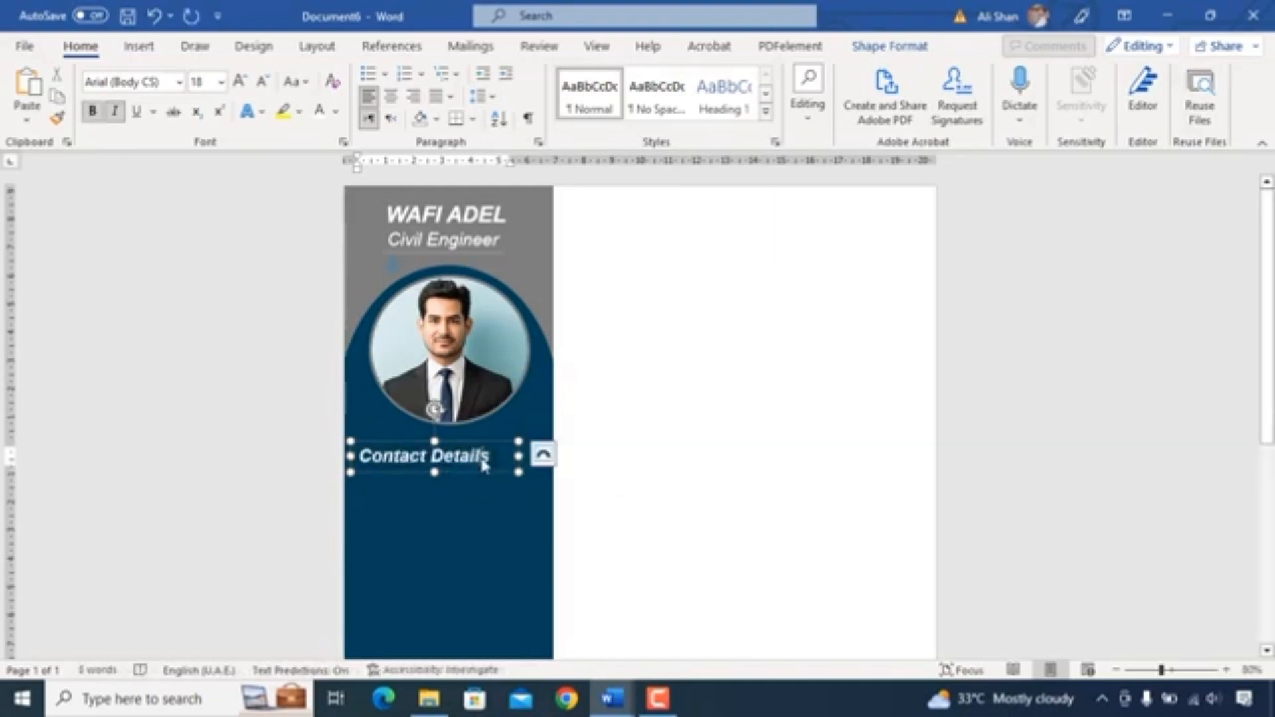
- Draw a horizontal line under the Contact Details heading and apply a light line style to it
left_click(139, 45)
left_click(246, 73)
left_click(248, 122)
left_click_drag(554, 475, 527, 474)
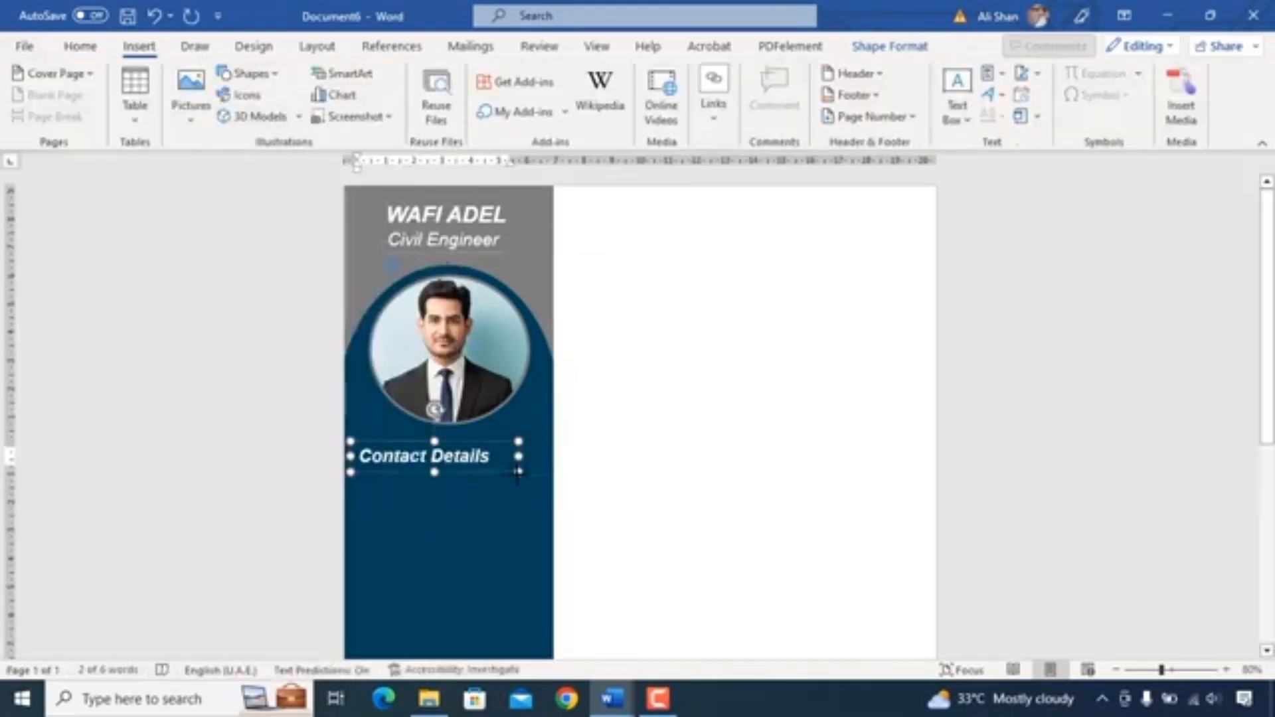
left_click_drag(356, 473, 354, 473)
left_click(370, 123)
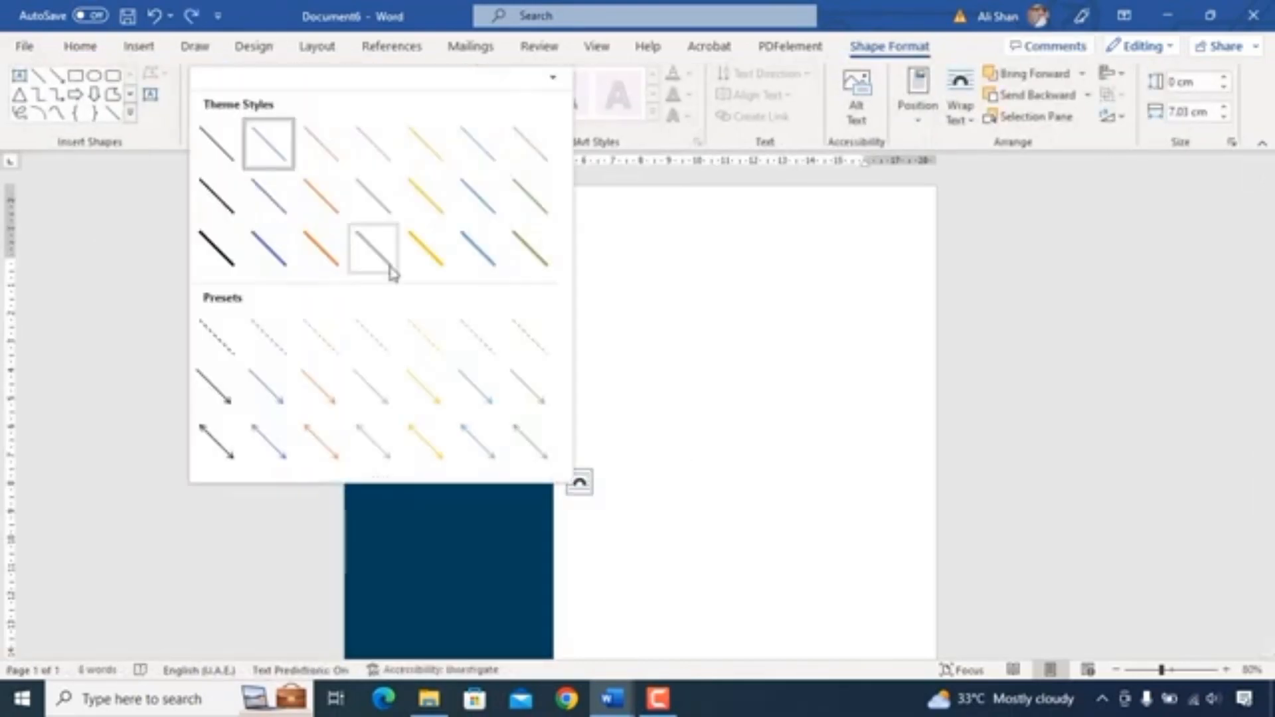
left_click(628, 429)
left_click(521, 470)
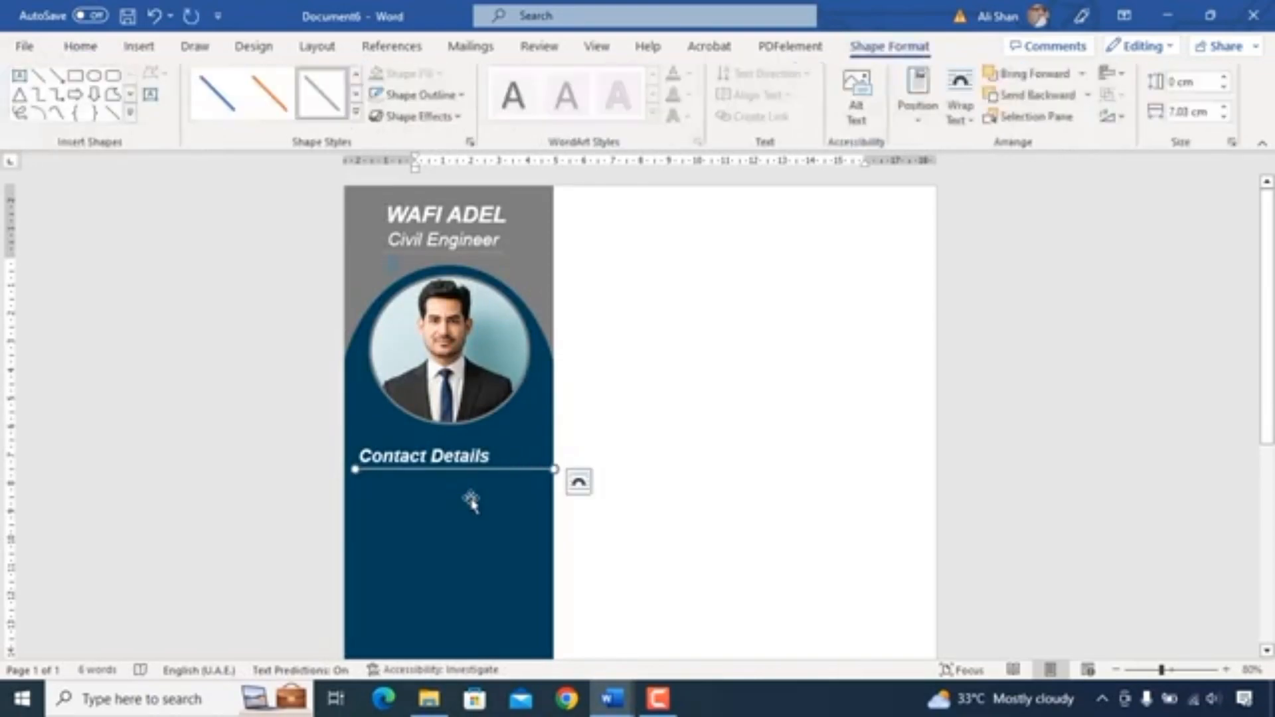
- Insert a phone icon from the stock icons, searching for phone
scroll(456, 493, "down", 1)
left_click(730, 446)
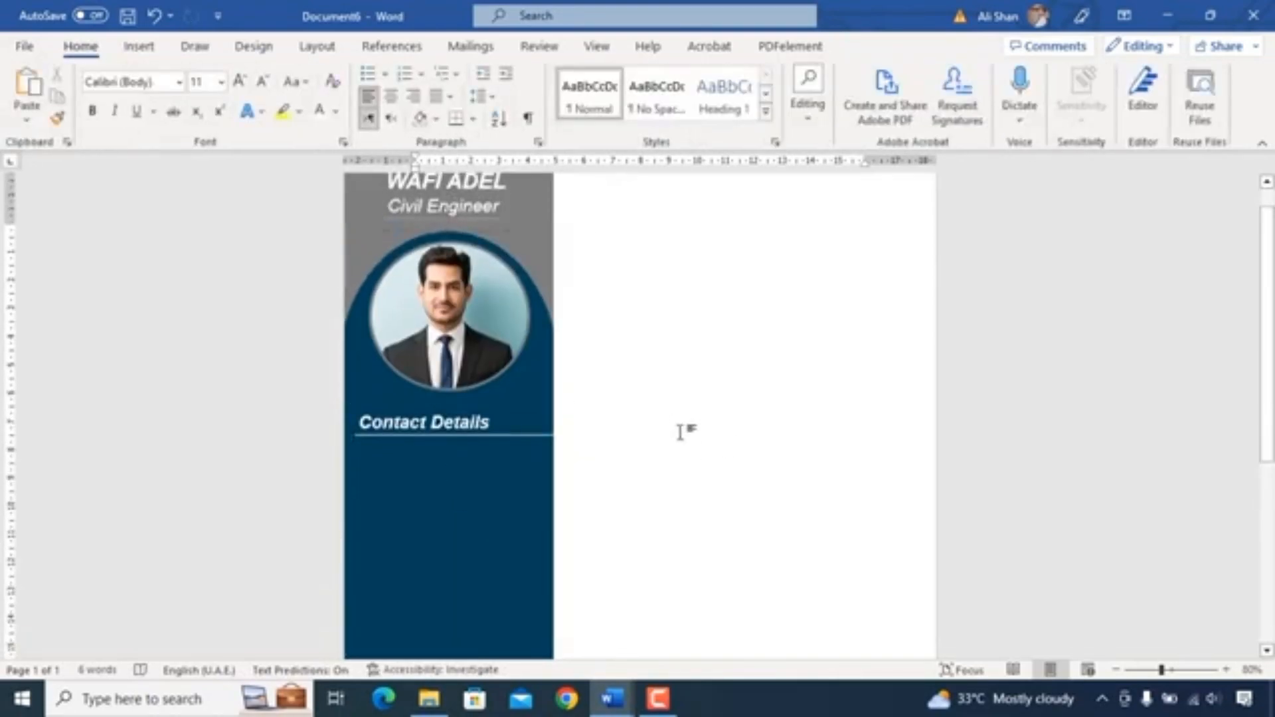
left_click(138, 48)
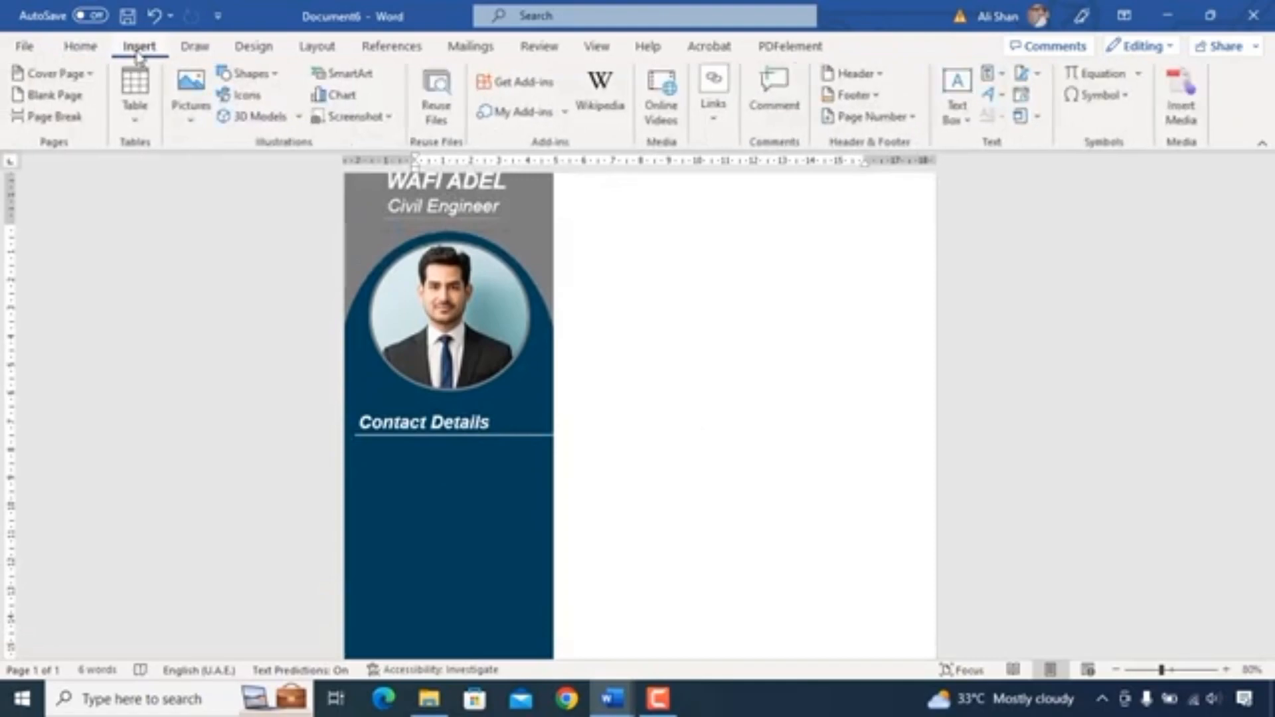
left_click(251, 97)
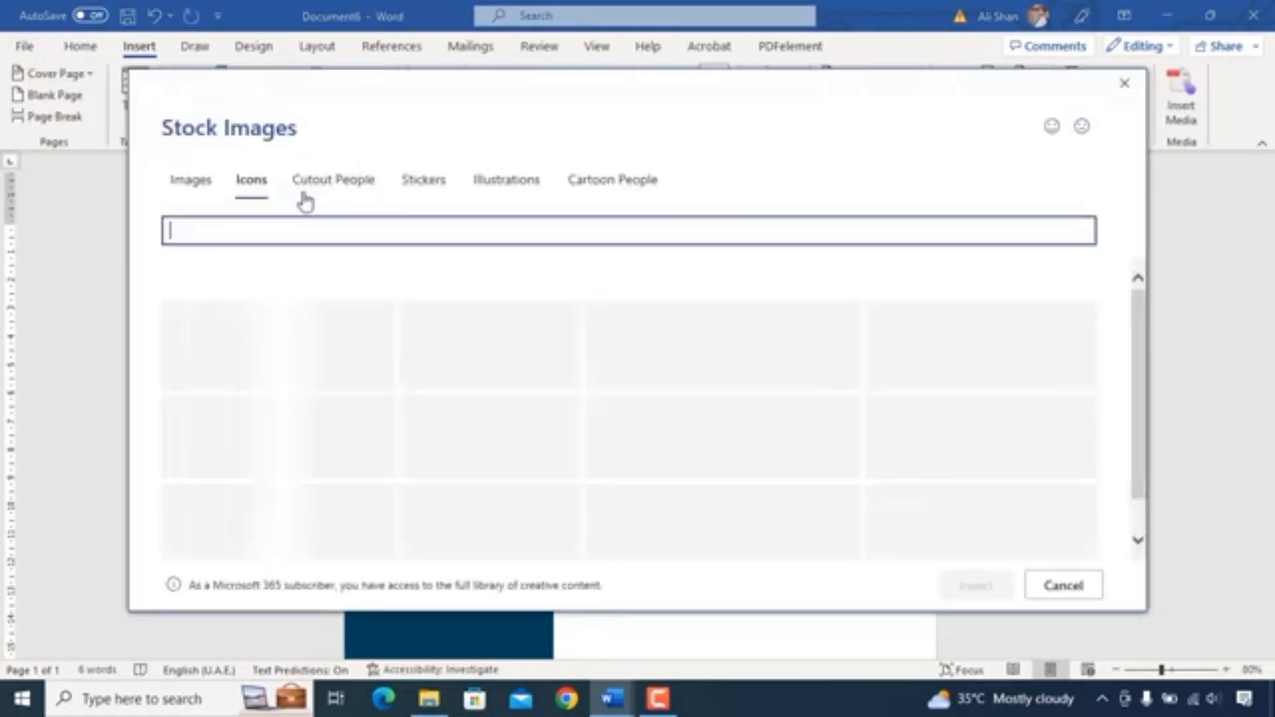
type("phone")
left_click(336, 288)
left_click(974, 587)
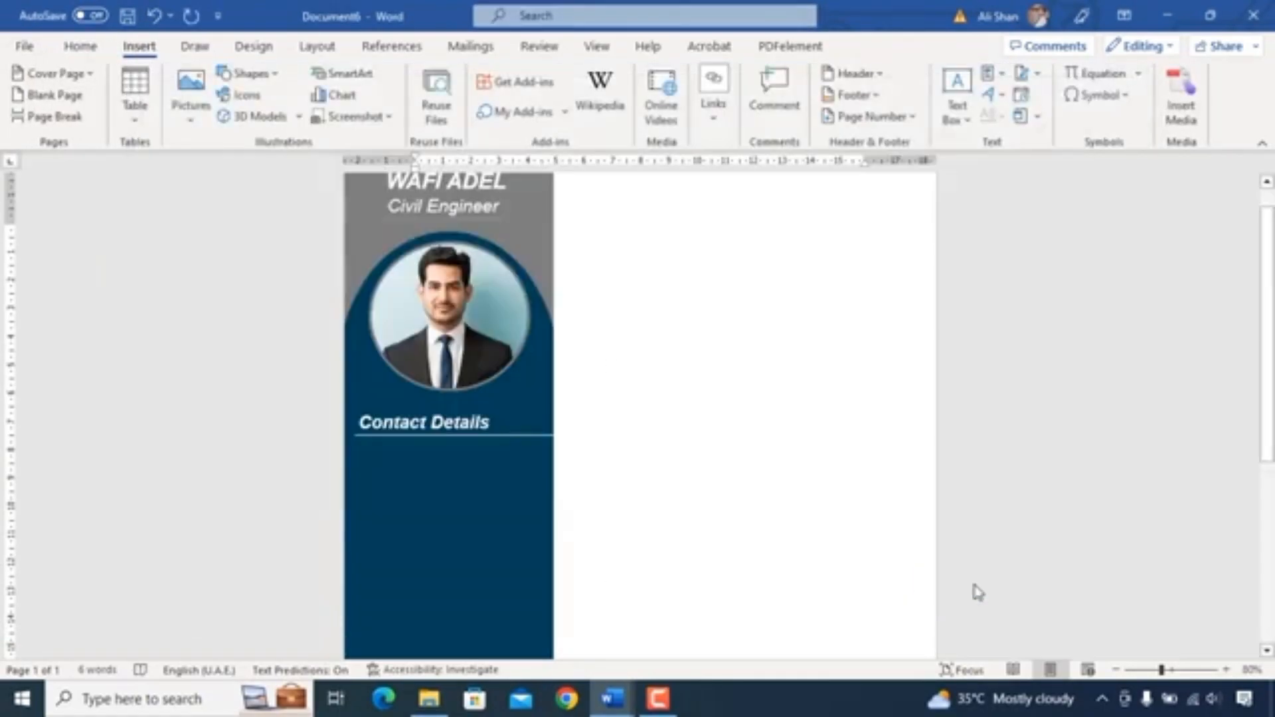
- Set the phone icon in front of text, move it below the line and colour it white
left_click(781, 112)
left_click(805, 307)
left_click_drag(452, 261, 385, 480)
left_click(565, 73)
left_click(521, 122)
left_click_drag(369, 464, 376, 460)
- Duplicate the heading box beside the phone icon and replace its text with a placeholder phone number
left_click(411, 408)
left_click_drag(411, 408, 450, 443, "ctrl")
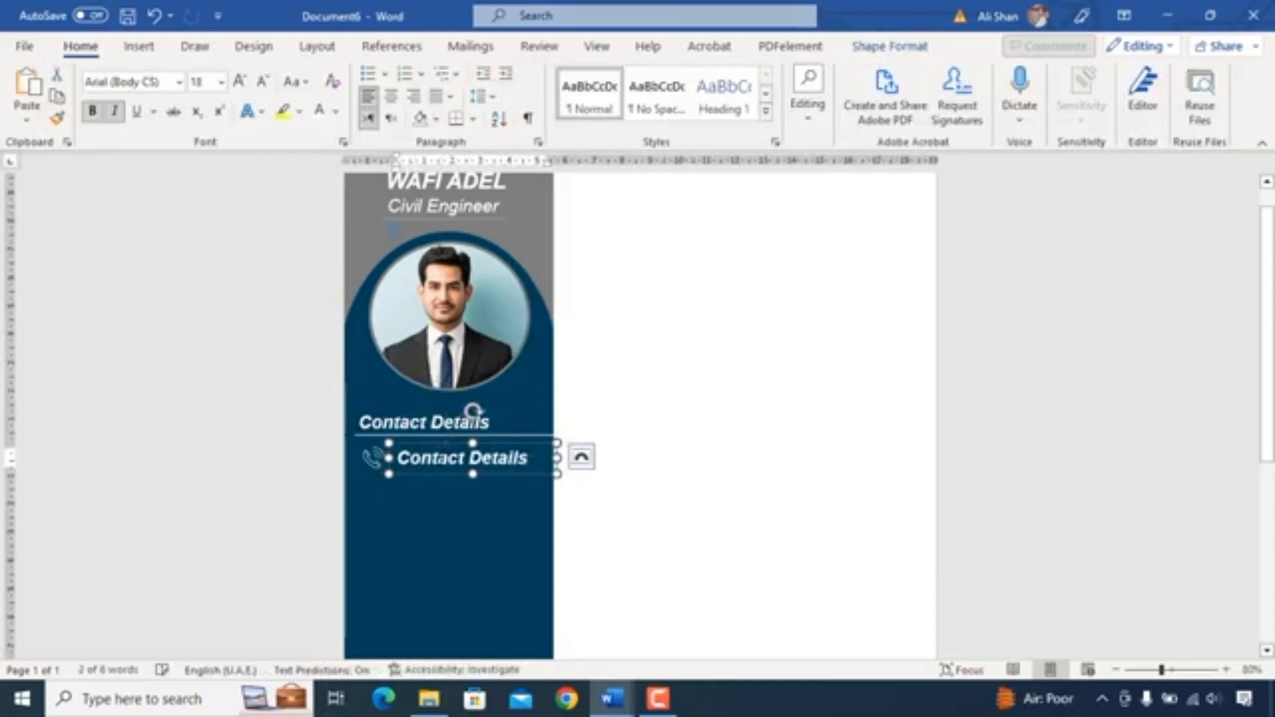
triple_click(445, 457)
key("Delete")
right_click(413, 463)
left_click(456, 220)
left_click(455, 449)
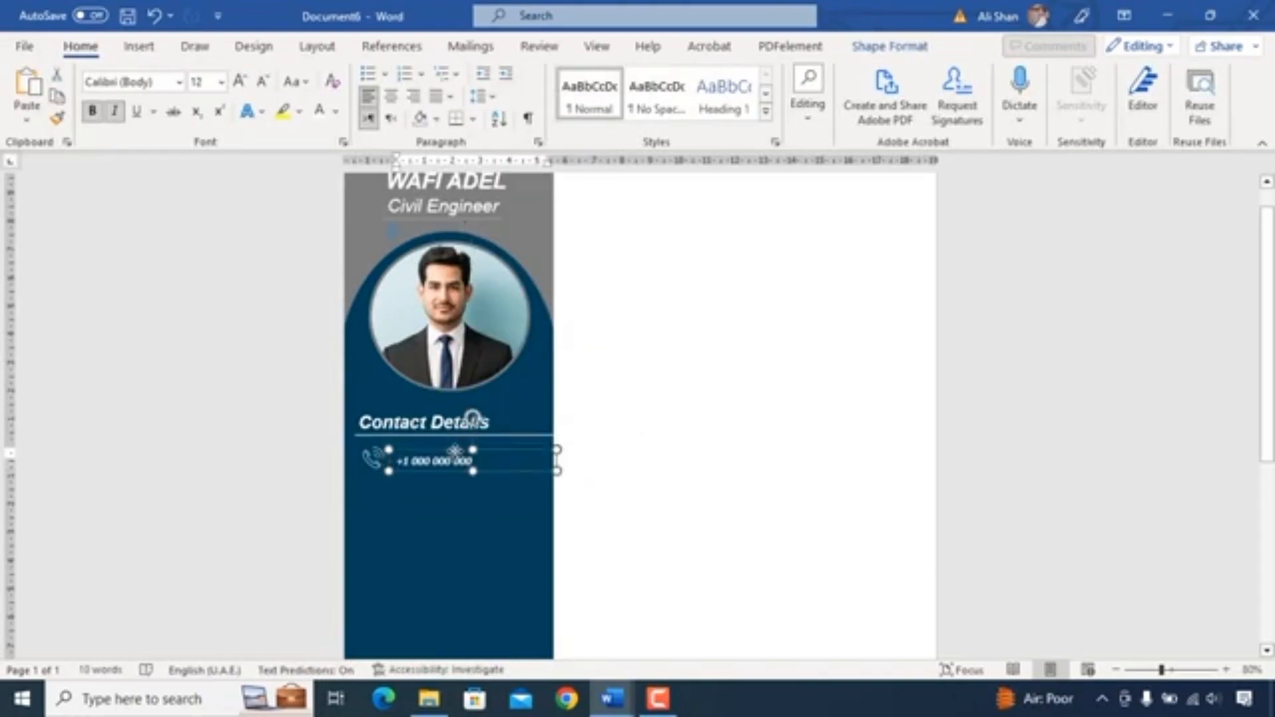
left_click(708, 489)
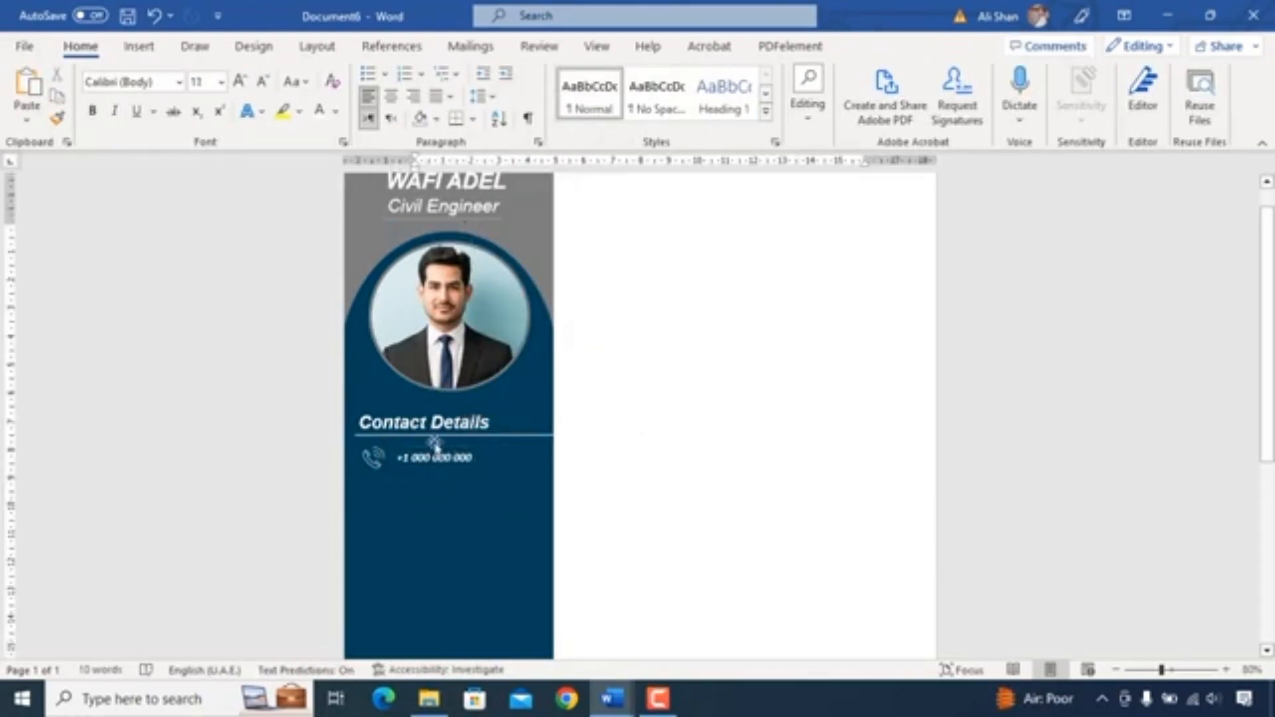
- Duplicate the phone icon and number together as a second contact row just below
left_click(380, 459)
left_click(435, 457)
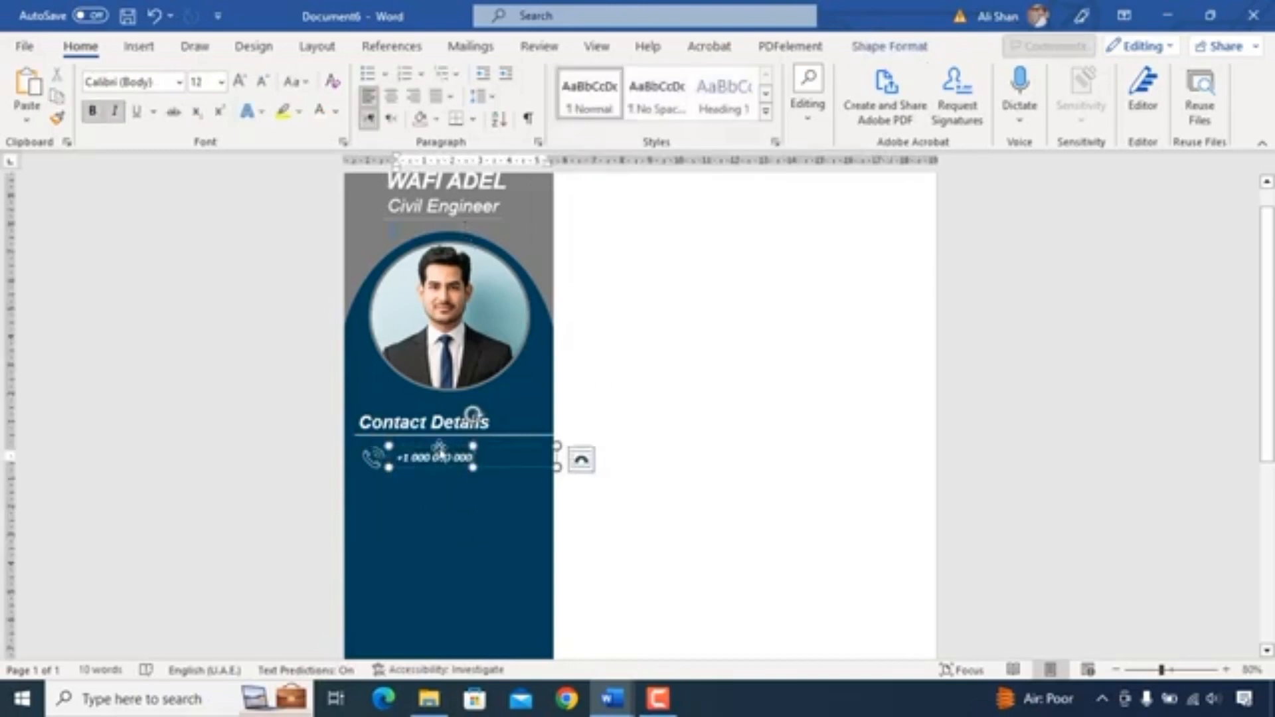
left_click(377, 458, "shift")
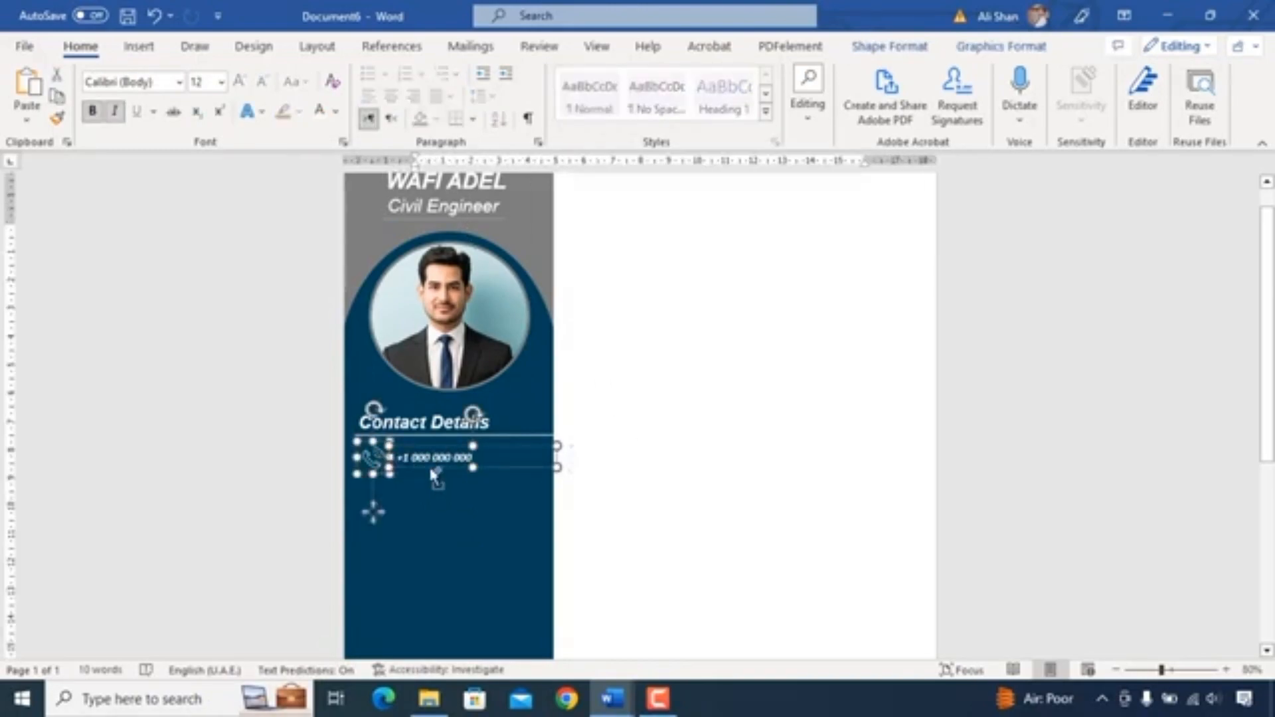
left_click_drag(431, 469, 429, 473)
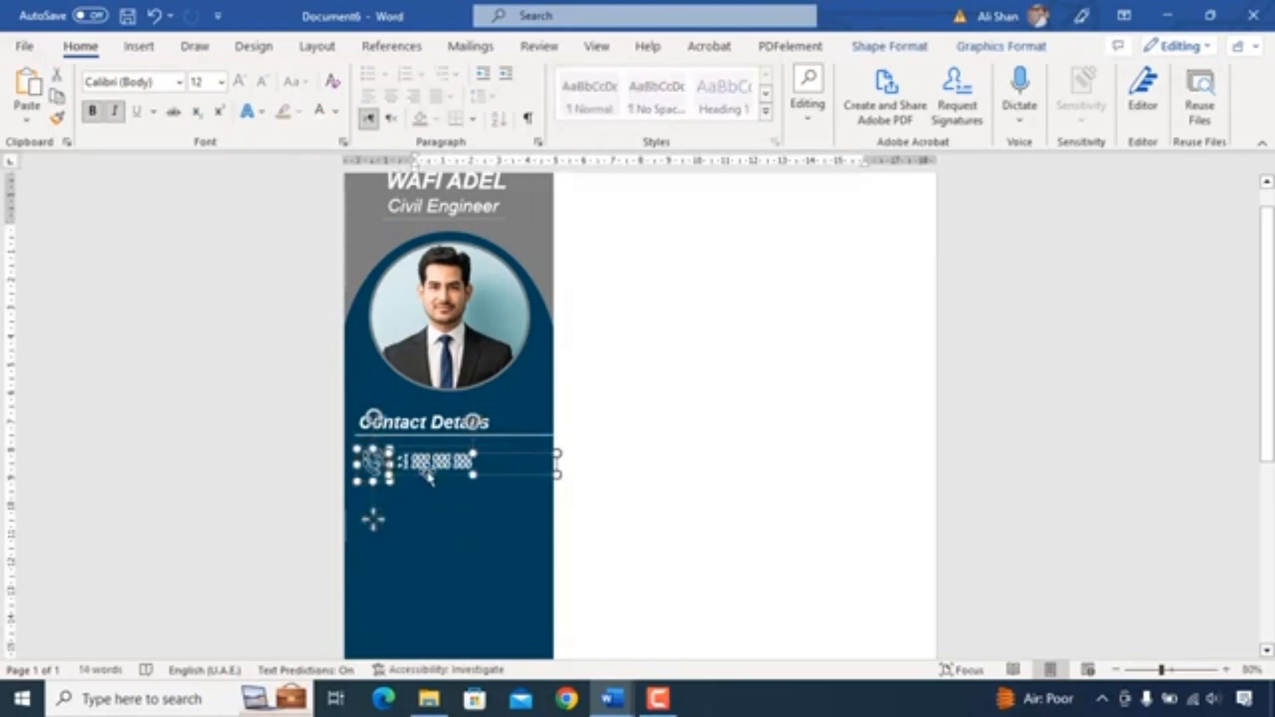
key("Down")
key("Down")
key("Down")
left_click(373, 488)
left_click(370, 491)
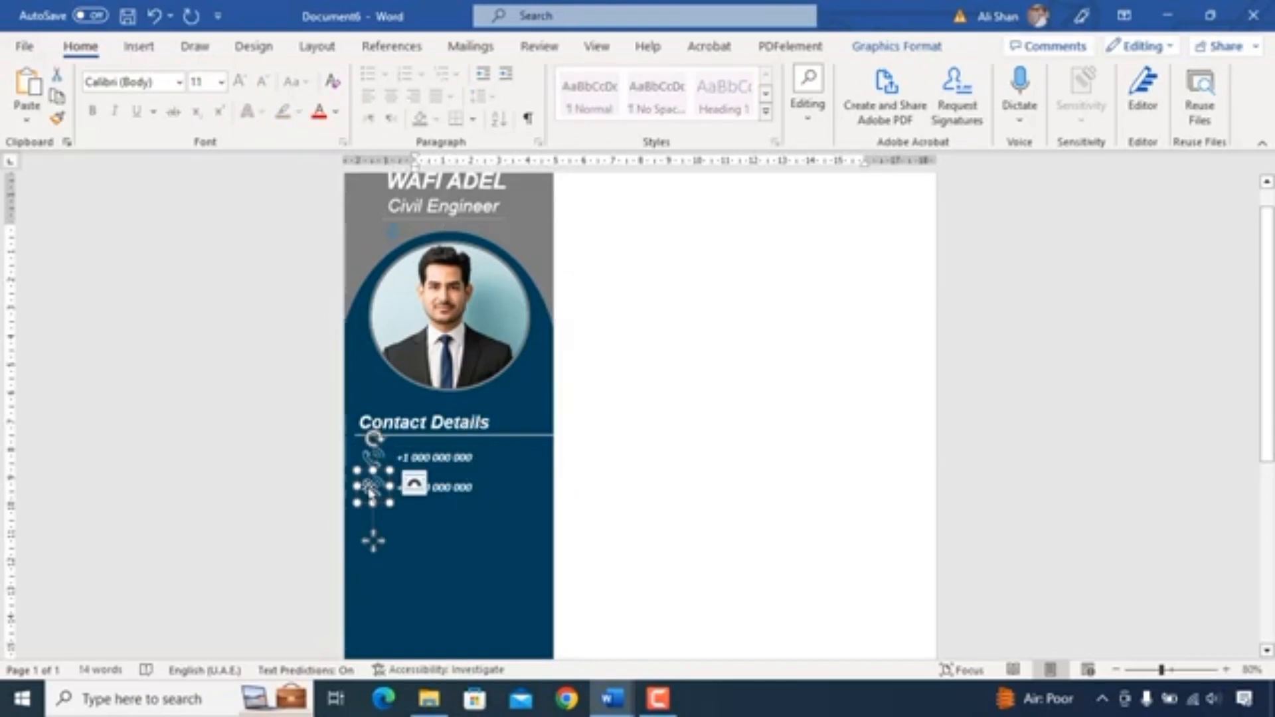
- Change the second row's icon to an e-mail envelope icon from the stock icons
right_click(371, 491)
mouse_move(489, 199)
left_click(631, 277)
type("e")
left_click(642, 294)
left_click(975, 585)
- Replace the second row's text with a placeholder e-mail address
left_click_drag(388, 504, 386, 501)
key("Right")
key("Right")
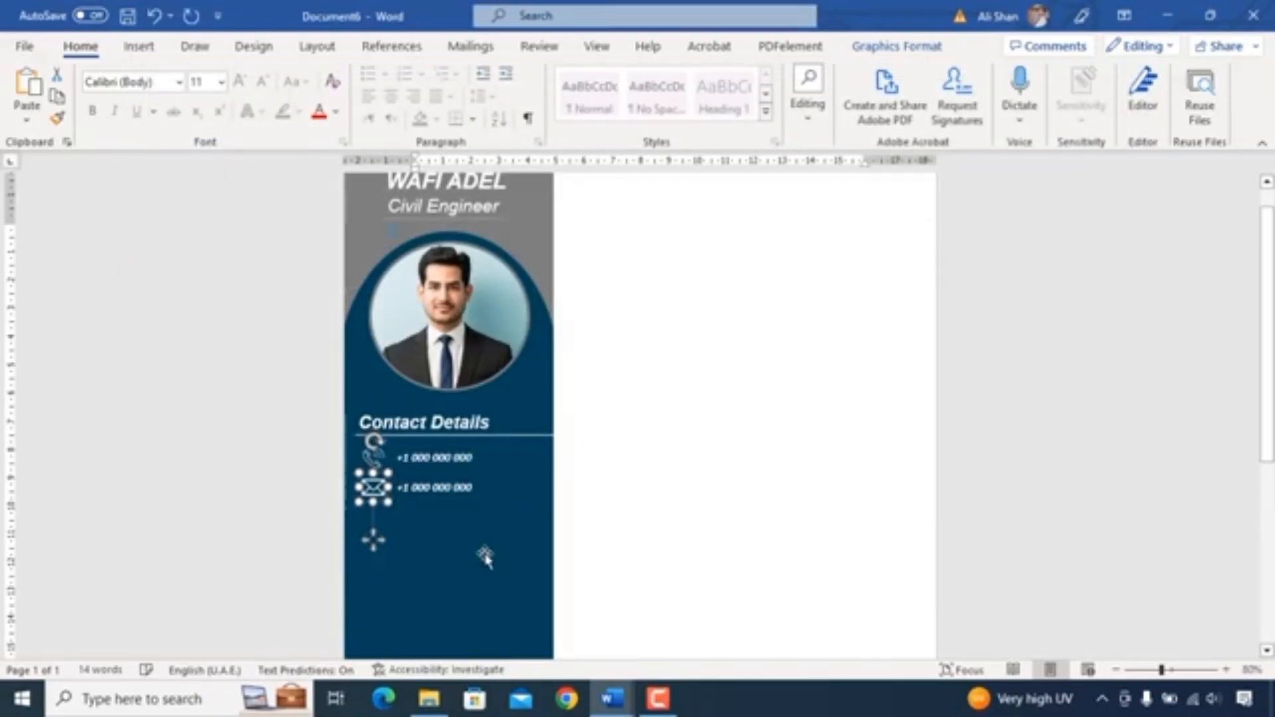
triple_click(490, 486)
key("BackSpace")
type("ABC@gmail.com")
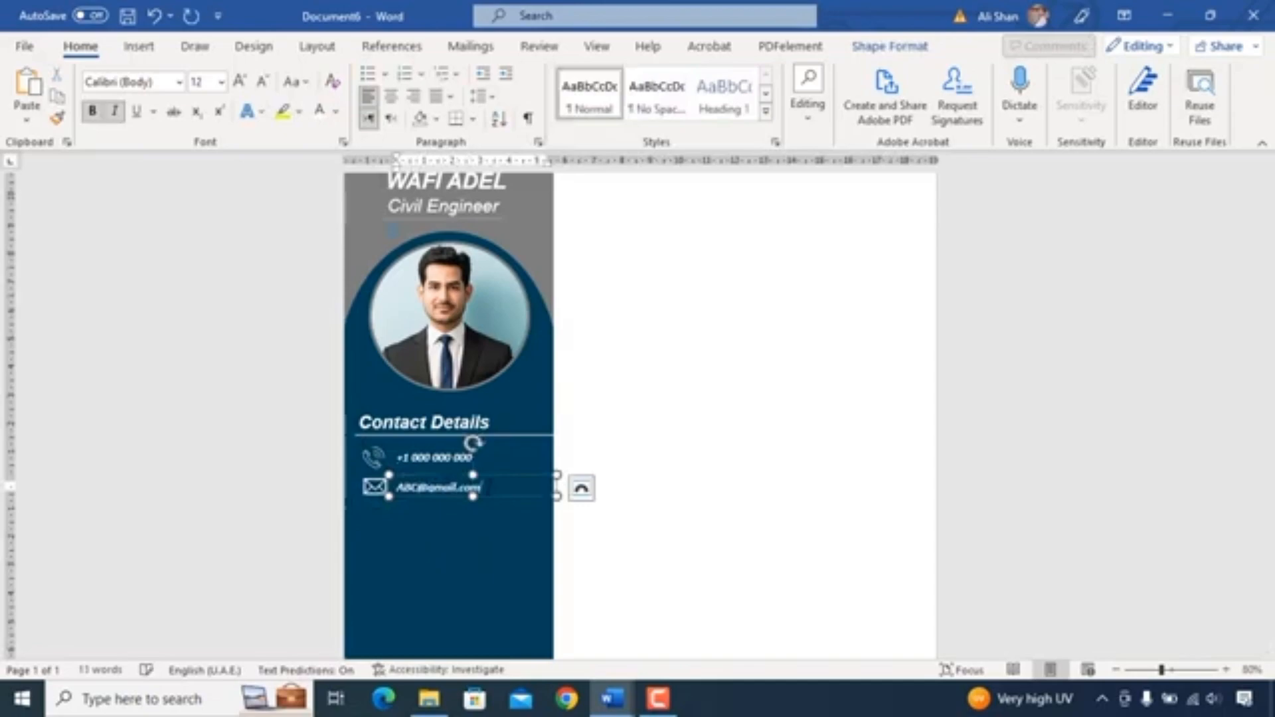
left_click_drag(473, 496, 473, 500)
- Copy the e-mail row and paste a third contact row below it
left_click(374, 488, "shift")
key("ctrl+c")
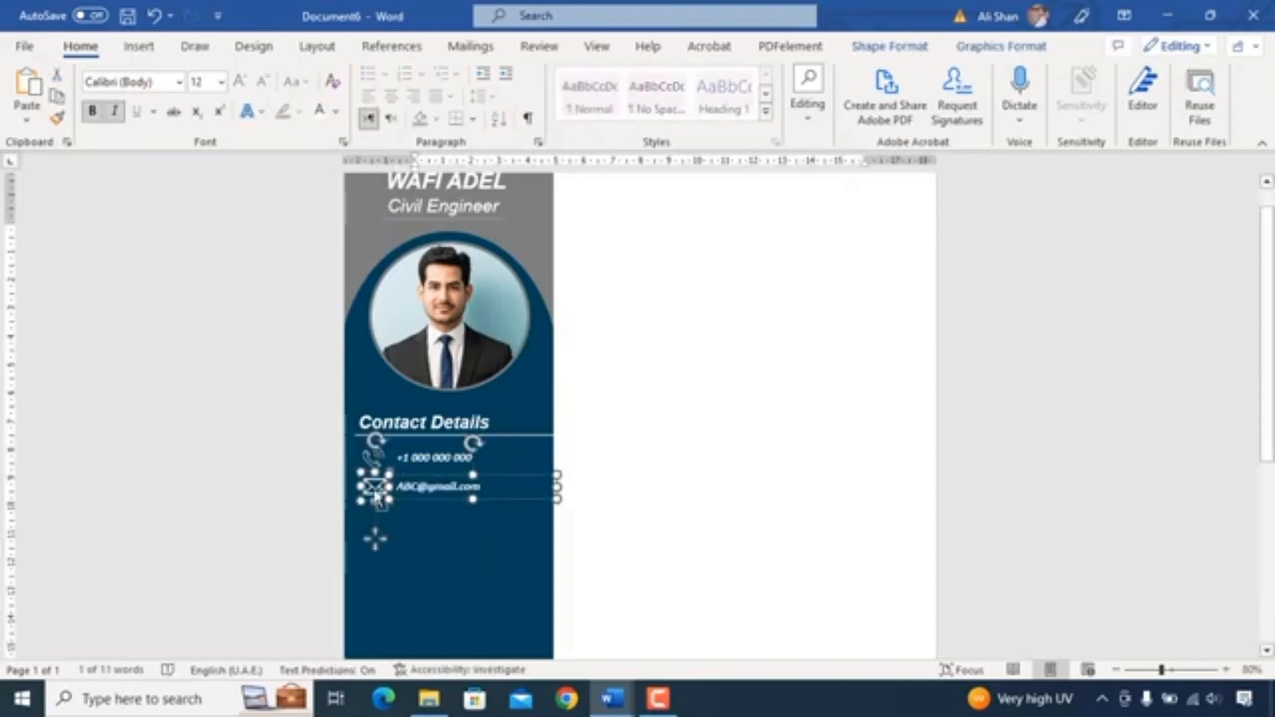
key("ctrl+v")
key("Down")
key("Down")
key("Down")
key("Down")
key("Down")
key("Down")
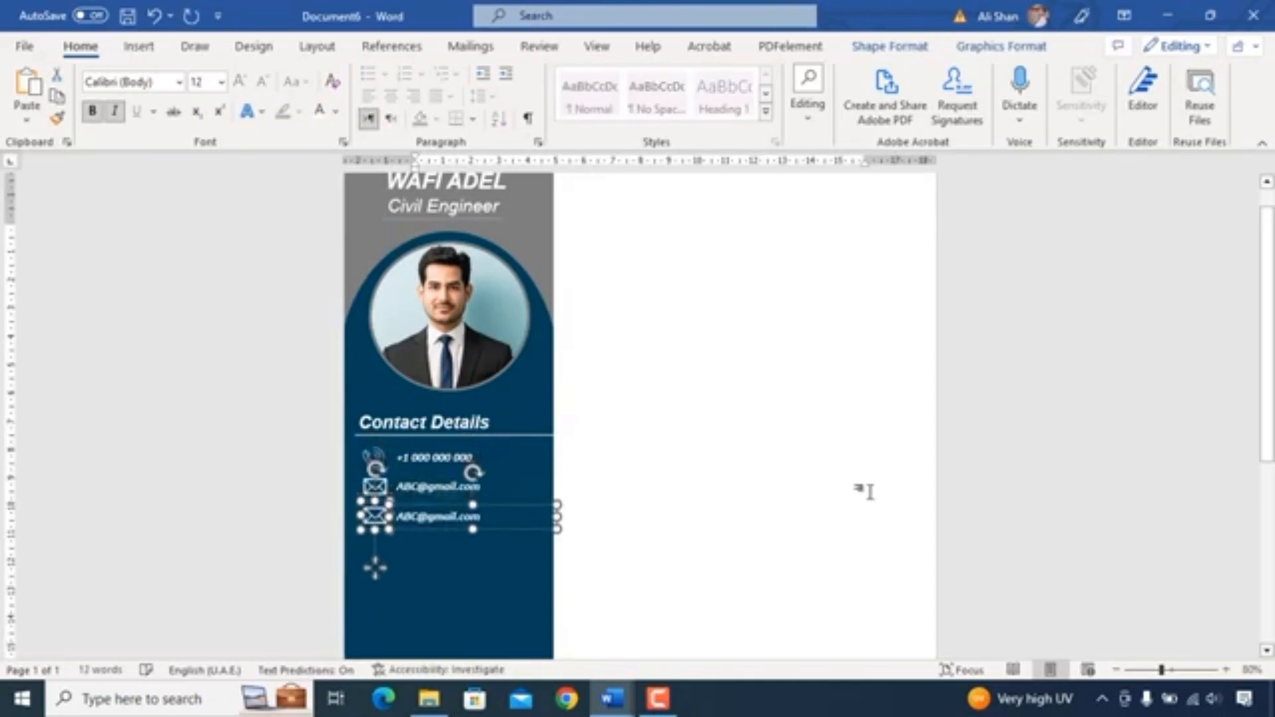
left_click(849, 488)
left_click(375, 512)
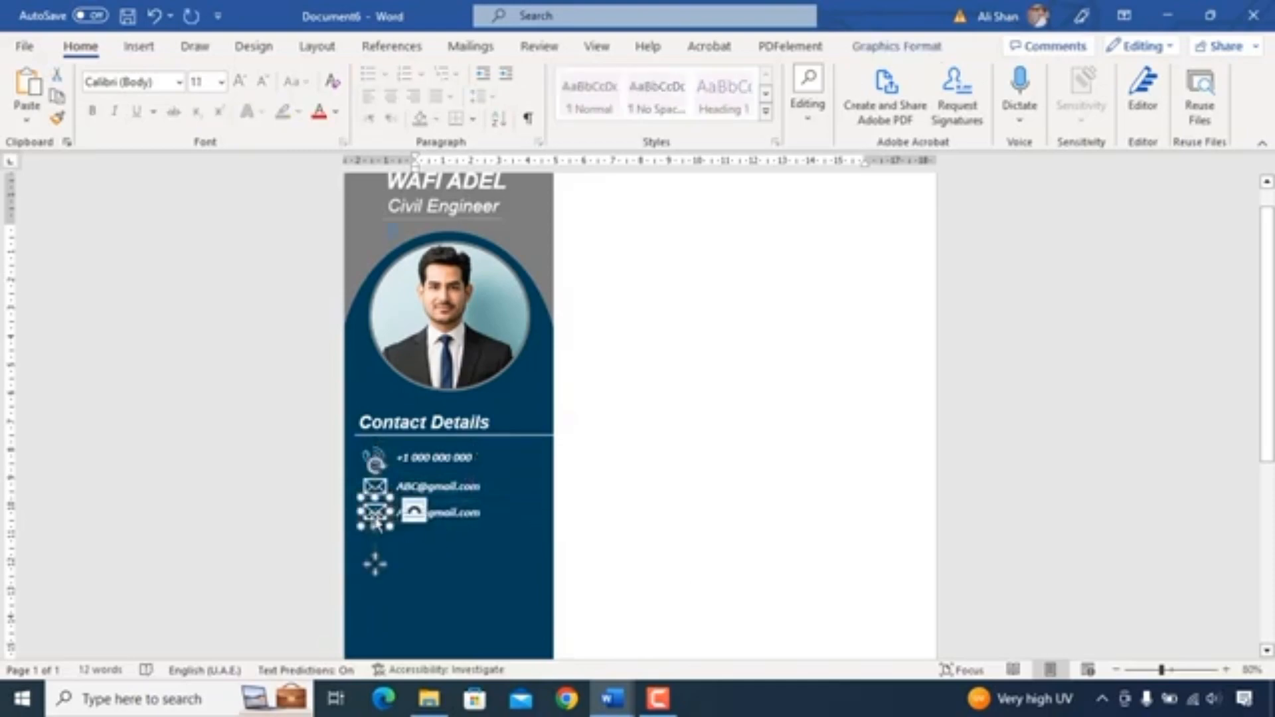
- Change the third contact row's icon to a location pin from the stock icons found by searching "location"
right_click(374, 512)
mouse_move(531, 227)
left_click(666, 307)
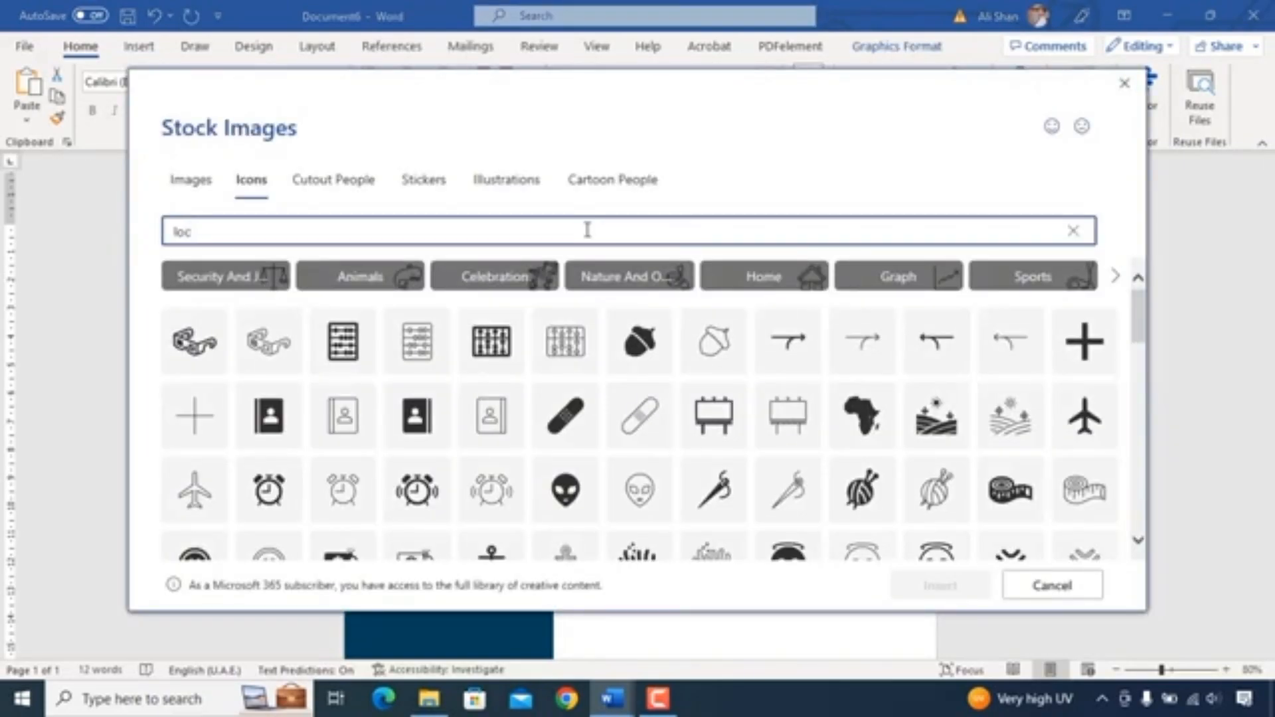
left_click(196, 302)
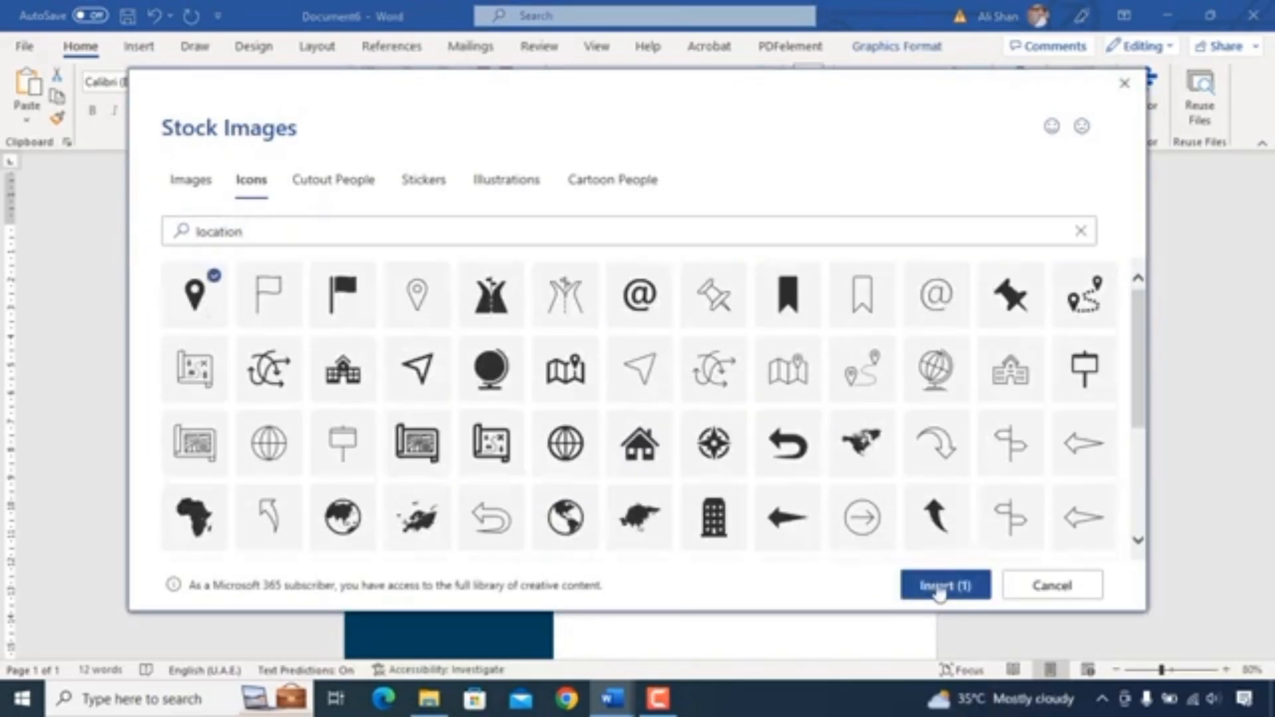
left_click(939, 587)
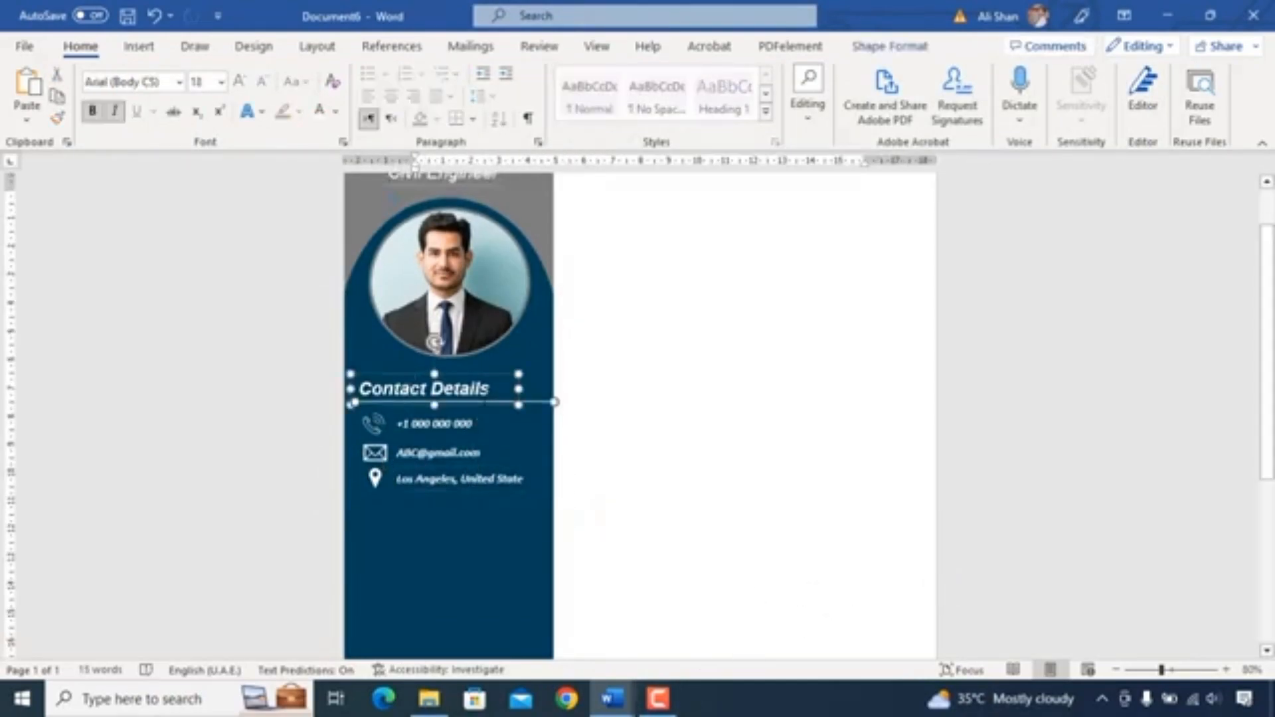
- Duplicate the Contact Details heading, move the copy below the contact rows, and rename it Expertise
key("ctrl+d")
key("Down")
key("Down")
key("Down")
key("Down")
key("Down")
key("Down")
key("Down")
key("Down")
key("Down")
key("Down")
key("Down")
key("Down")
key("Down")
key("Down")
left_click_drag(493, 513, 336, 515)
type("Expertise")
- Add a text box under the Expertise heading and paste in a bulleted list of skills
scroll(1240, 526, "down", 2)
left_click(441, 376)
left_click_drag(445, 388, 452, 640)
scroll(393, 416, "down", 2)
key("BackSpace")
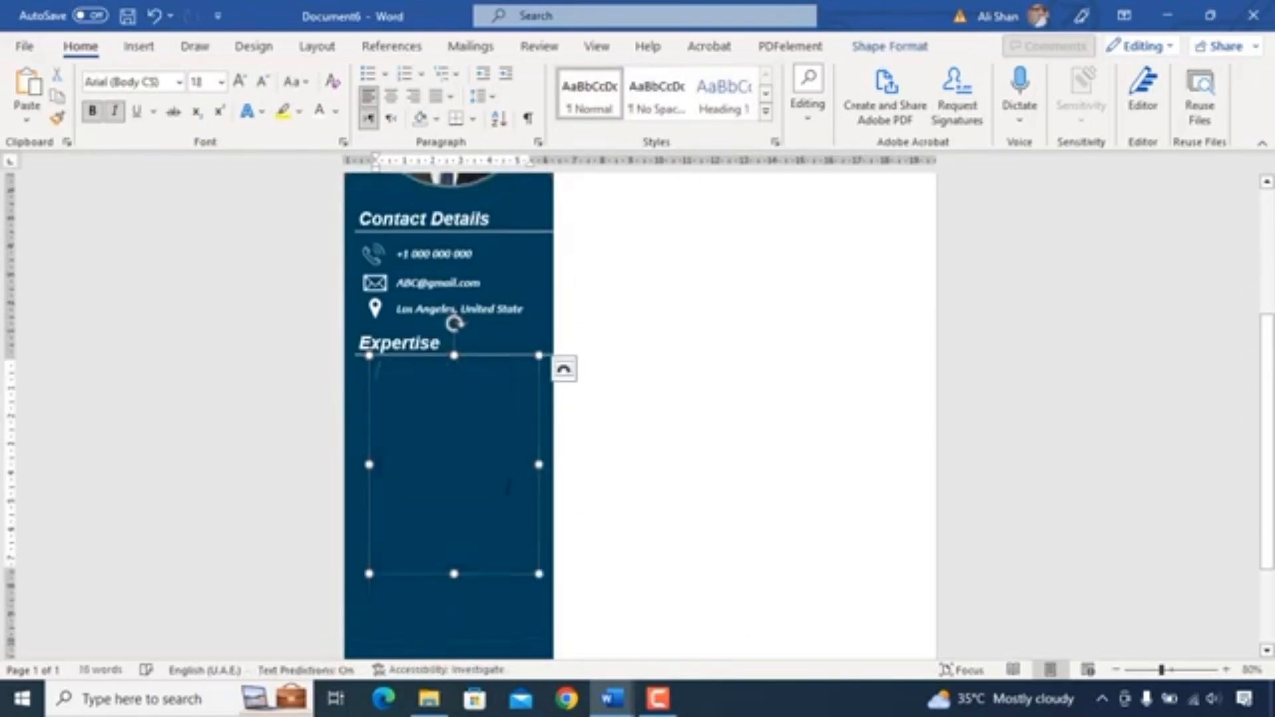
key("ctrl+v")
- Reposition and widen the skills text box so each bullet fits on one line
left_click(417, 357)
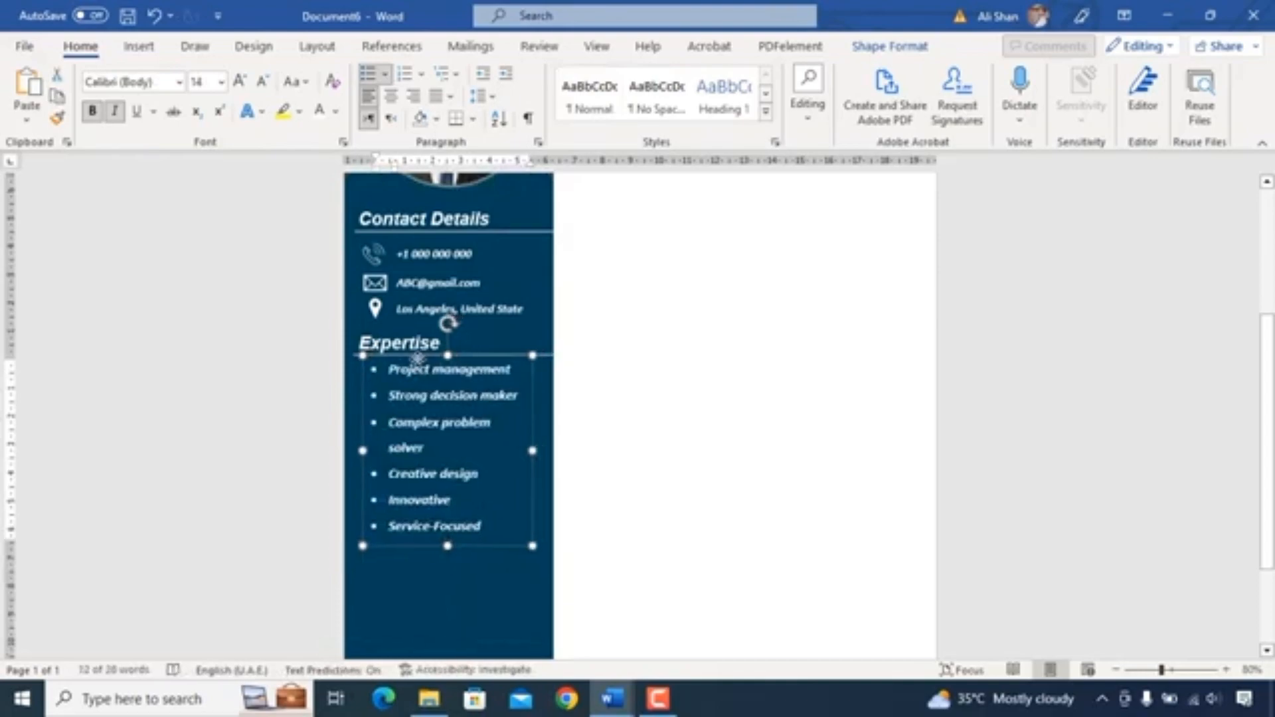
left_click_drag(417, 358, 418, 362)
left_click_drag(533, 450, 543, 455)
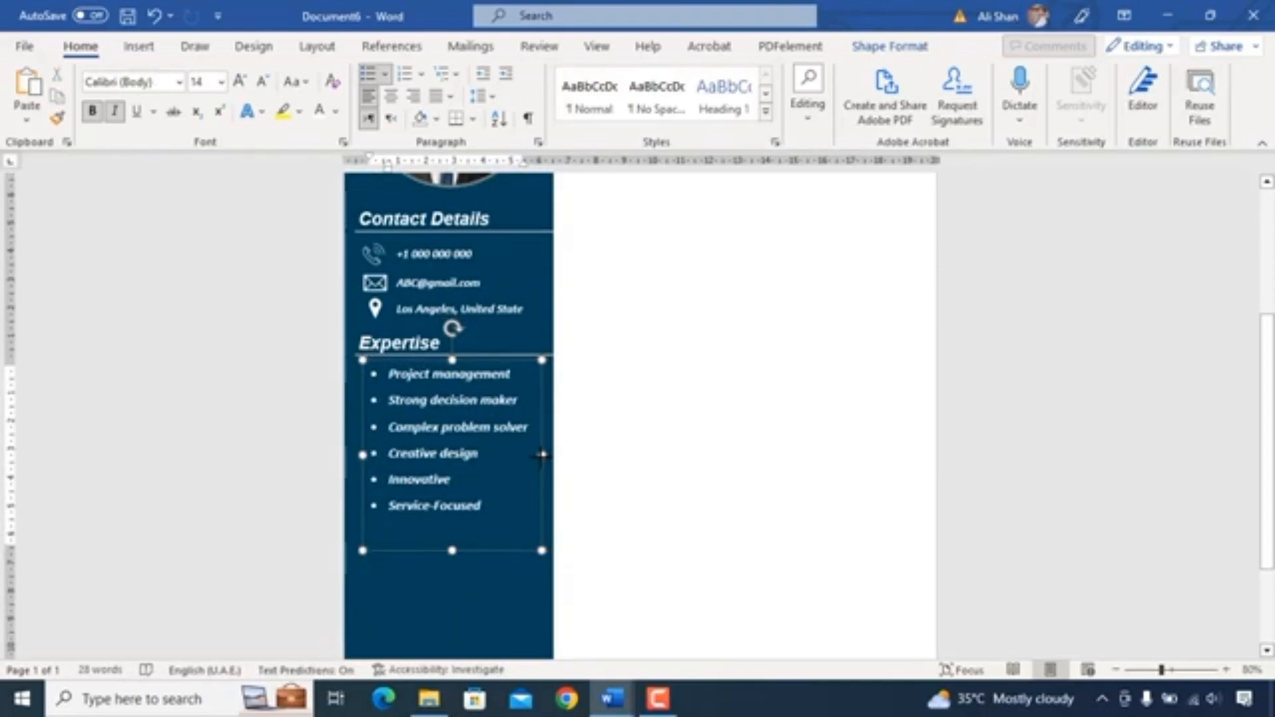
left_click_drag(452, 551, 451, 545)
scroll(456, 518, "down", 4)
scroll(459, 518, "up", 5)
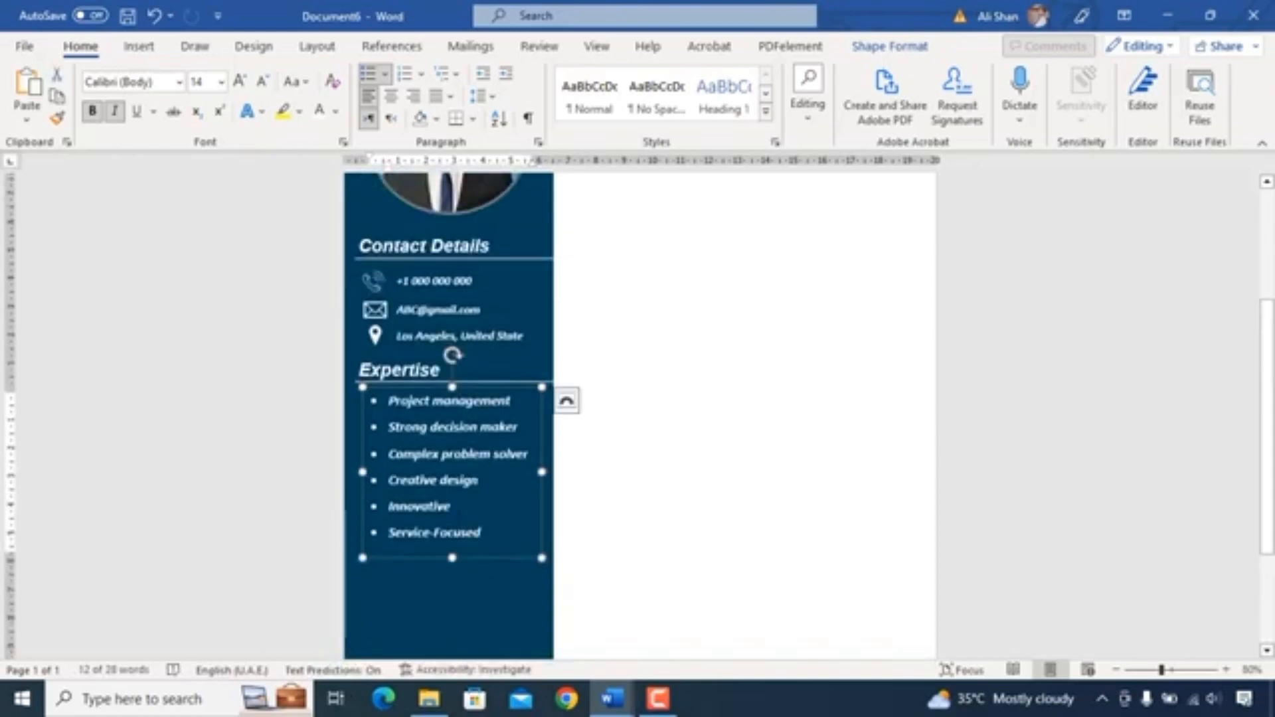
- Copy the Expertise heading, place the copy below the skills list, and rename it Languages
scroll(701, 469, "down", 2)
left_click(406, 310)
left_click(488, 322, "ctrl")
key("ctrl+c")
key("ctrl+v")
left_click_drag(432, 272, 432, 448)
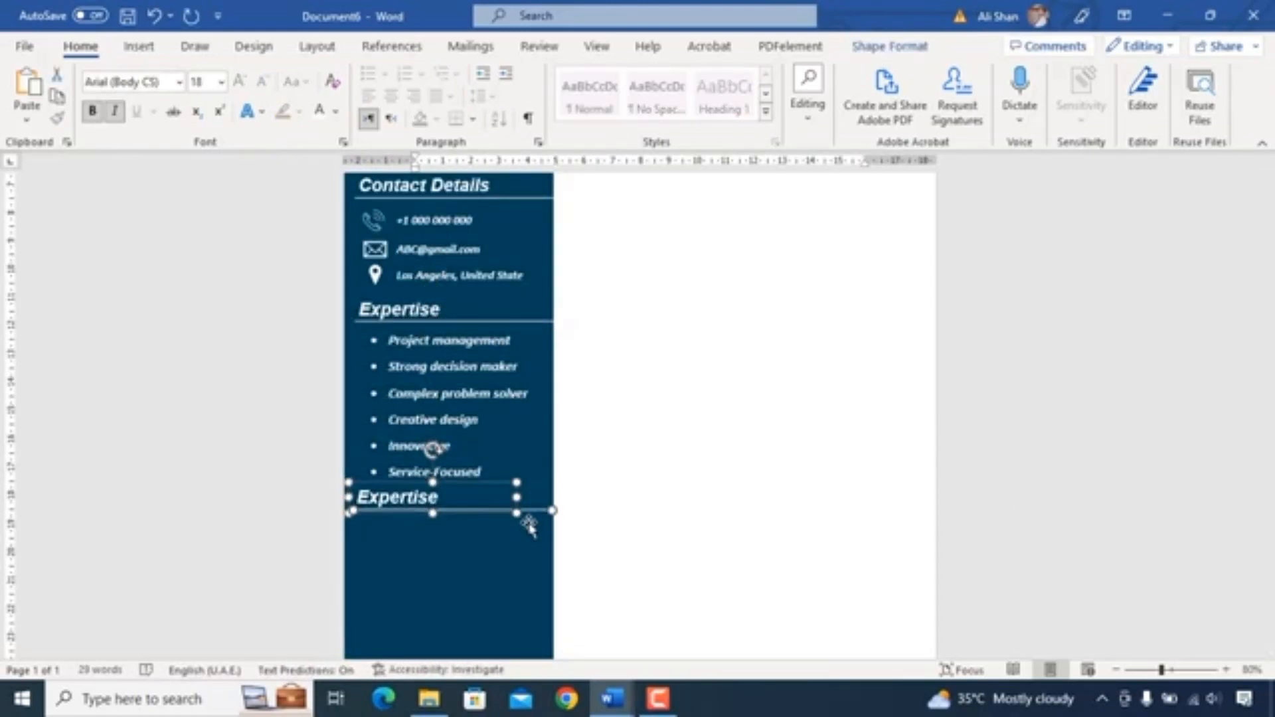
key("Down")
left_click(810, 533)
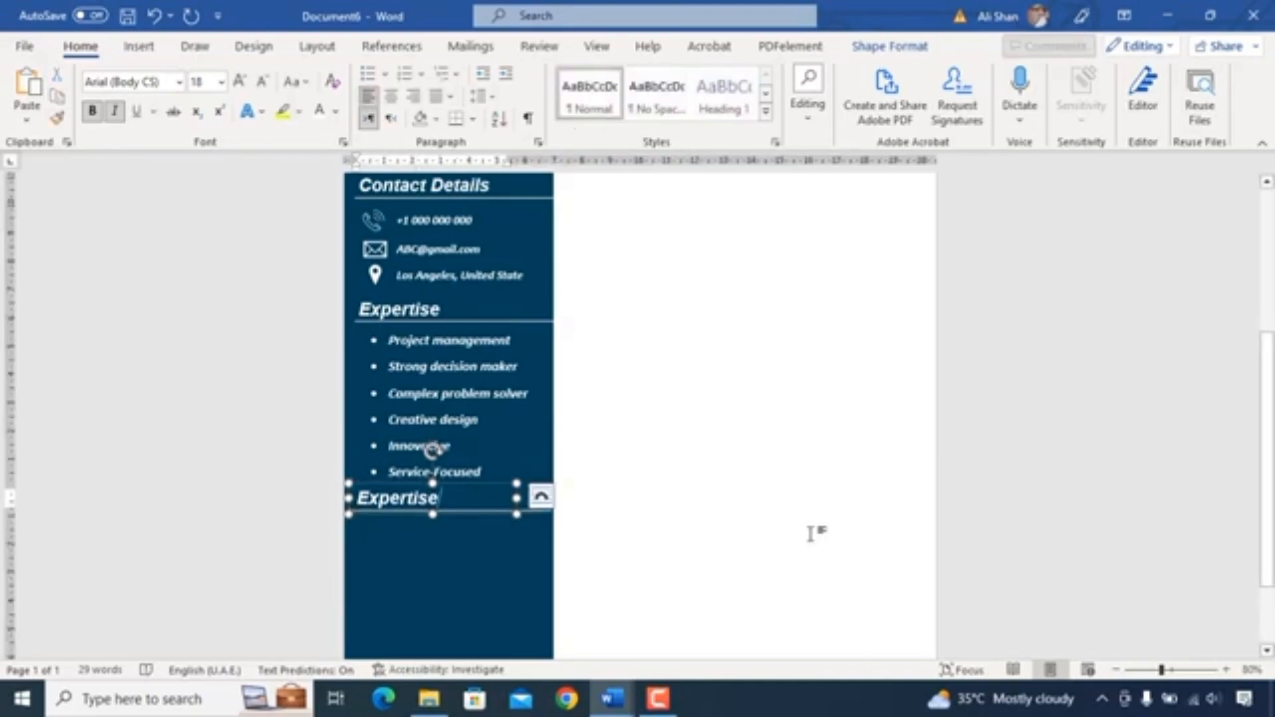
type("Languages")
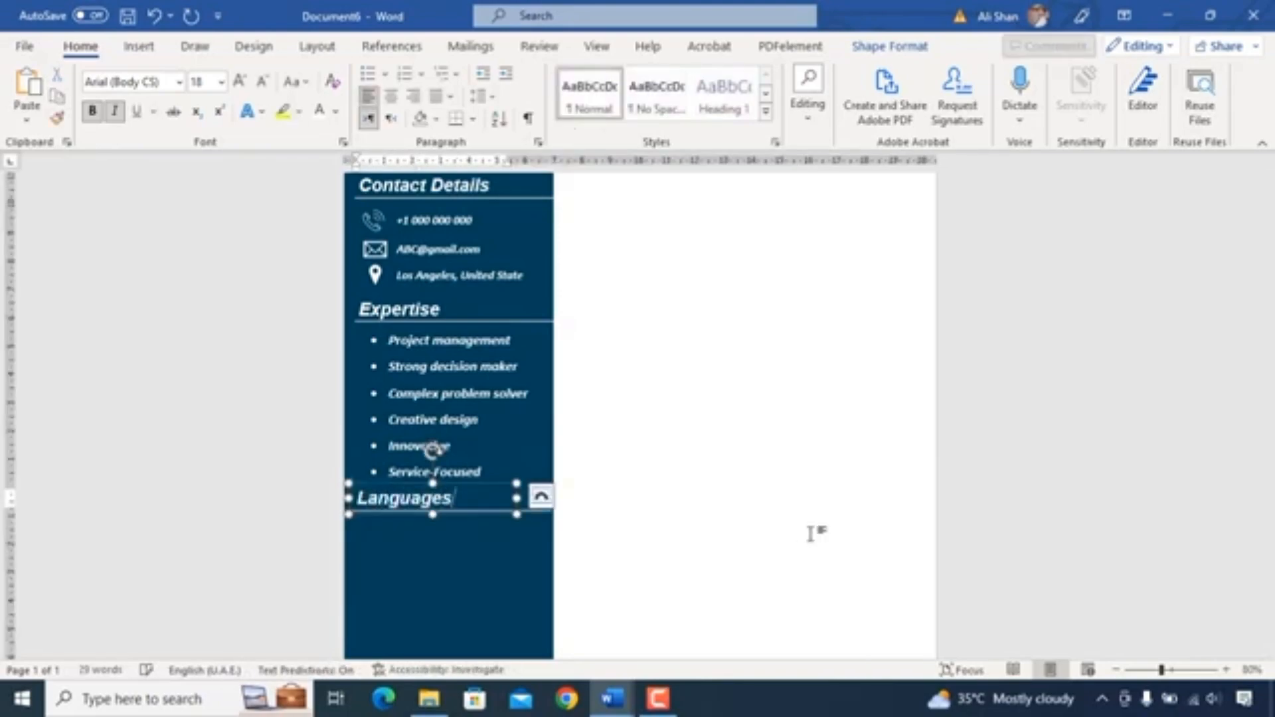
- Add a text box under the Languages heading with a pasted list of languages and their levels
scroll(515, 589, "down", 1)
left_click(503, 300)
left_click_drag(478, 429, 478, 435, "ctrl")
key("Down")
key("Down")
key("Down")
key("Down")
key("Down")
key("Down")
key("Down")
key("Down")
key("Down")
key("Down")
key("Down")
key("Down")
key("Down")
key("Down")
key("Down")
key("Down")
key("Down")
key("Down")
key("Down")
key("Down")
left_click_drag(388, 467, 538, 593)
key("Delete")
key("ctrl+v")
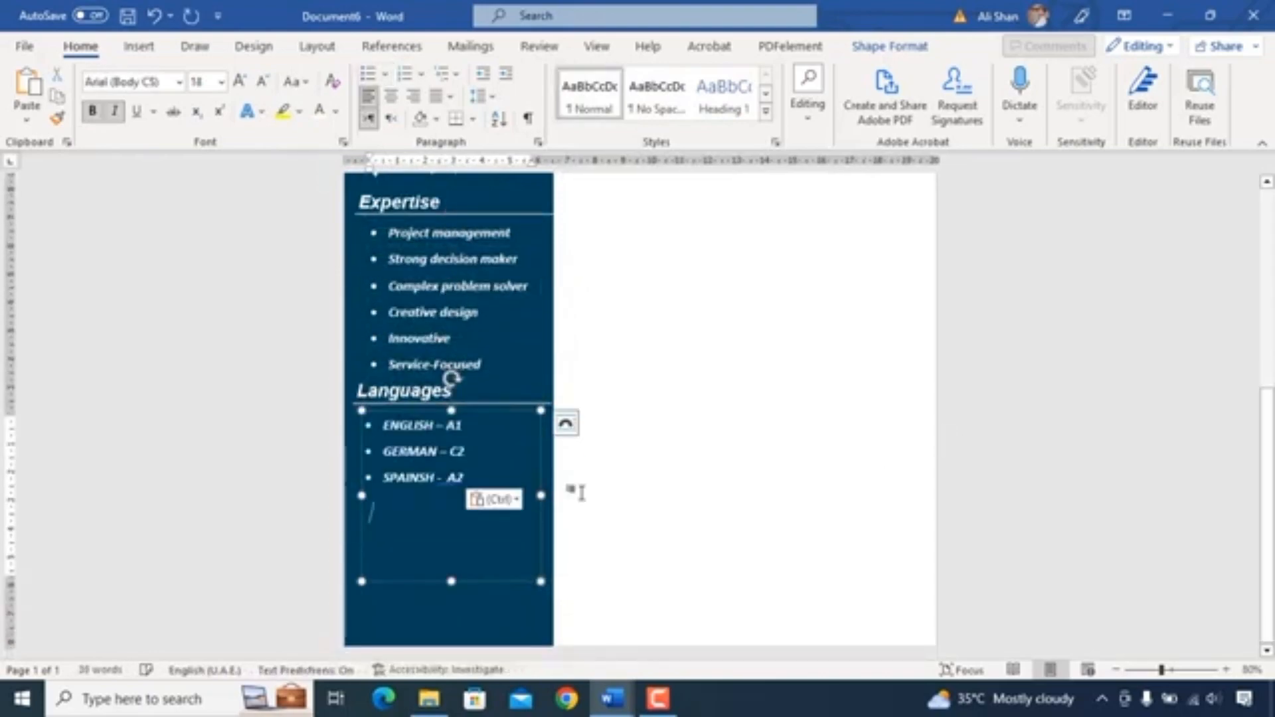
left_click_drag(451, 582, 449, 490)
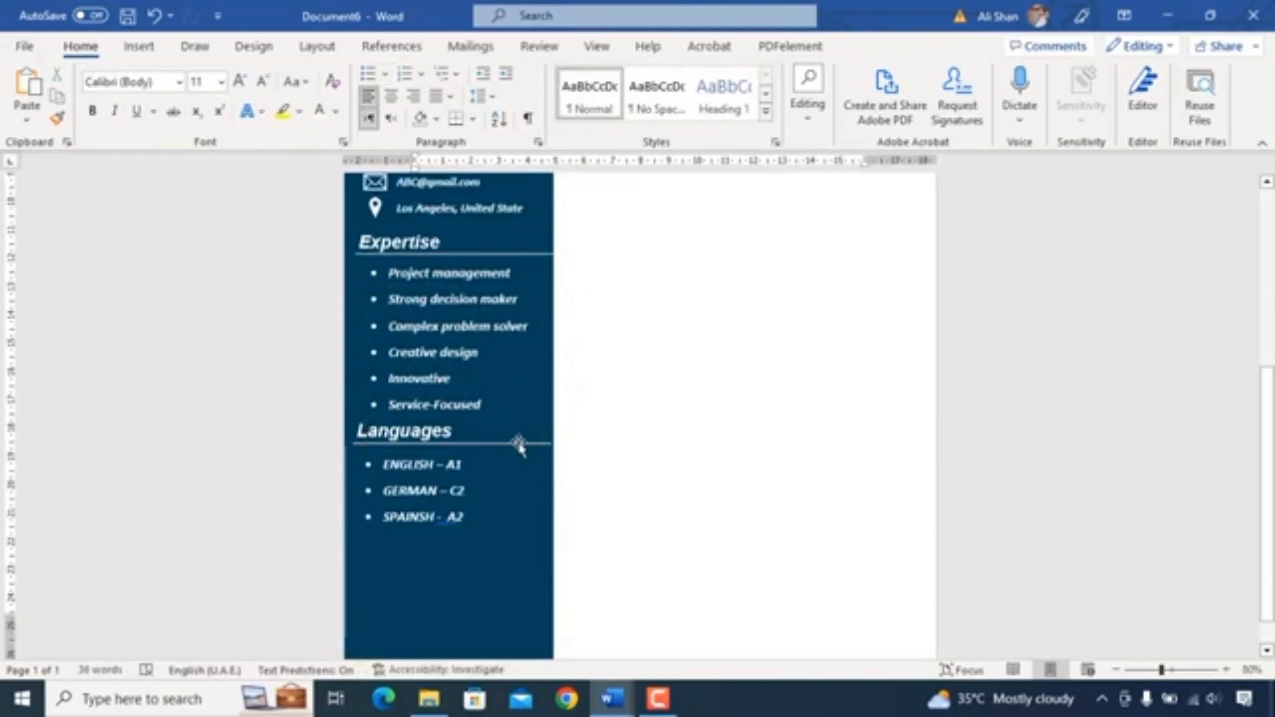
left_click(514, 445)
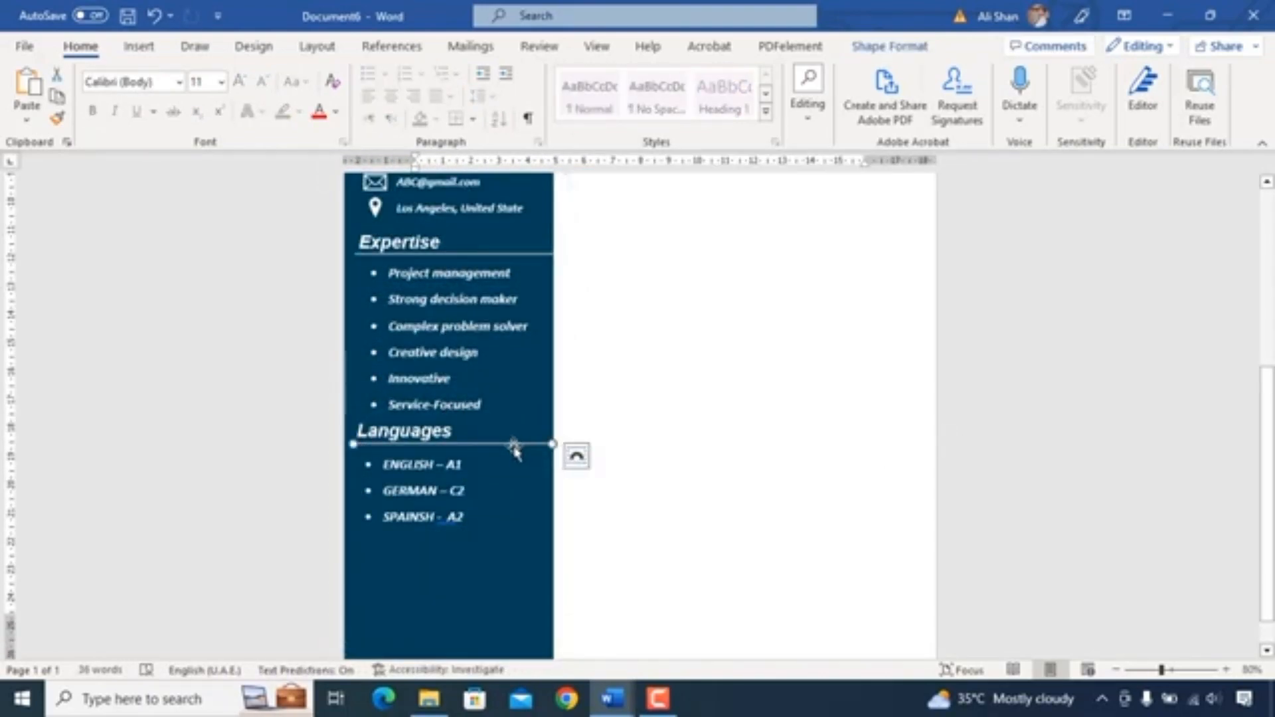
- Duplicate the Languages heading below the language list and rename it Hobbies
left_click(405, 431, "ctrl")
left_click_drag(490, 443, 490, 450, "ctrl")
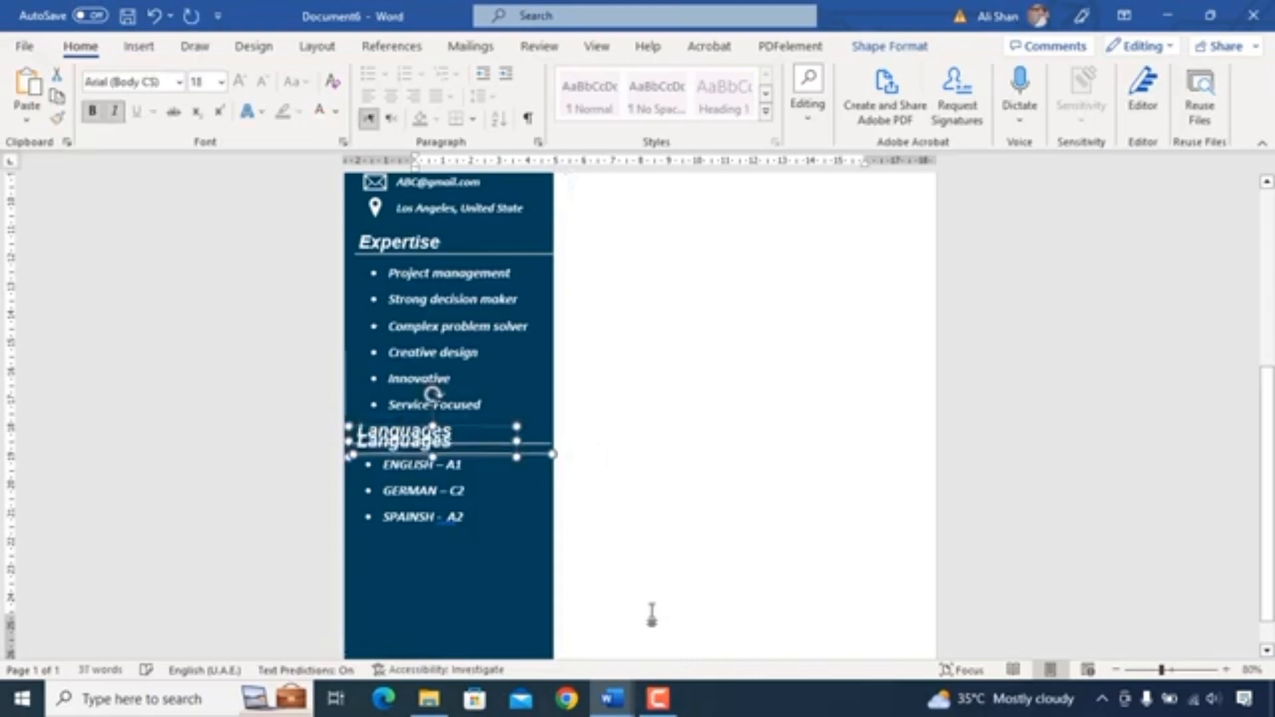
key("Down")
key("Down")
key("Down")
key("Down")
key("Down")
key("Down")
key("Down")
key("Down")
key("Down")
key("Down")
key("Down")
key("Down")
type("Ho")
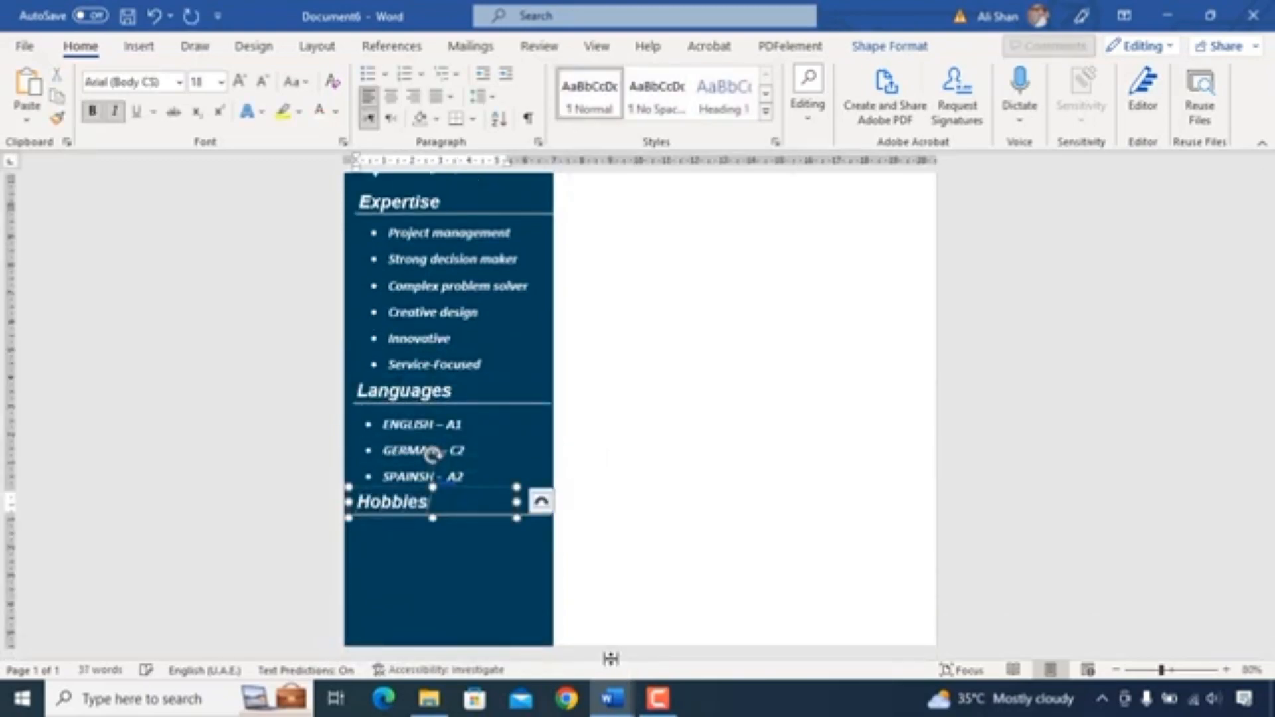
- Add a text box under the Hobbies heading with a pasted list of hobbies
left_click(491, 544)
left_click(470, 493)
left_click_drag(471, 493, 484, 603, "ctrl")
key("ctrl+v")
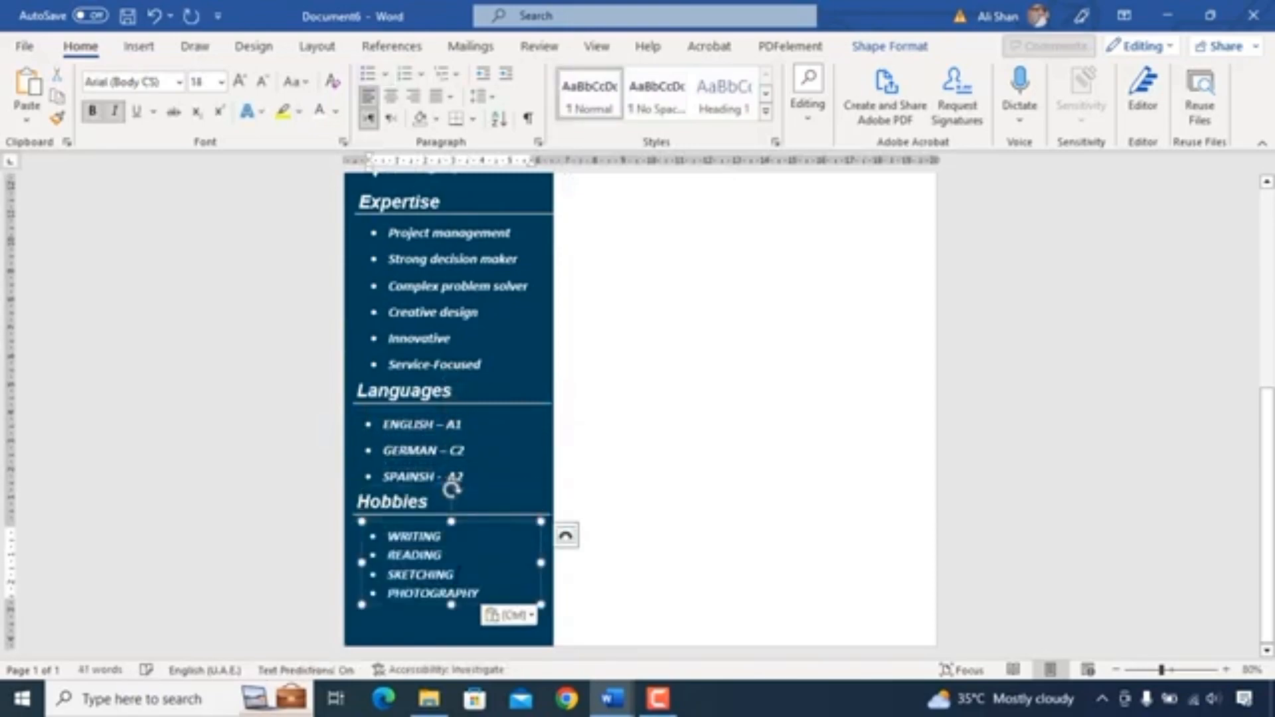
mouse_move(452, 605)
left_mouse_down()
mouse_move(450, 619)
mouse_move(451, 607)
left_mouse_up()
left_click_drag(433, 523, 429, 523)
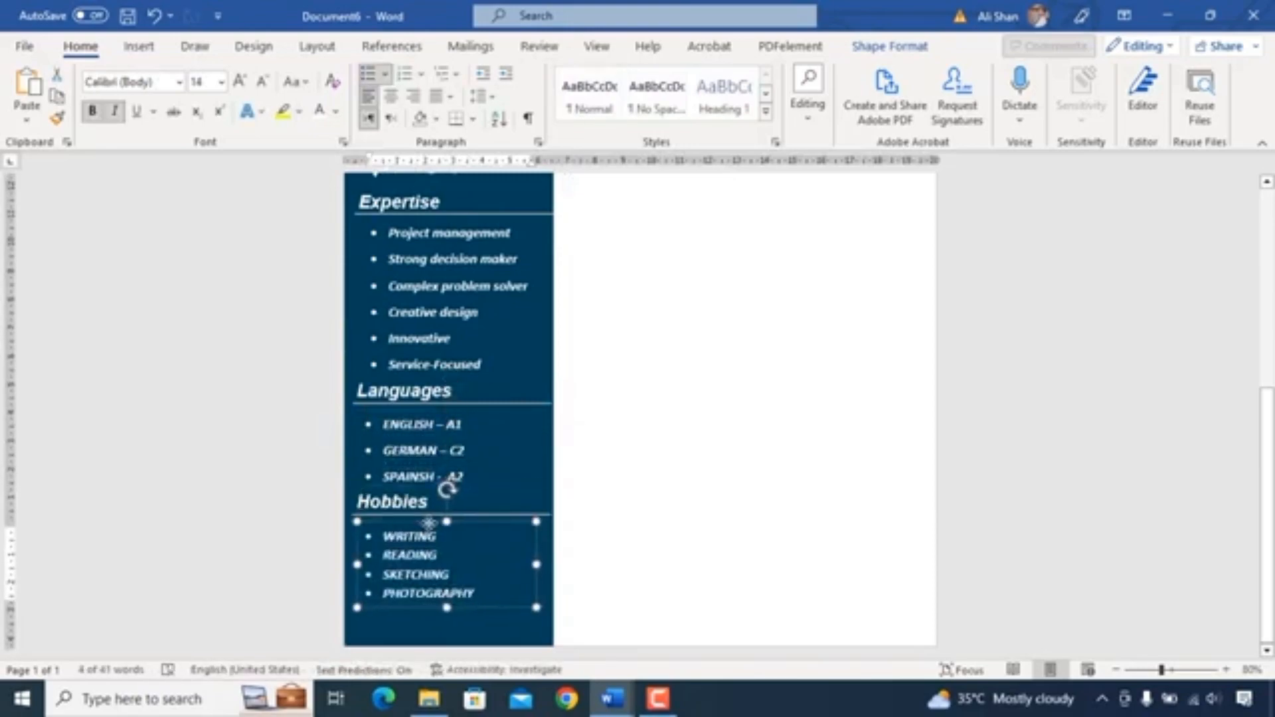
left_click(516, 536)
- Preview the whole resume page in print preview
scroll(515, 536, "up", 8)
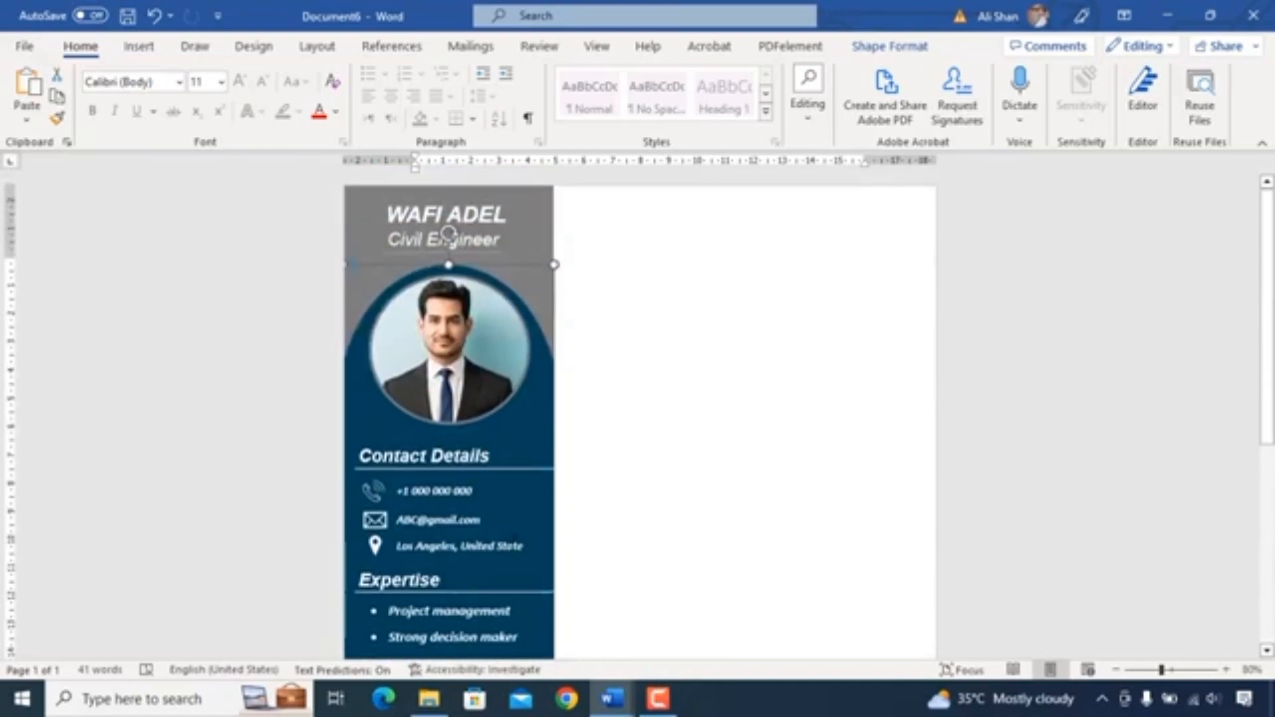
scroll(515, 512, "down", 1)
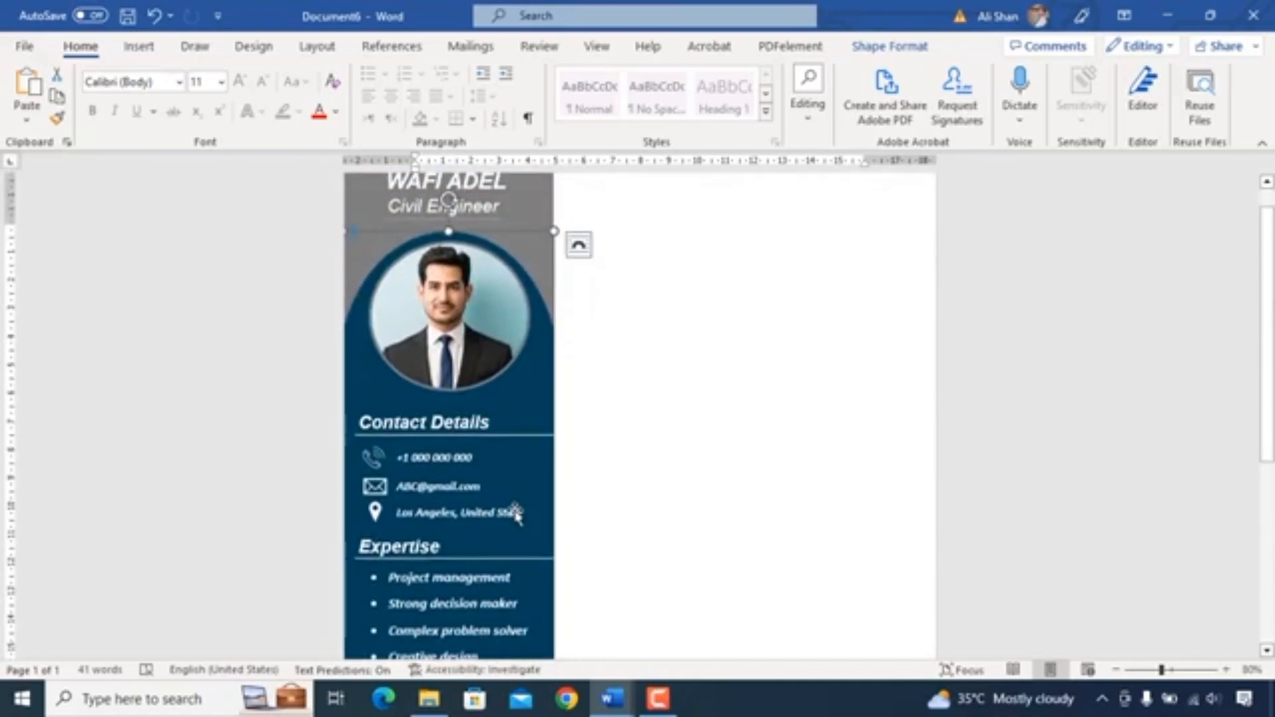
key("ctrl+p")
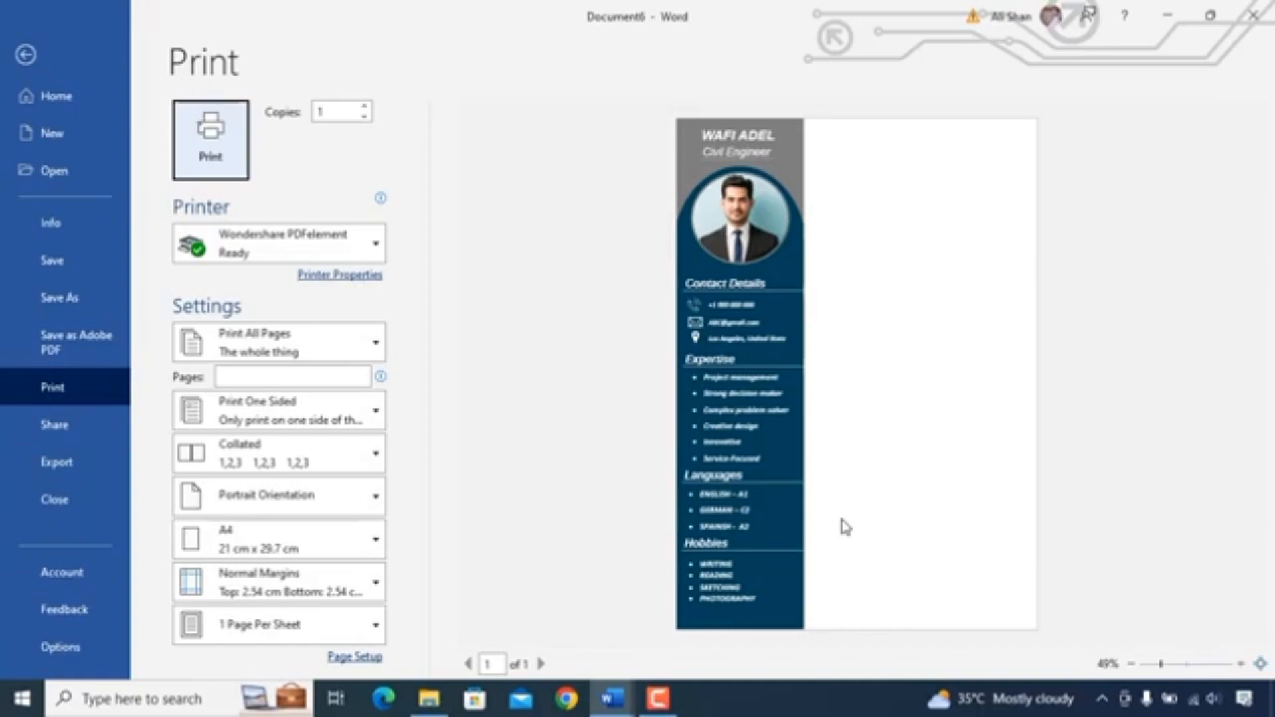
key("Escape")
- Draw a rectangle across the top of the page to the right of the sidebar
left_click(147, 55)
left_click(247, 73)
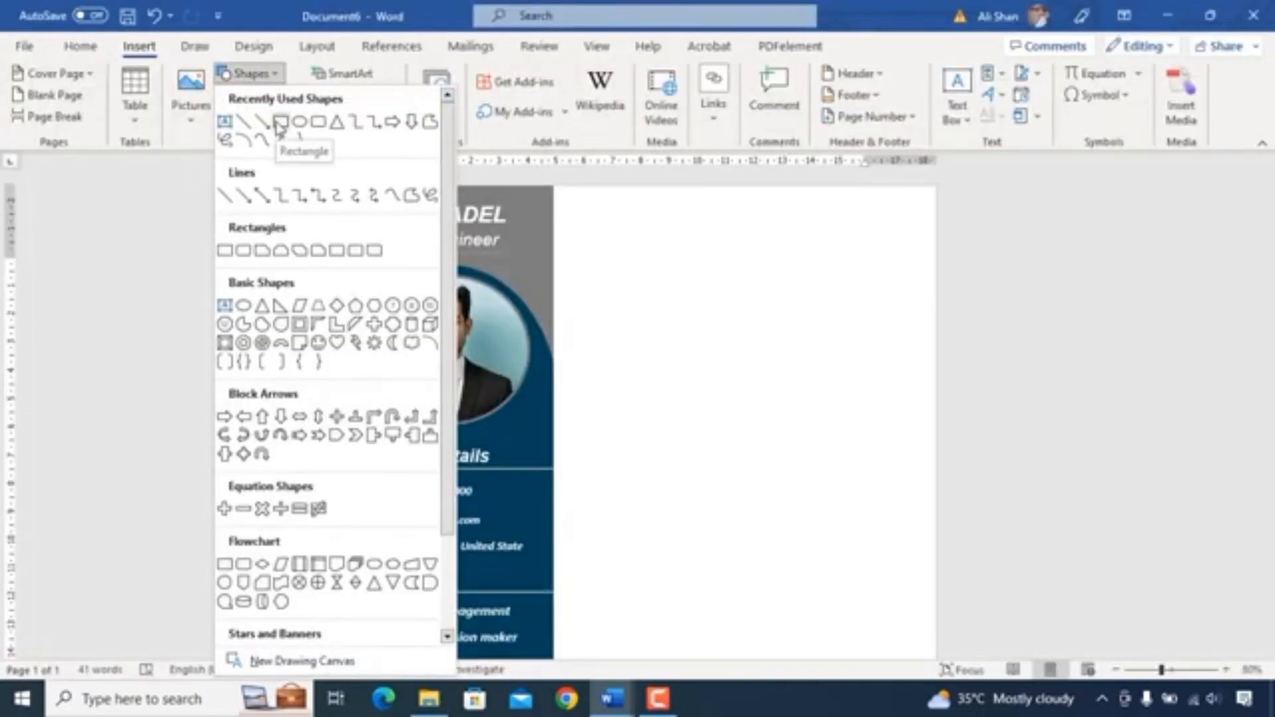
left_click(280, 122)
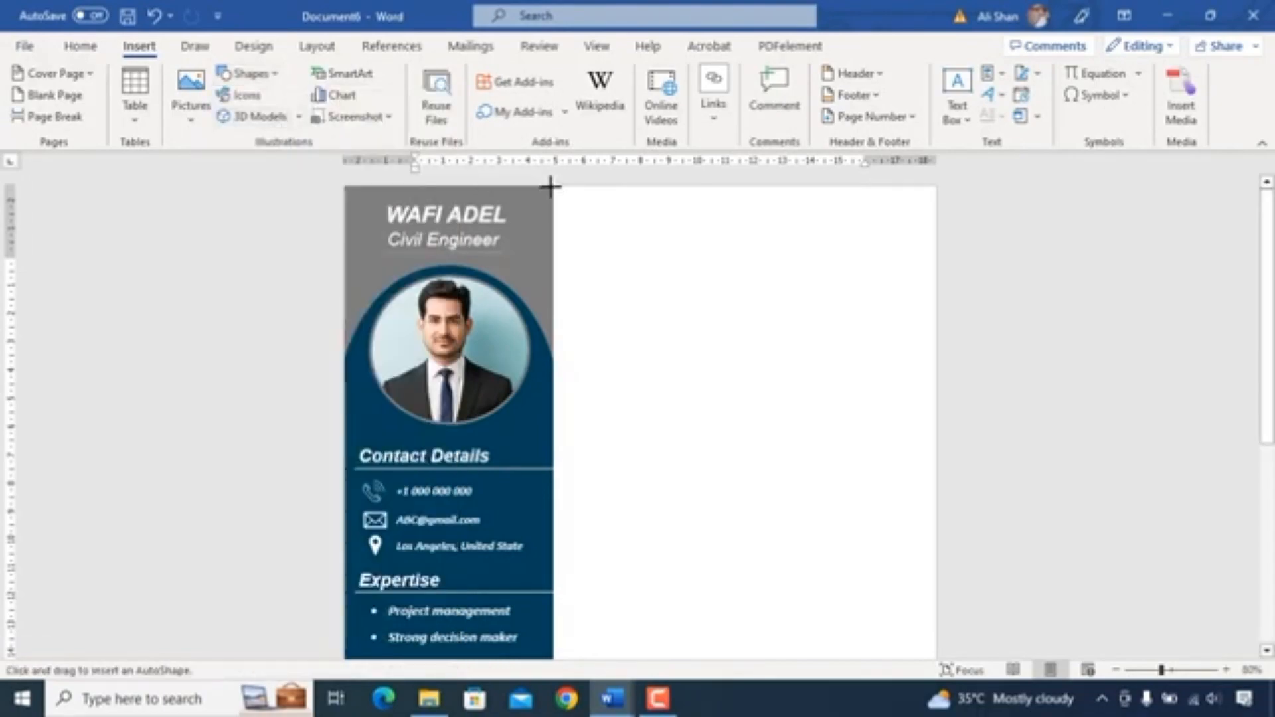
left_click_drag(531, 188, 937, 295)
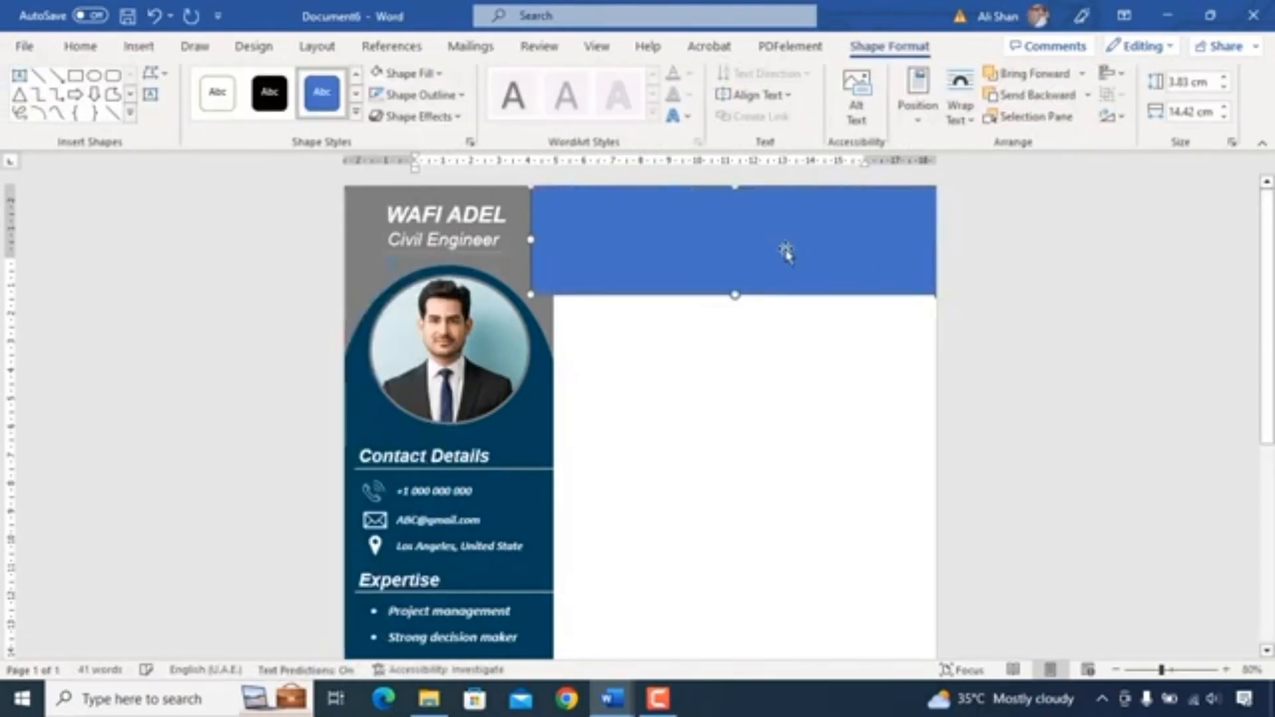
- Send the top rectangle to the back and fill it with the custom dark blue #00405A
right_click(739, 225)
left_click(807, 441)
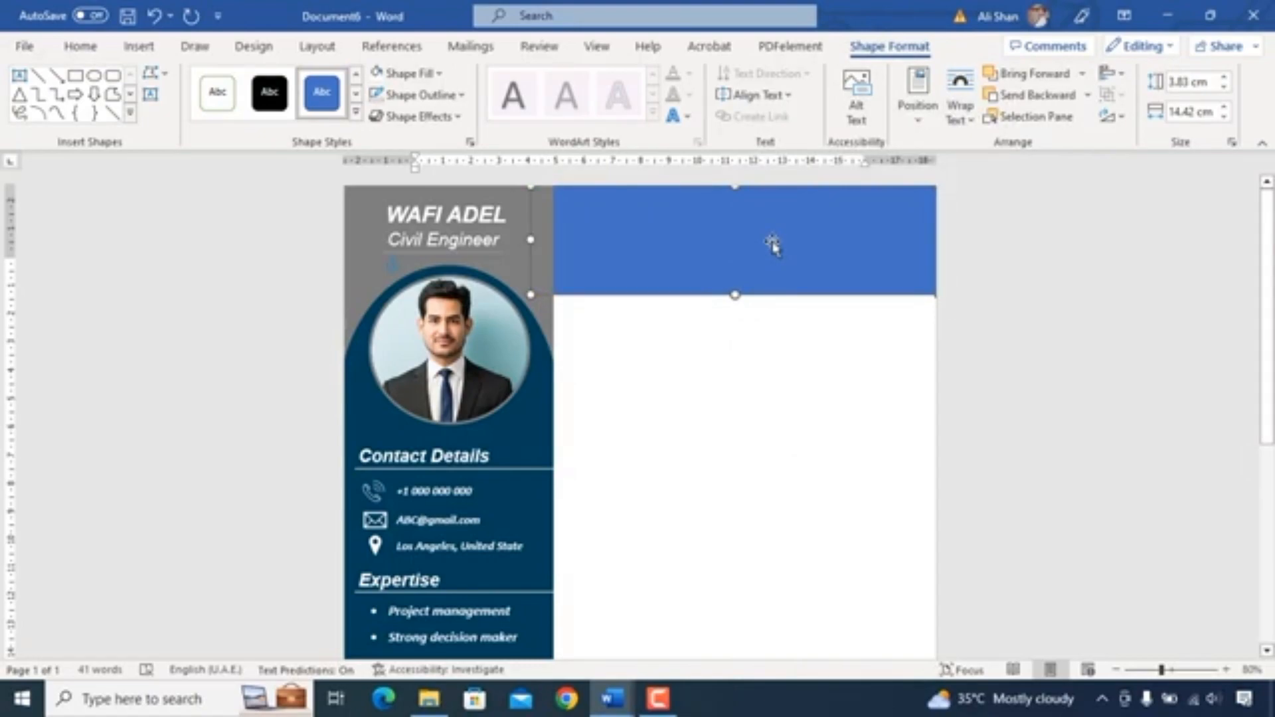
left_click(409, 73)
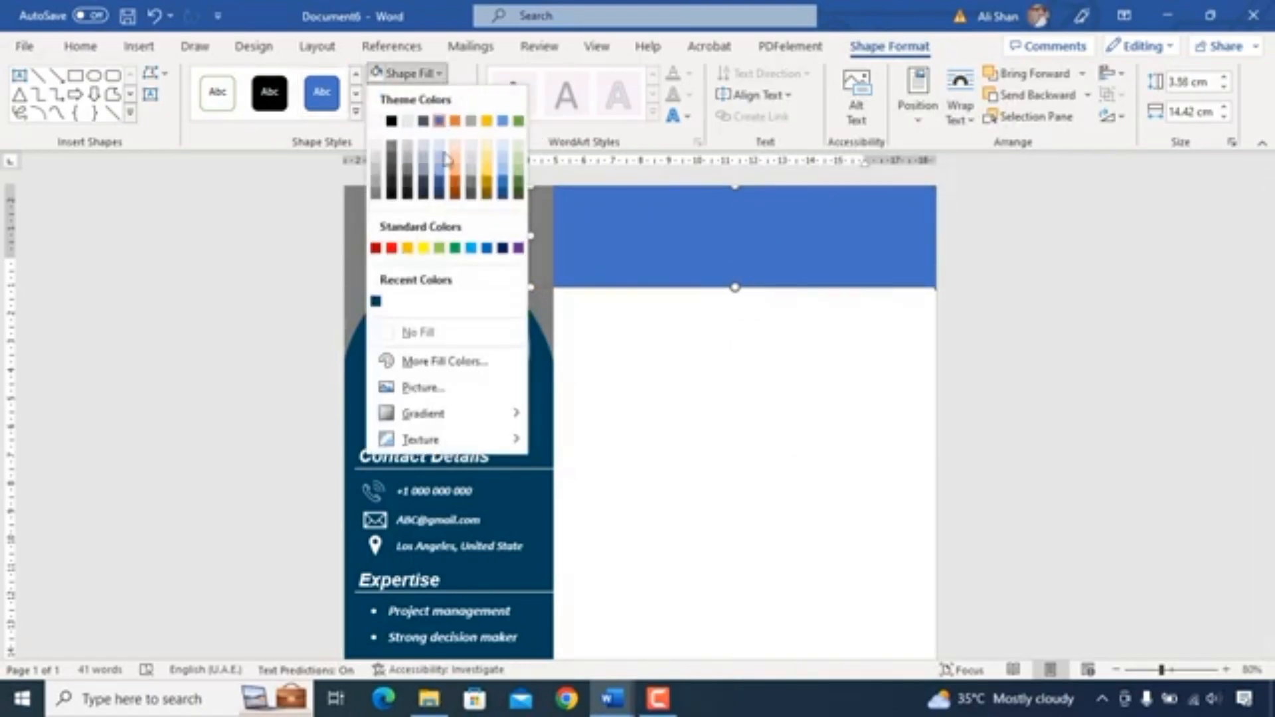
left_click(441, 361)
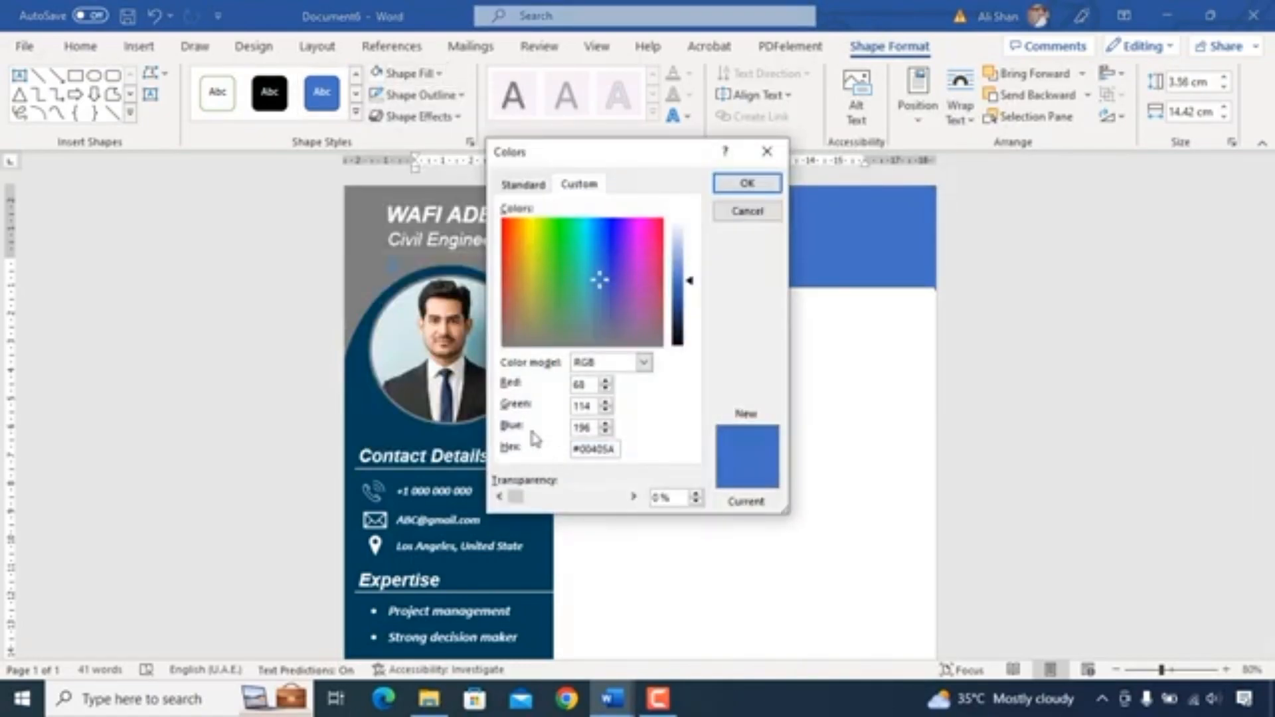
left_click(747, 184)
left_click(729, 366)
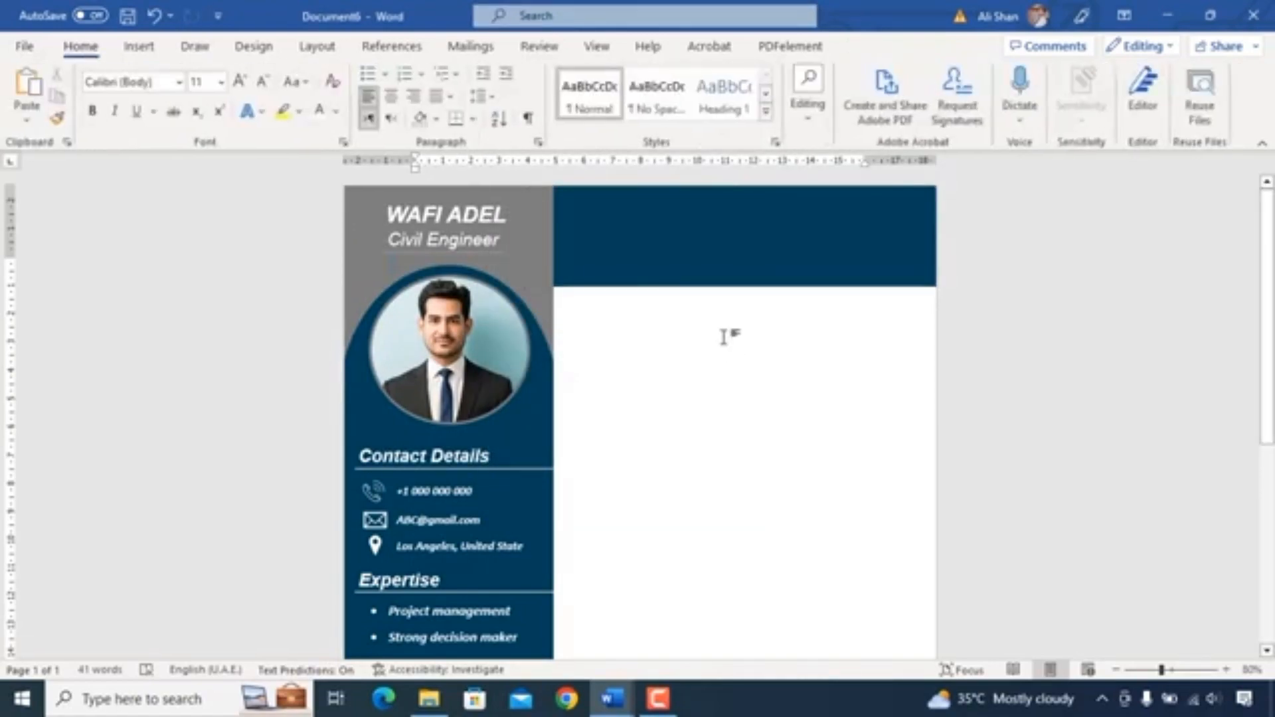
- Copy the phone number text box into the top banner and stretch it to fill the banner
left_click(435, 491)
left_click_drag(498, 508, 666, 220)
left_click(717, 223)
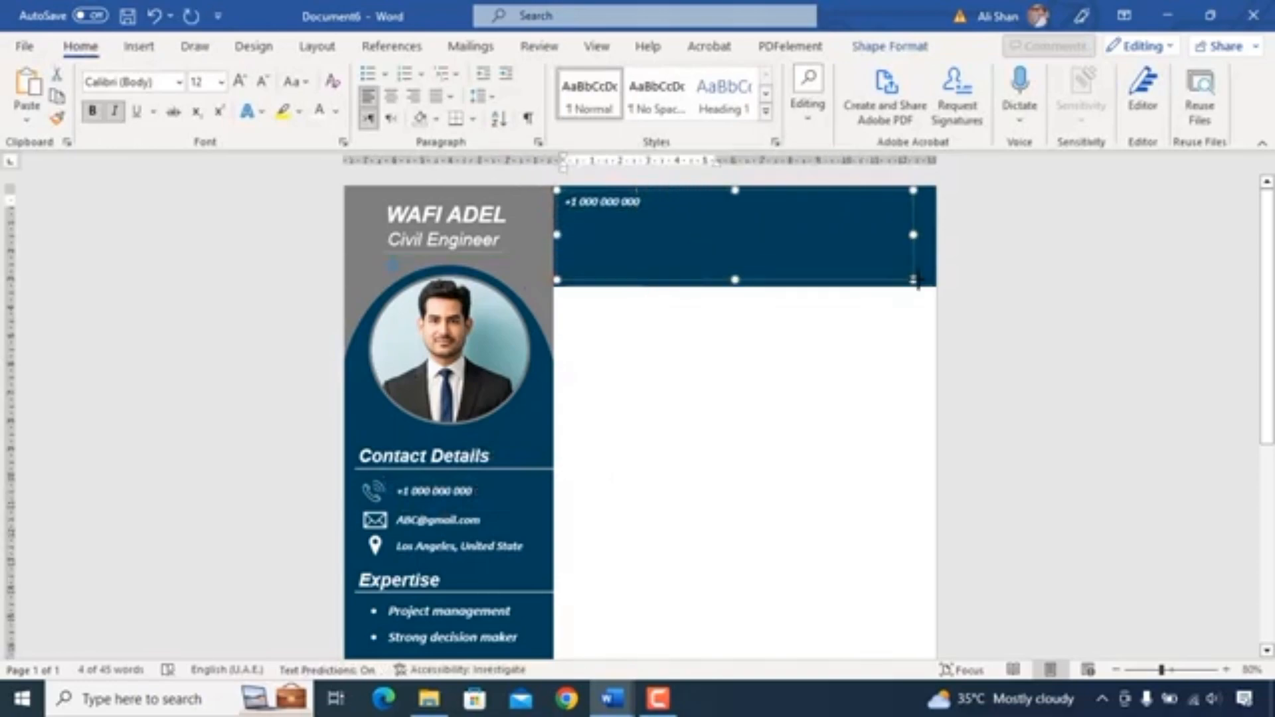
left_click_drag(928, 280, 926, 281)
- Replace the banner text box's content with a pasted profile summary paragraph
left_click(707, 257)
key("ctrl+a")
key("BackSpace")
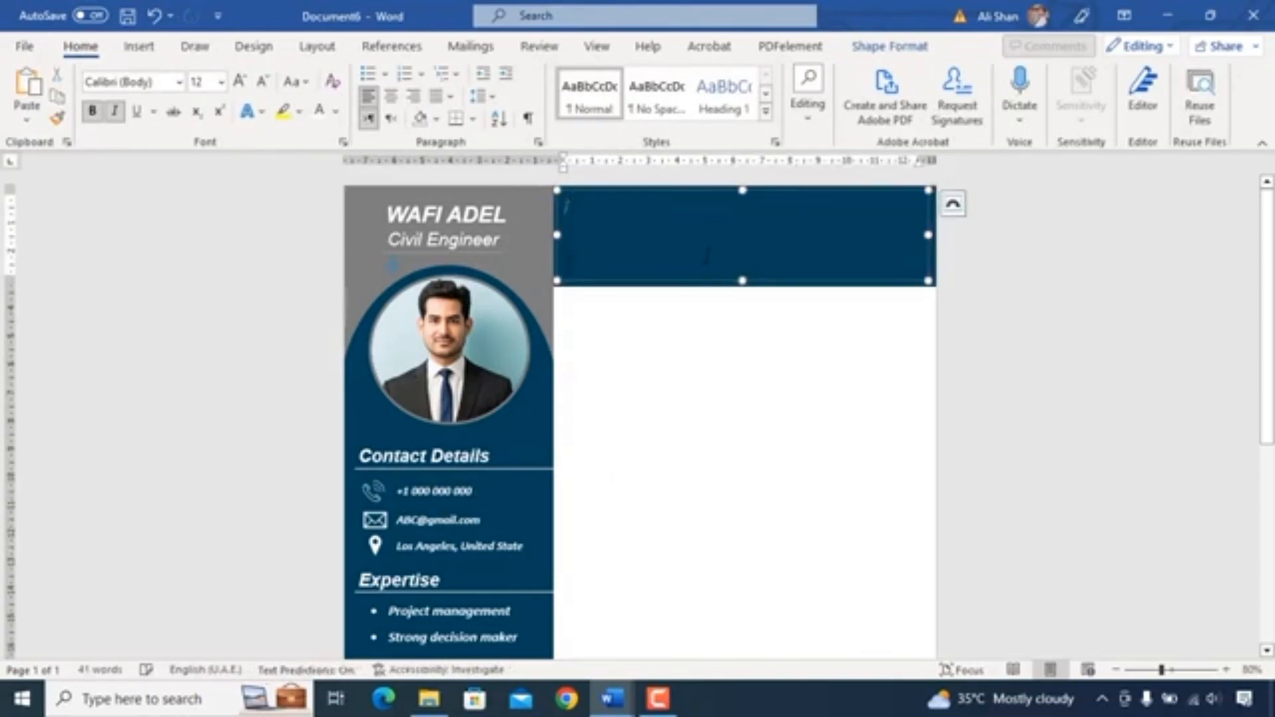
key("ctrl+v")
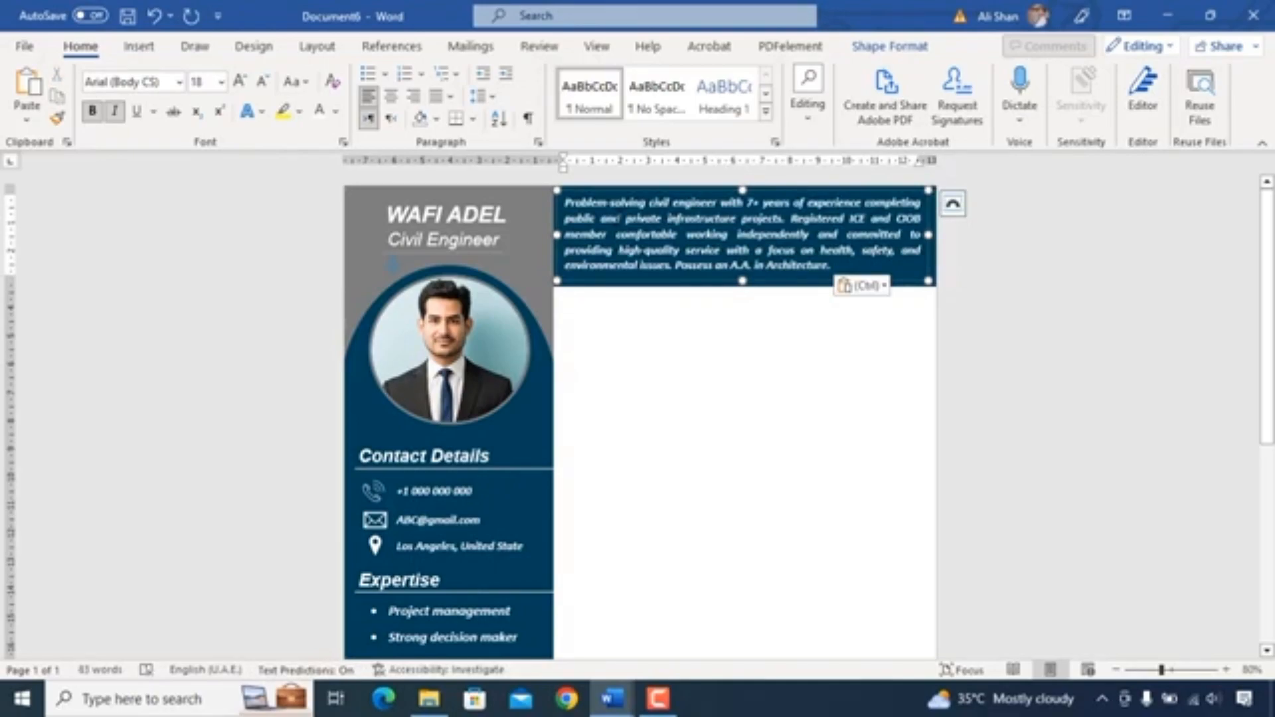
left_click(632, 470)
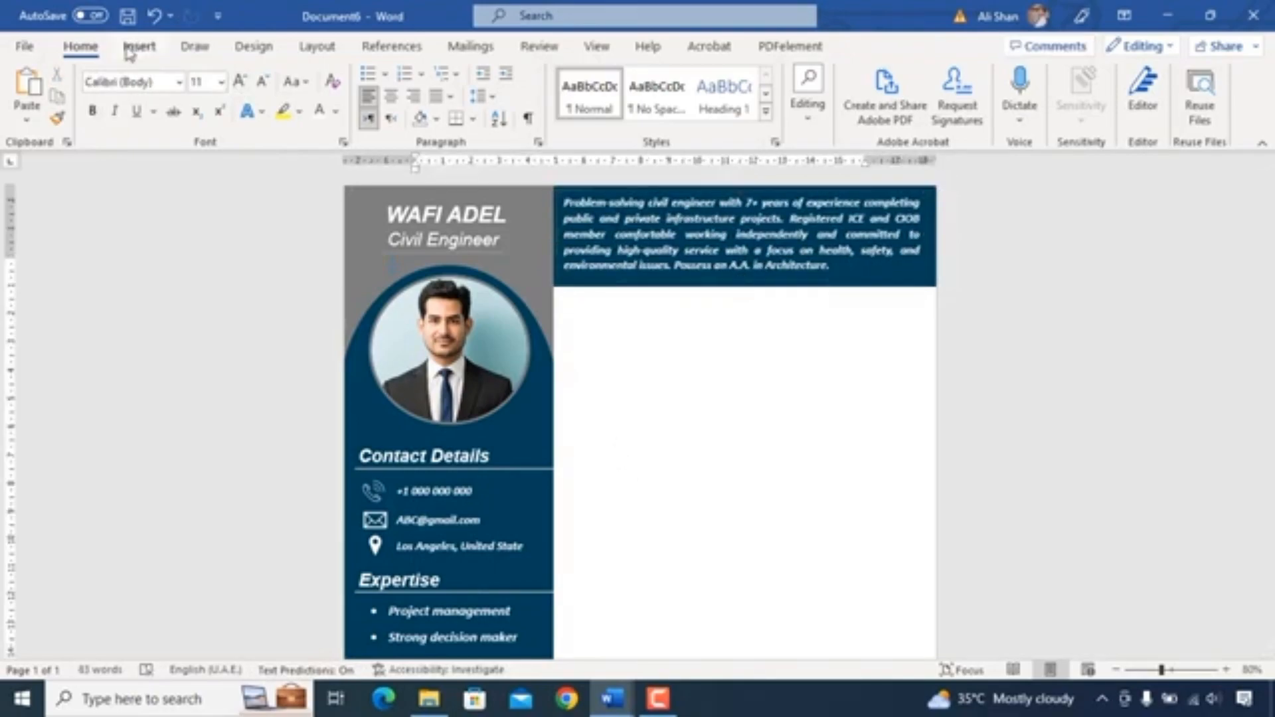
- Draw a small rectangle about 1.06 cm by 4.78 cm just below the banner beside the sidebar
left_click(138, 46)
left_click(250, 73)
left_click(282, 121)
left_click_drag(552, 301, 686, 330)
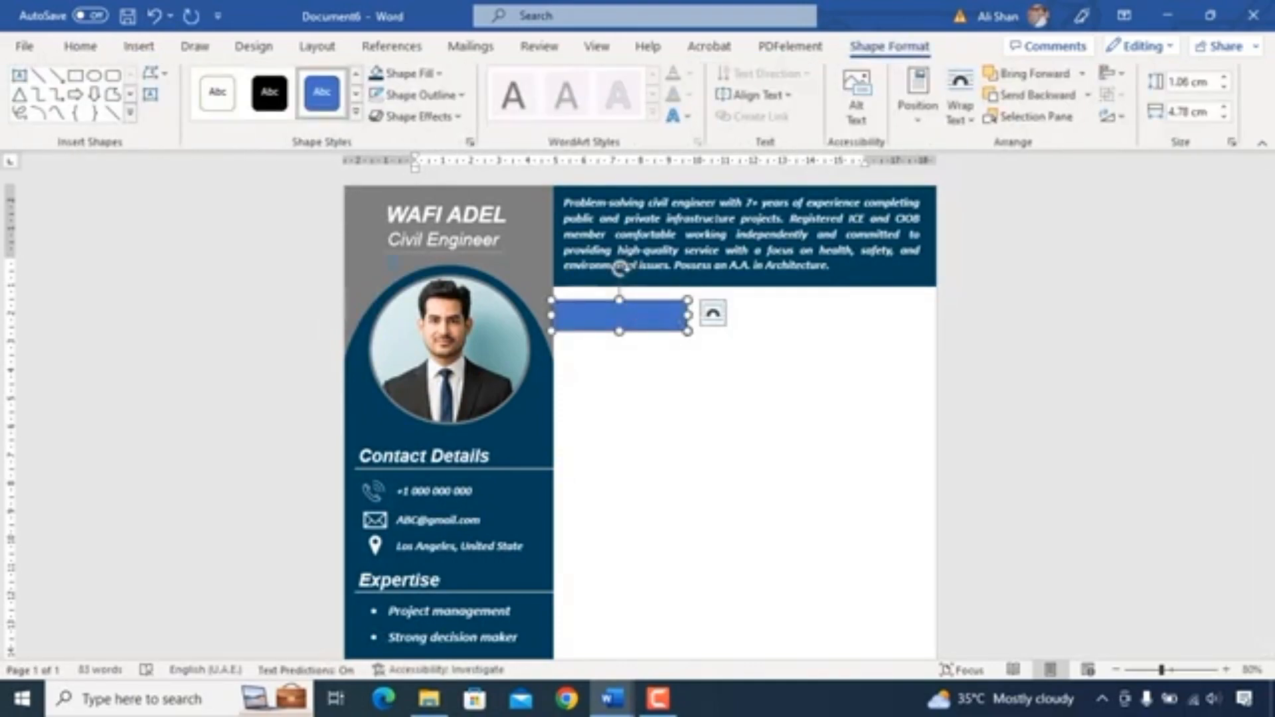
- Remove the small rectangle's outline and fill it grey
right_click(605, 324)
left_click(663, 415)
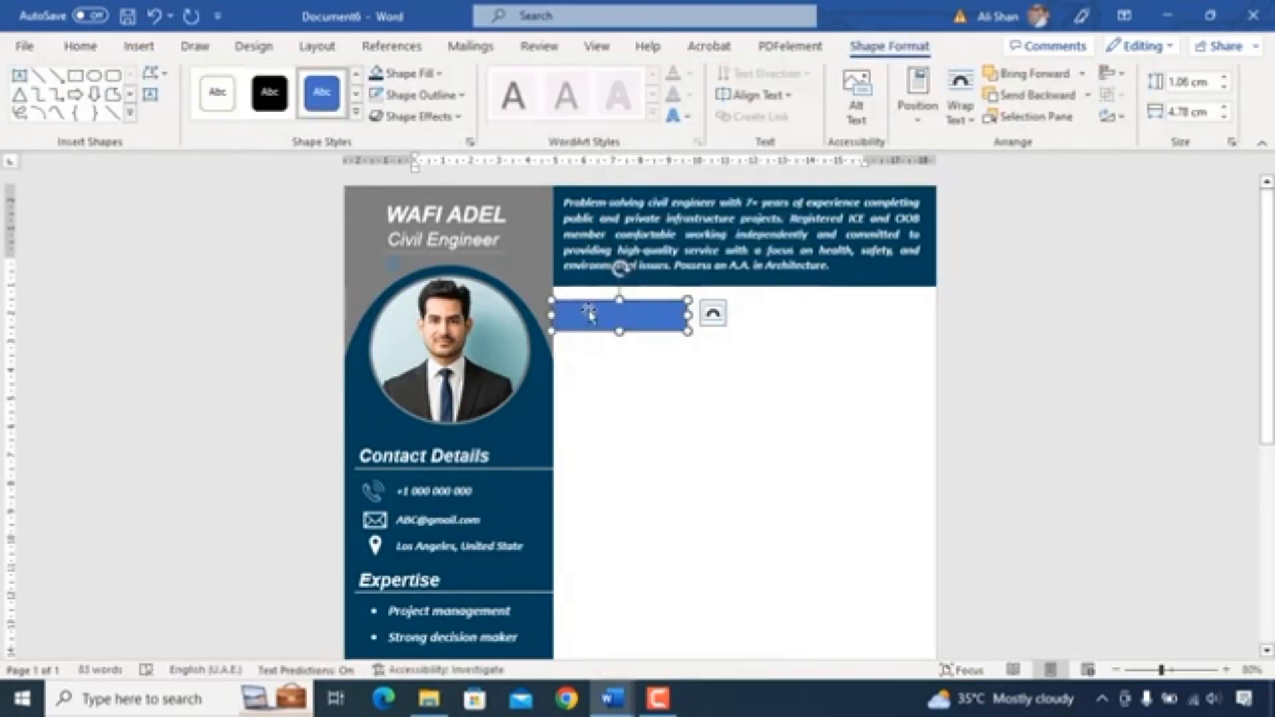
left_click(422, 95)
left_click(401, 348)
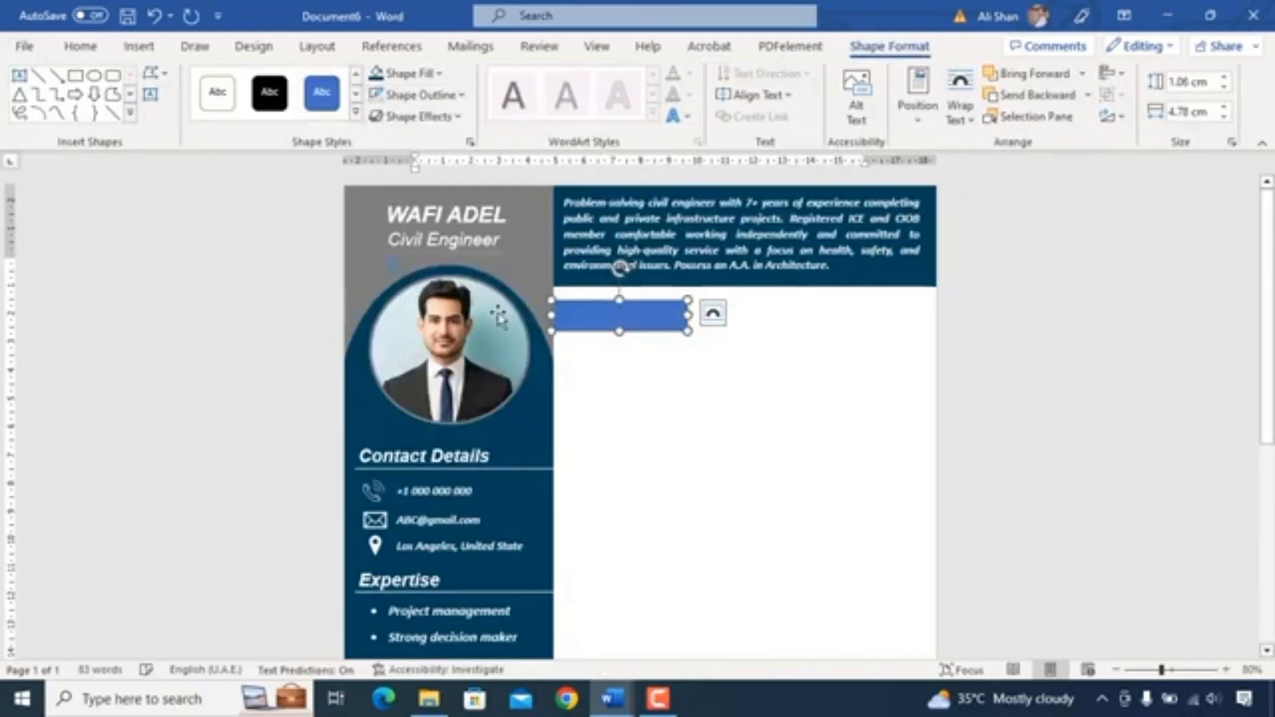
left_click(436, 74)
left_click(380, 200)
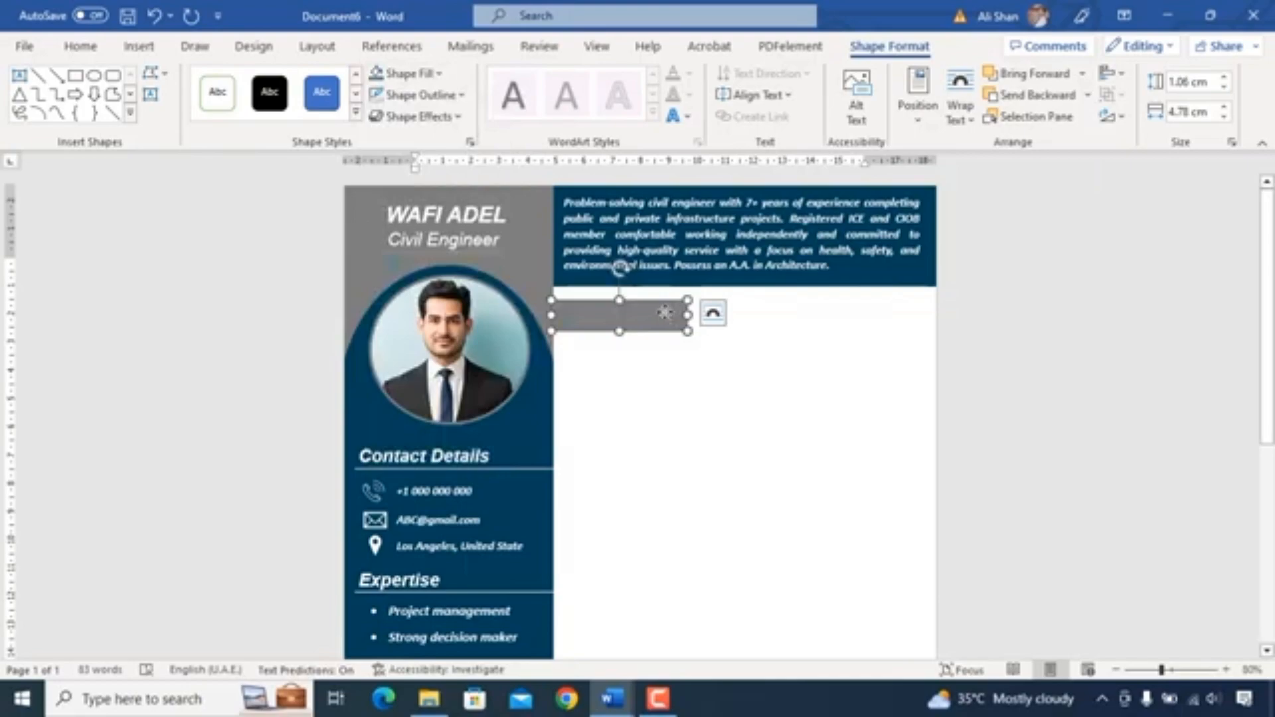
- Edit the small rectangle's points to slant its right end
right_click(664, 312)
left_click(701, 357)
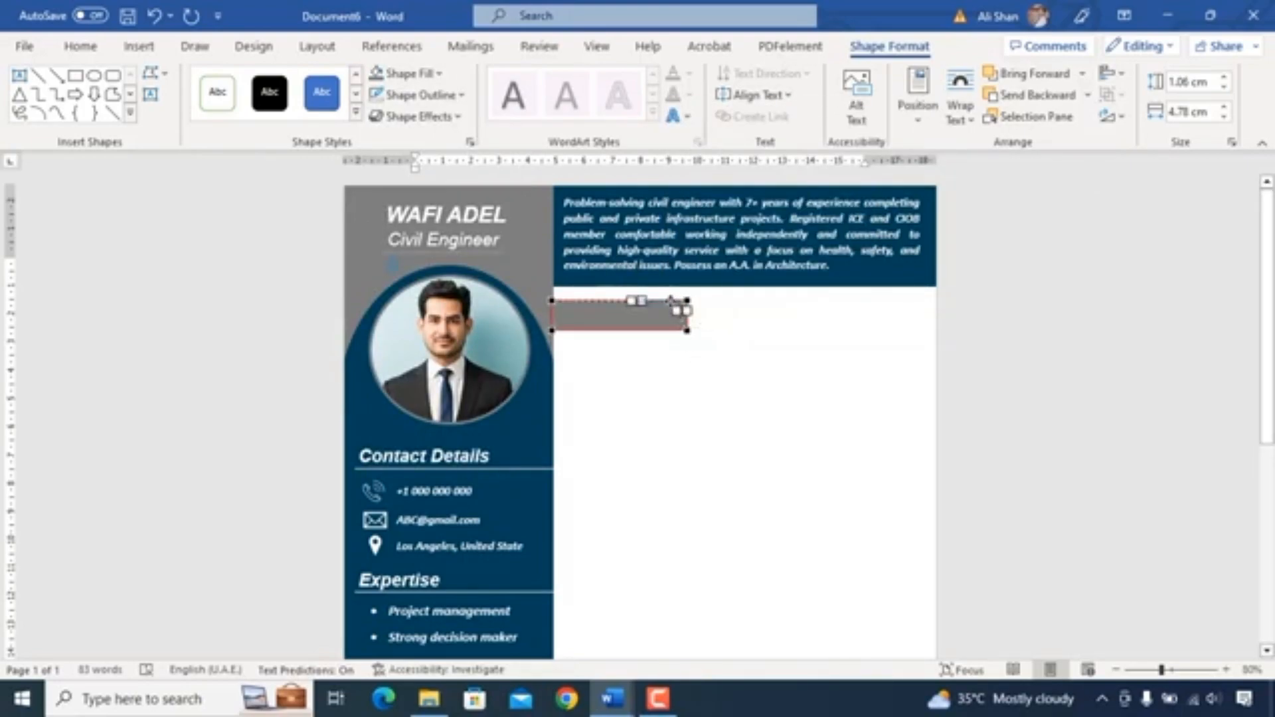
left_click(696, 352)
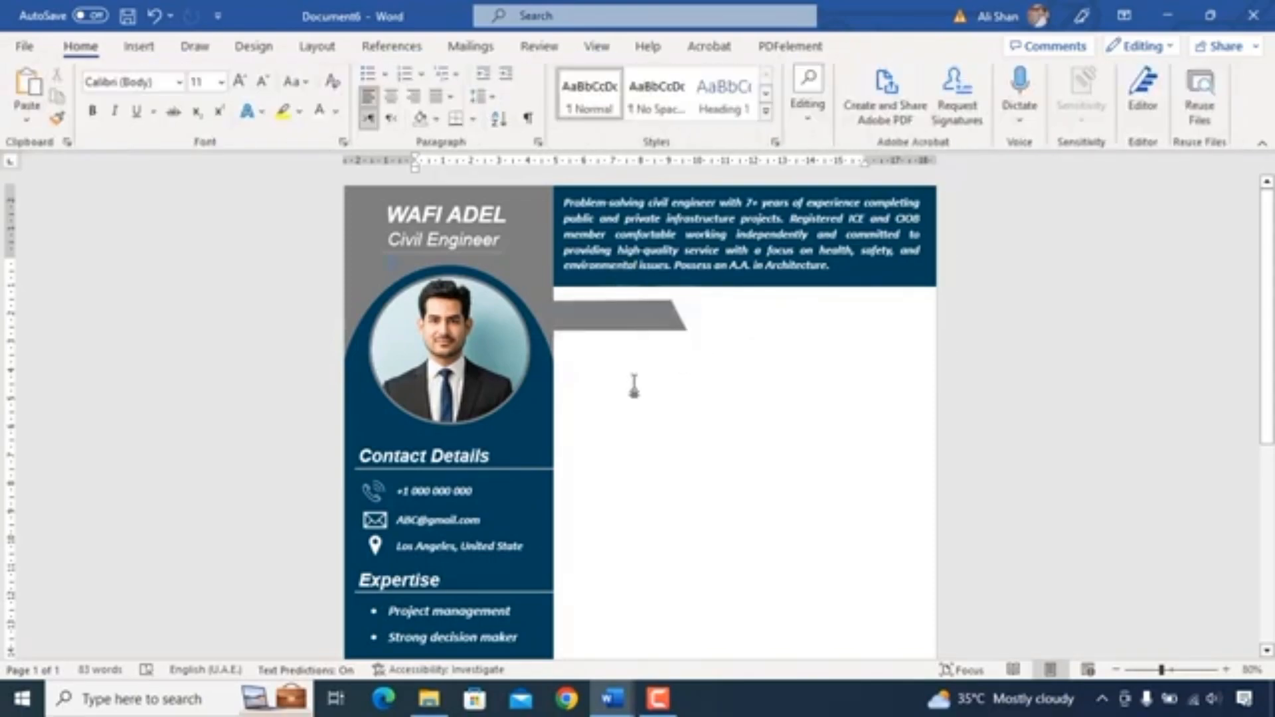
left_click(475, 236)
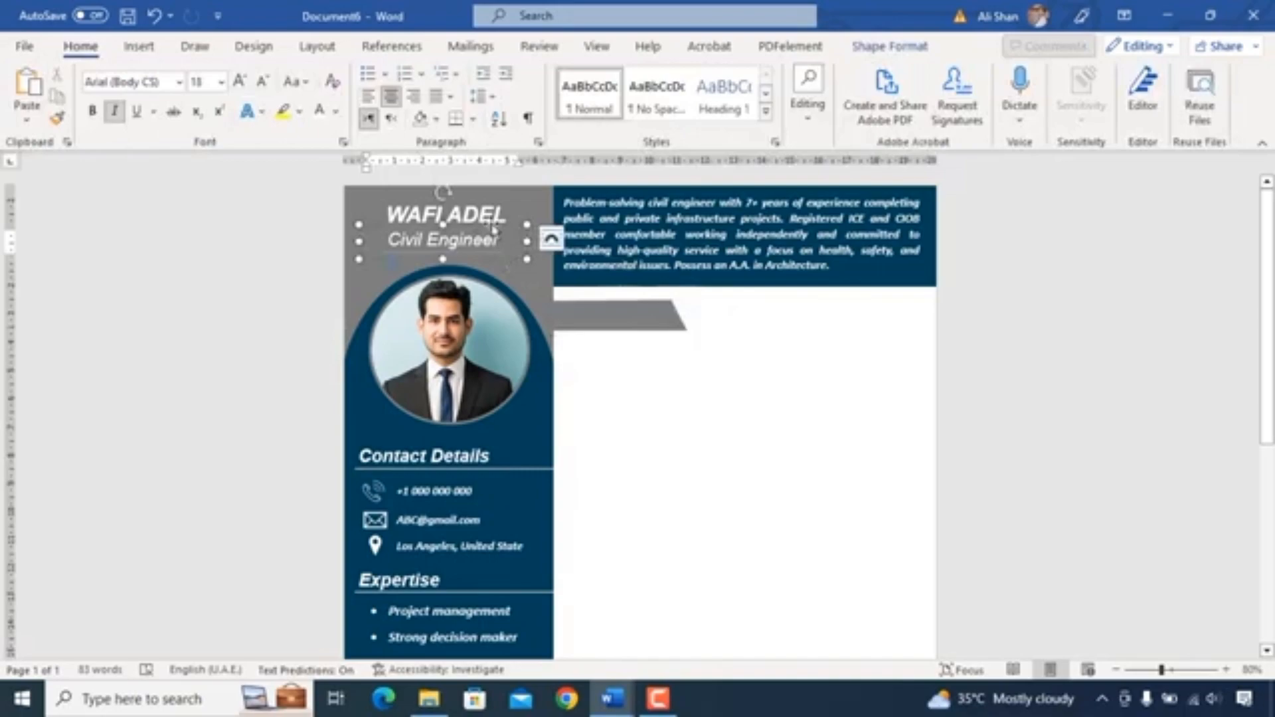
- Place a white bold italic Experience heading text box over the grey slanted shape and nudge it into alignment
left_click_drag(480, 228, 650, 304)
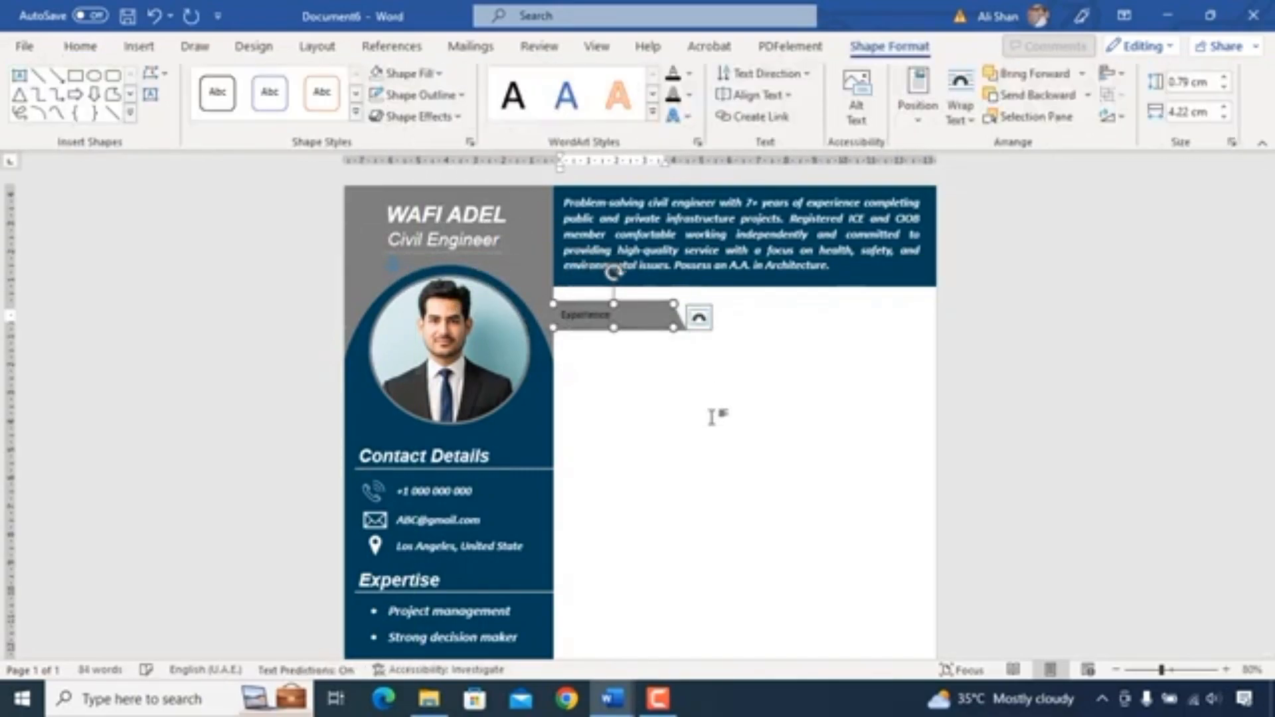
left_click(78, 45)
left_click(221, 82)
left_click(199, 258)
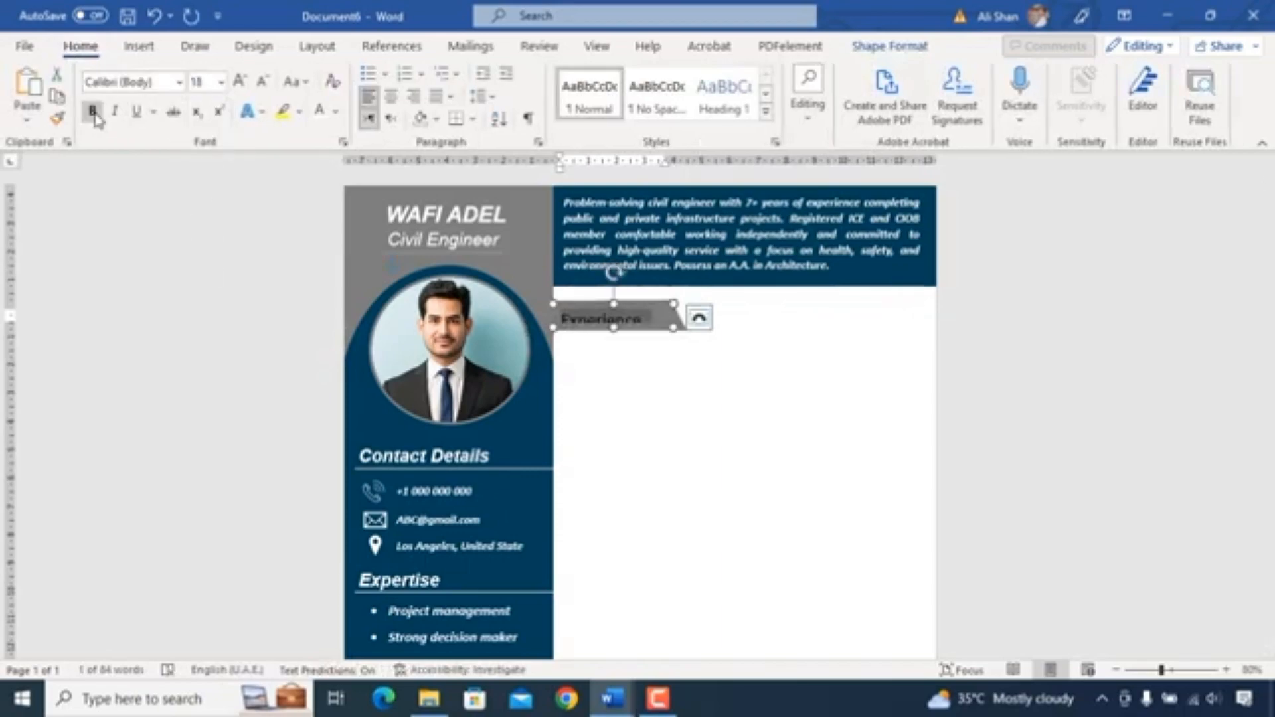
left_click(322, 114)
left_click_drag(613, 327, 613, 338)
left_click_drag(632, 304, 635, 298)
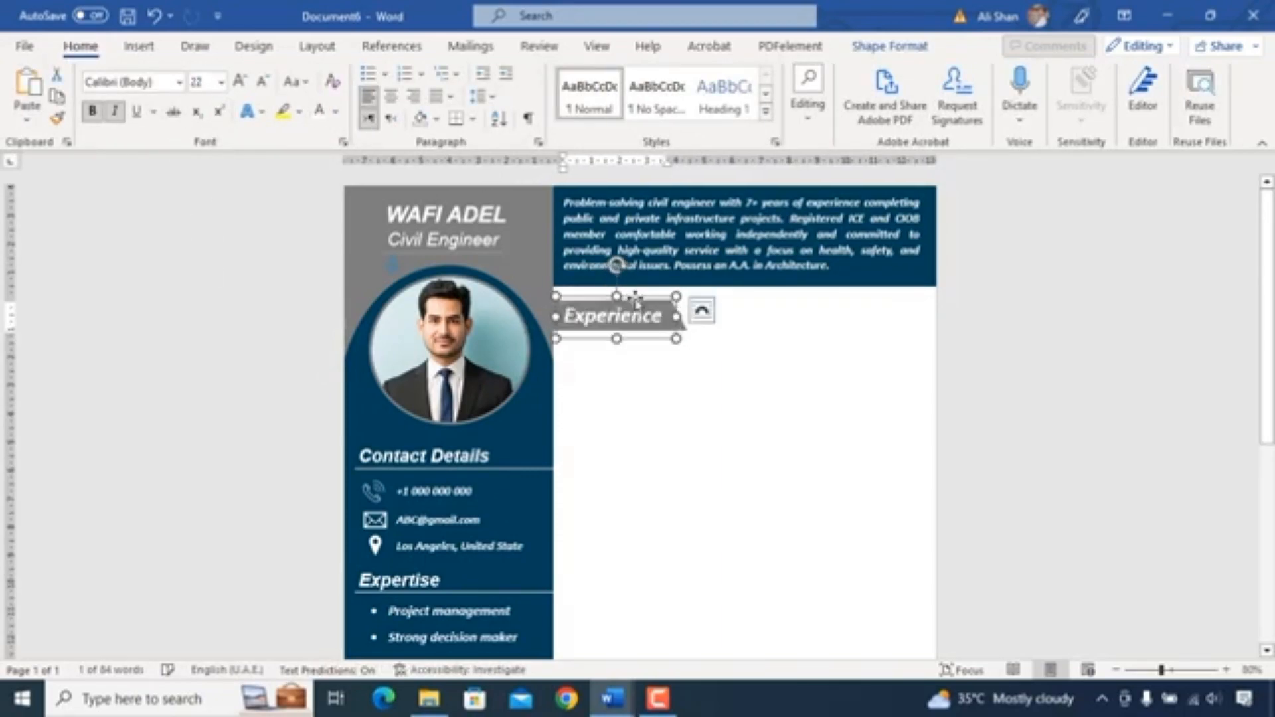
key("Left")
key("Left")
key("Up")
left_click(672, 371)
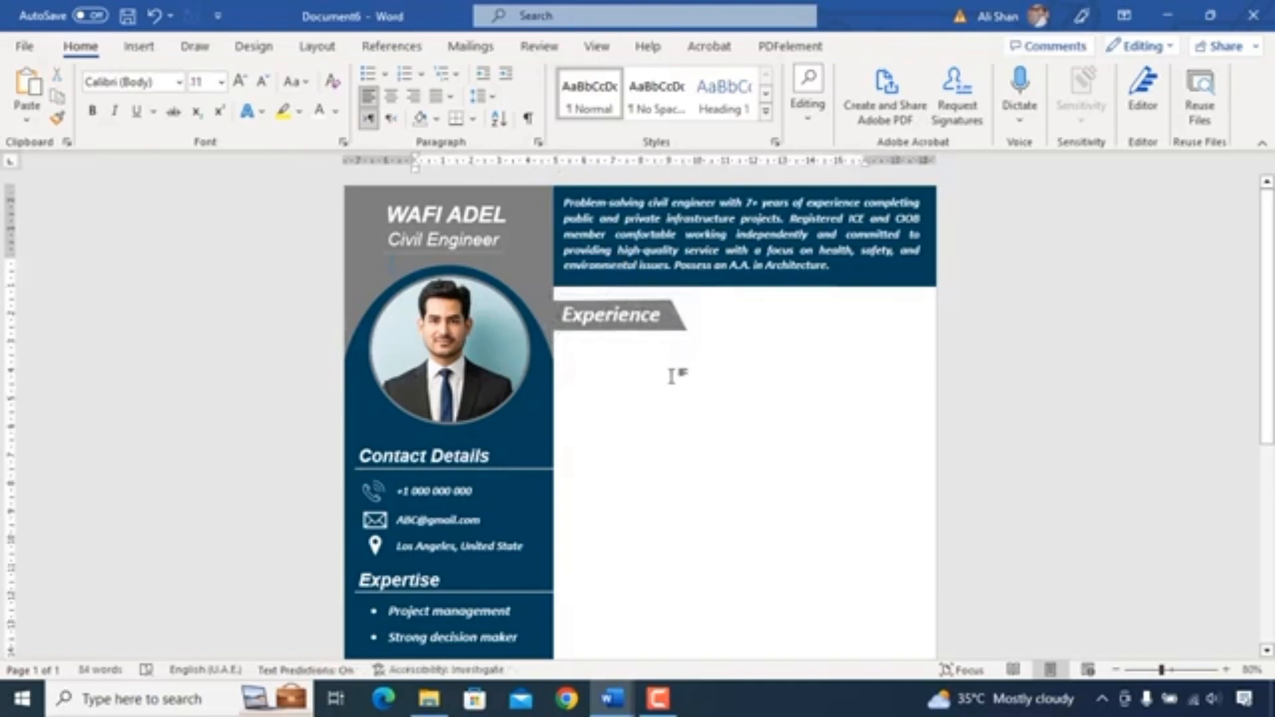
- Copy the summary text box below the Experience heading, set its text colour to Automatic, and paste the experience details into it
left_click(741, 250)
left_click_drag(770, 279, 727, 668)
left_click(712, 501)
key("ctrl+a")
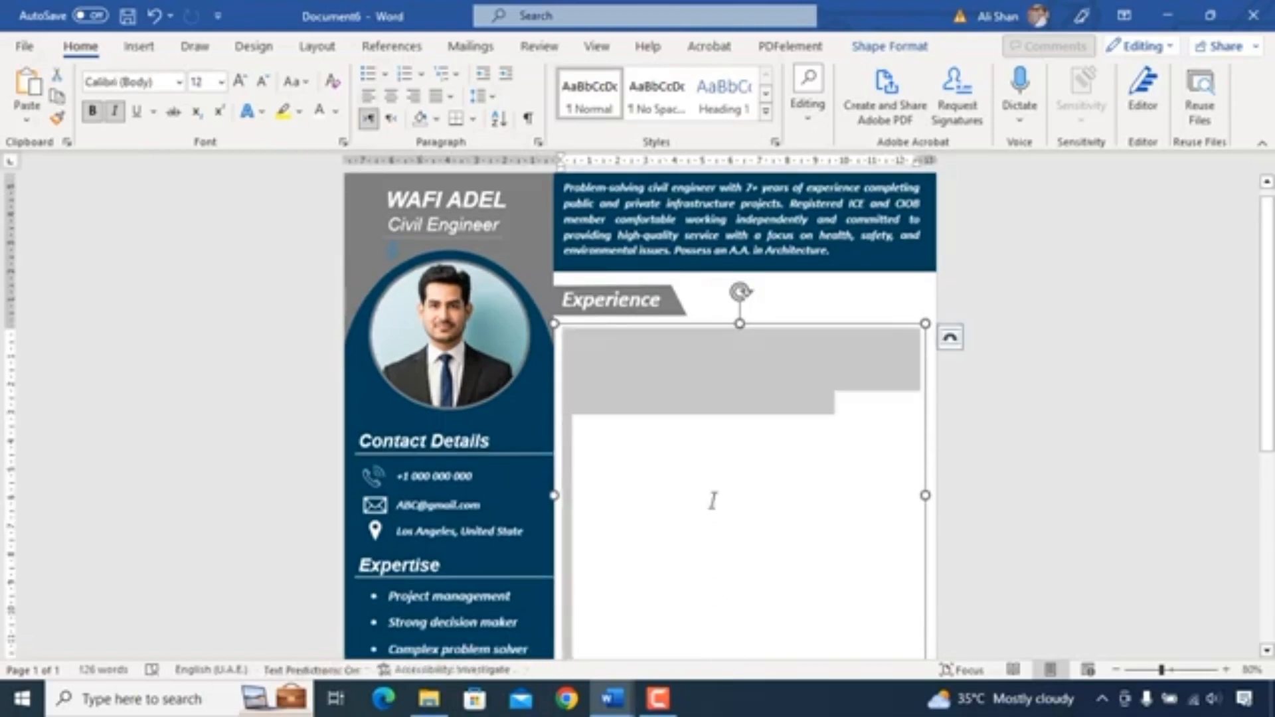
left_click(337, 112)
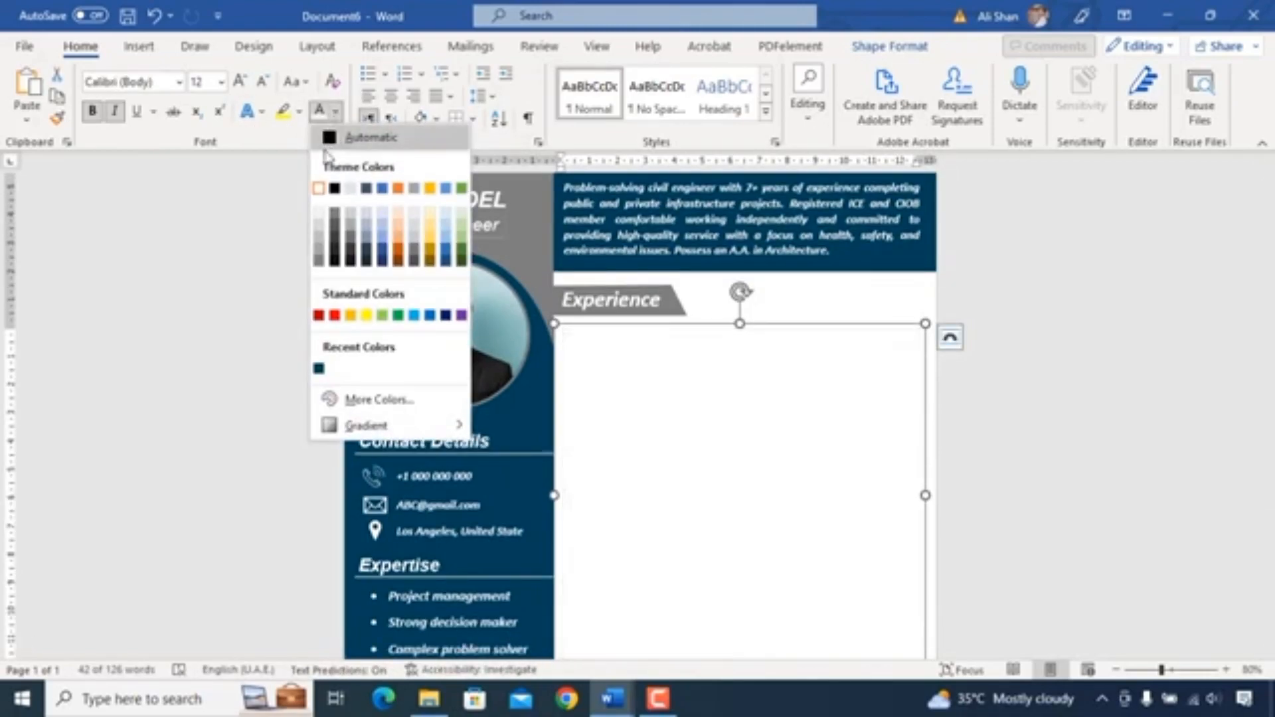
left_click(332, 137)
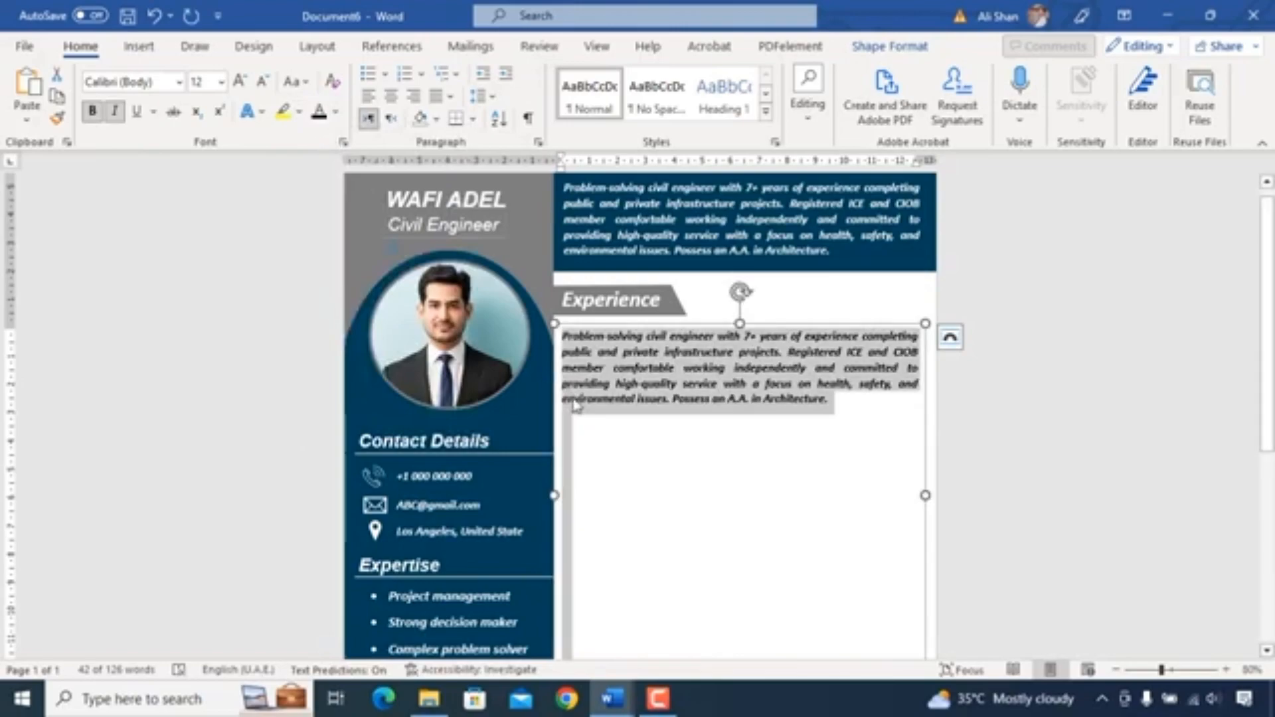
key("BackSpace")
key("ctrl+v")
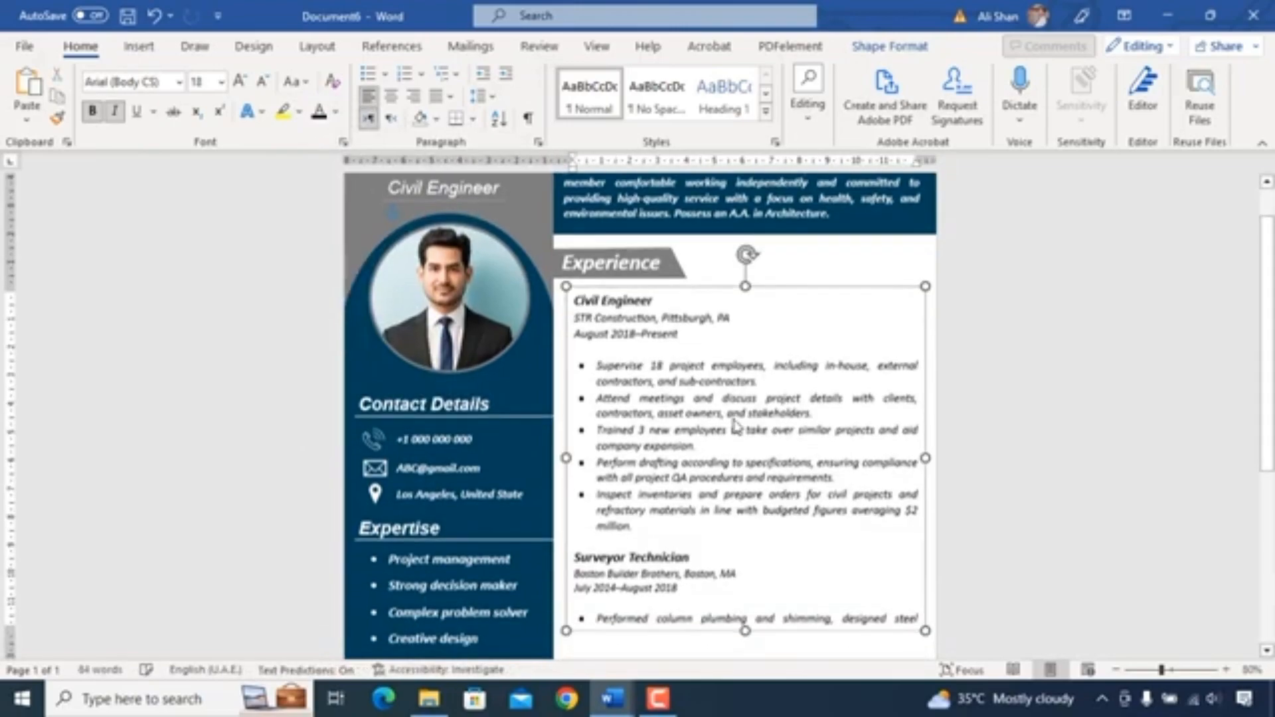
- Stretch the experience text box downward so all the job entries fit
scroll(733, 425, "down", 5)
left_click_drag(746, 394, 762, 525)
scroll(752, 376, "up", 5)
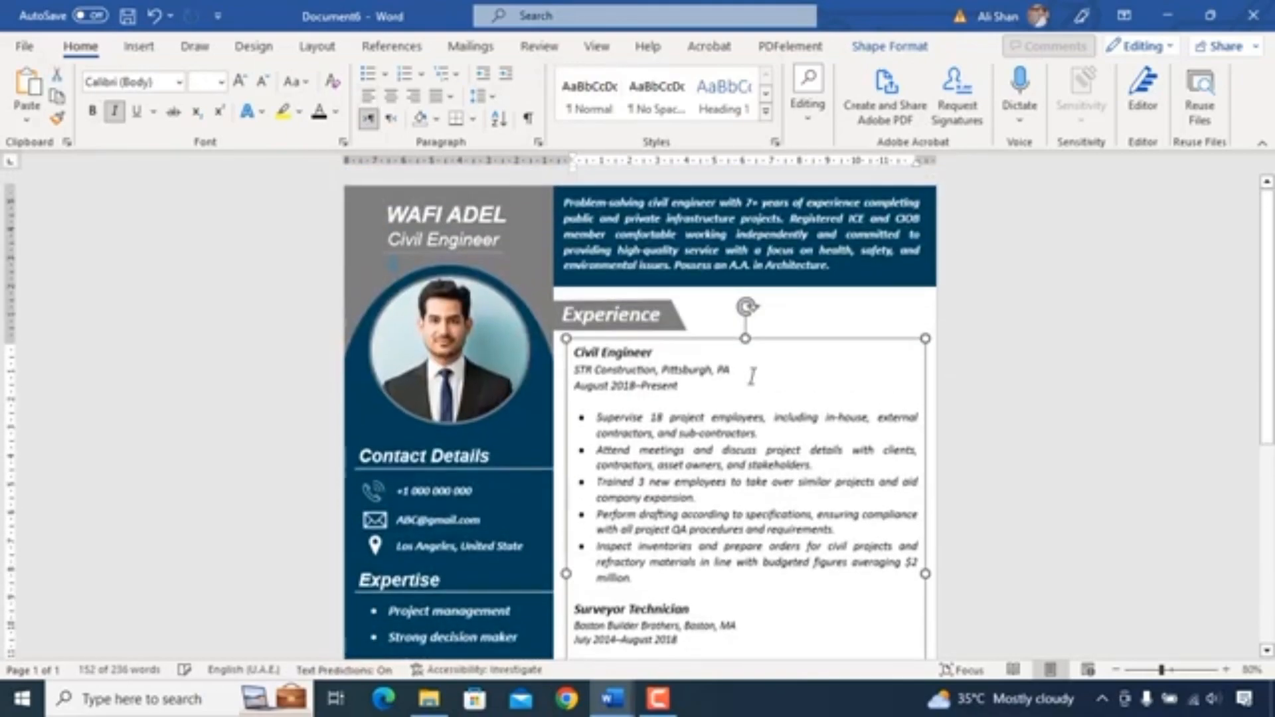
left_click(724, 360)
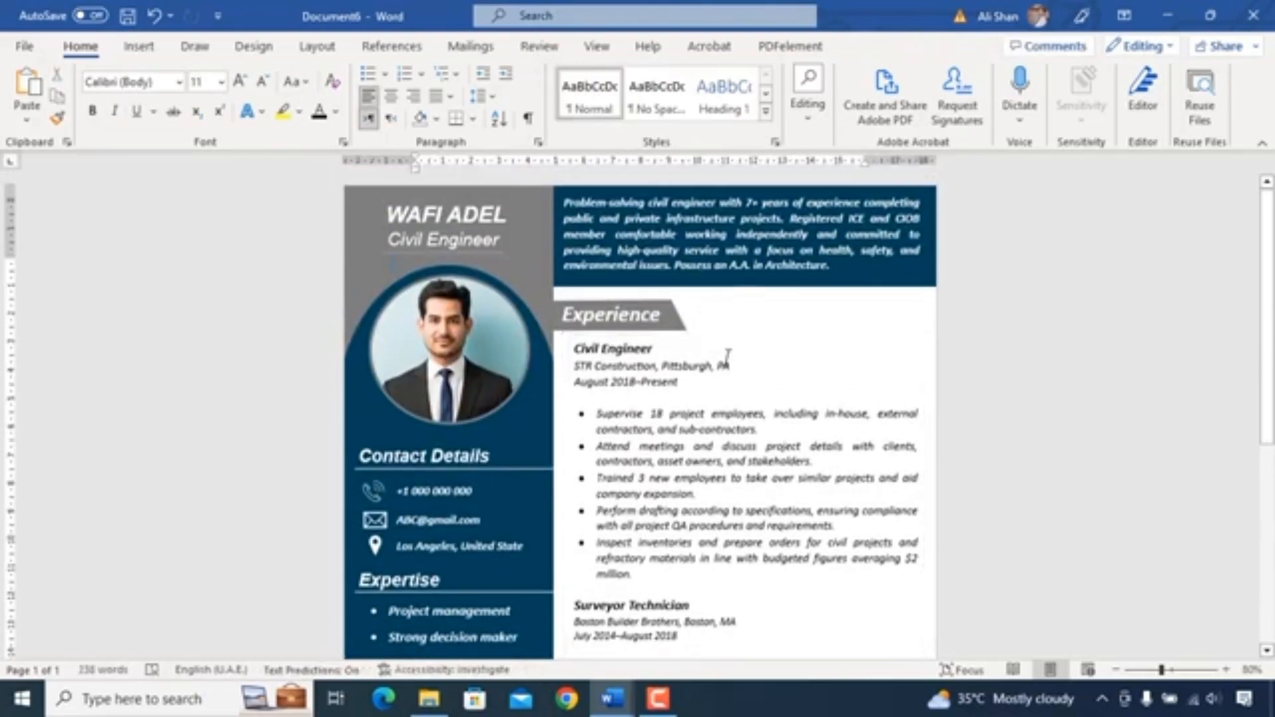
scroll(728, 359, "down", 3)
scroll(727, 359, "down", 1)
scroll(664, 266, "up", 2)
left_click(661, 251)
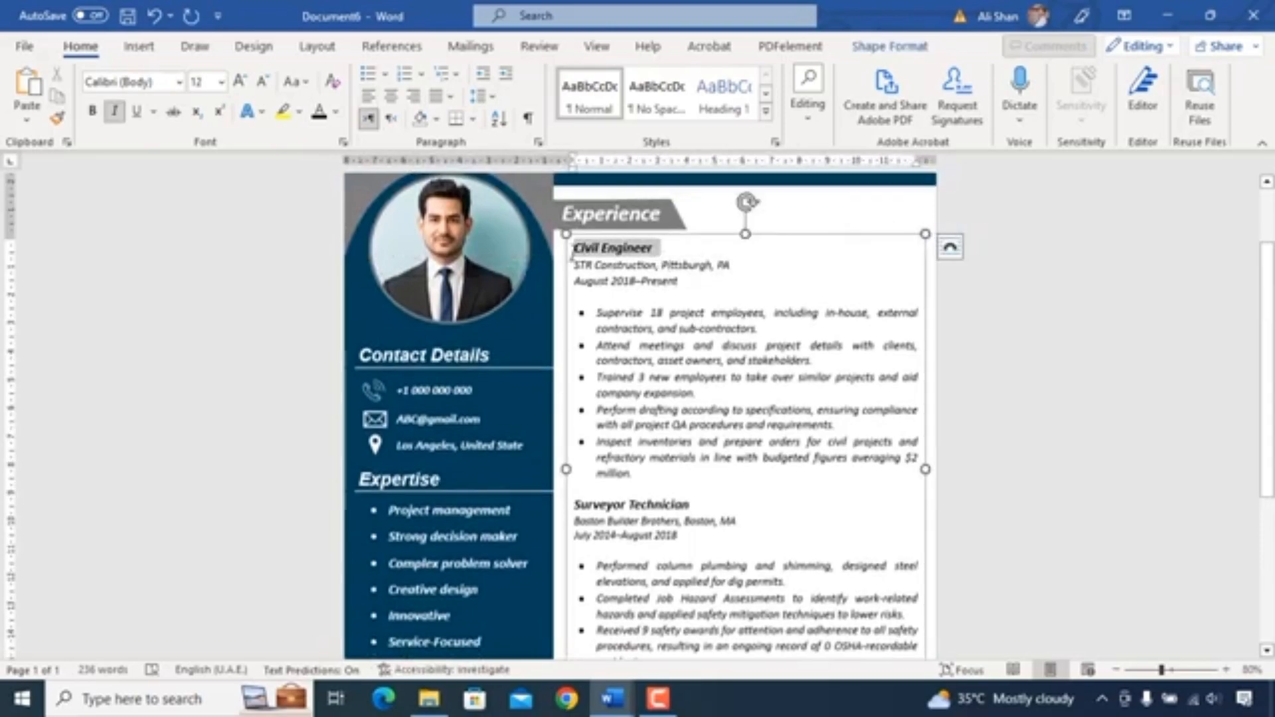
left_click_drag(684, 282, 577, 265)
left_click(705, 337)
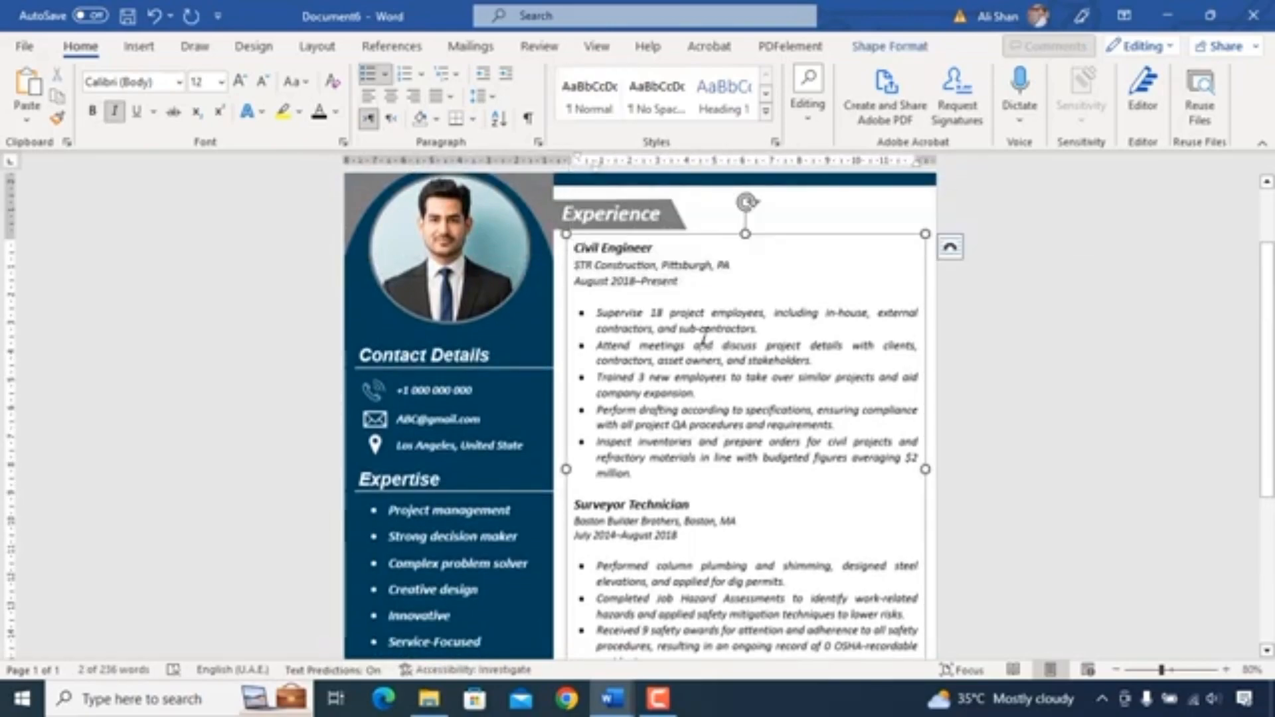
scroll(717, 365, "down", 2)
scroll(738, 404, "down", 3)
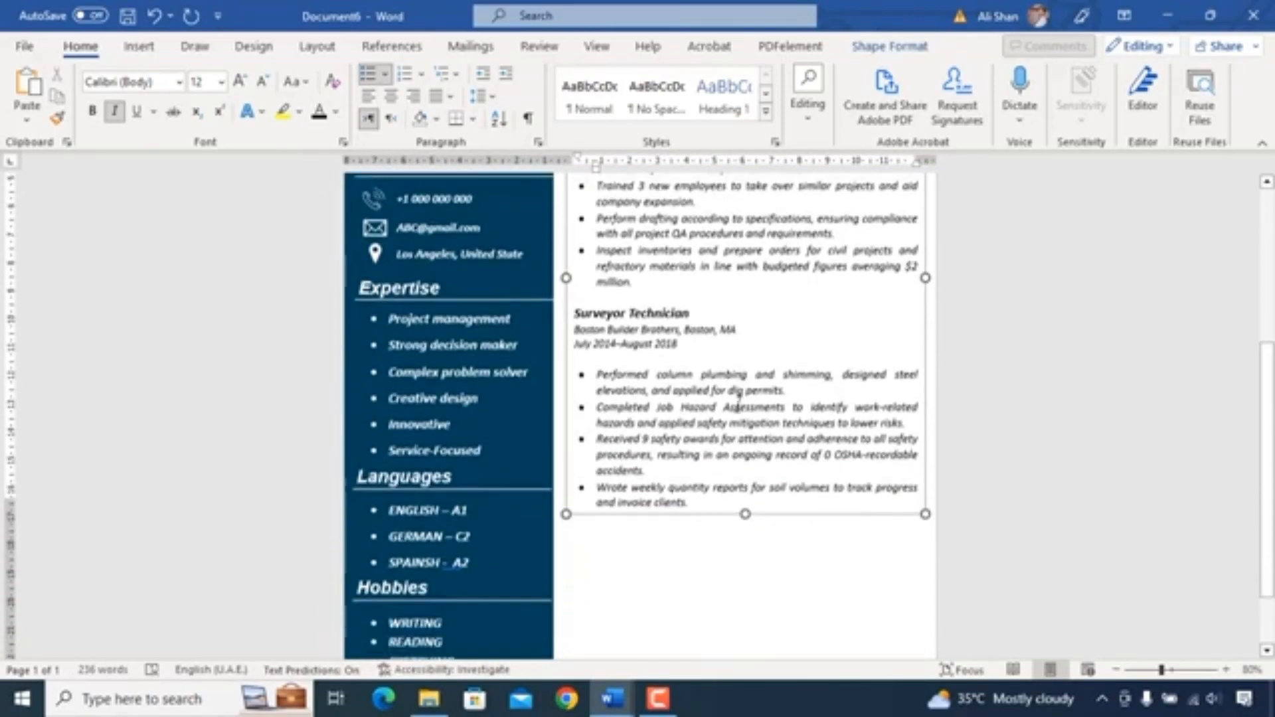
left_click(746, 428)
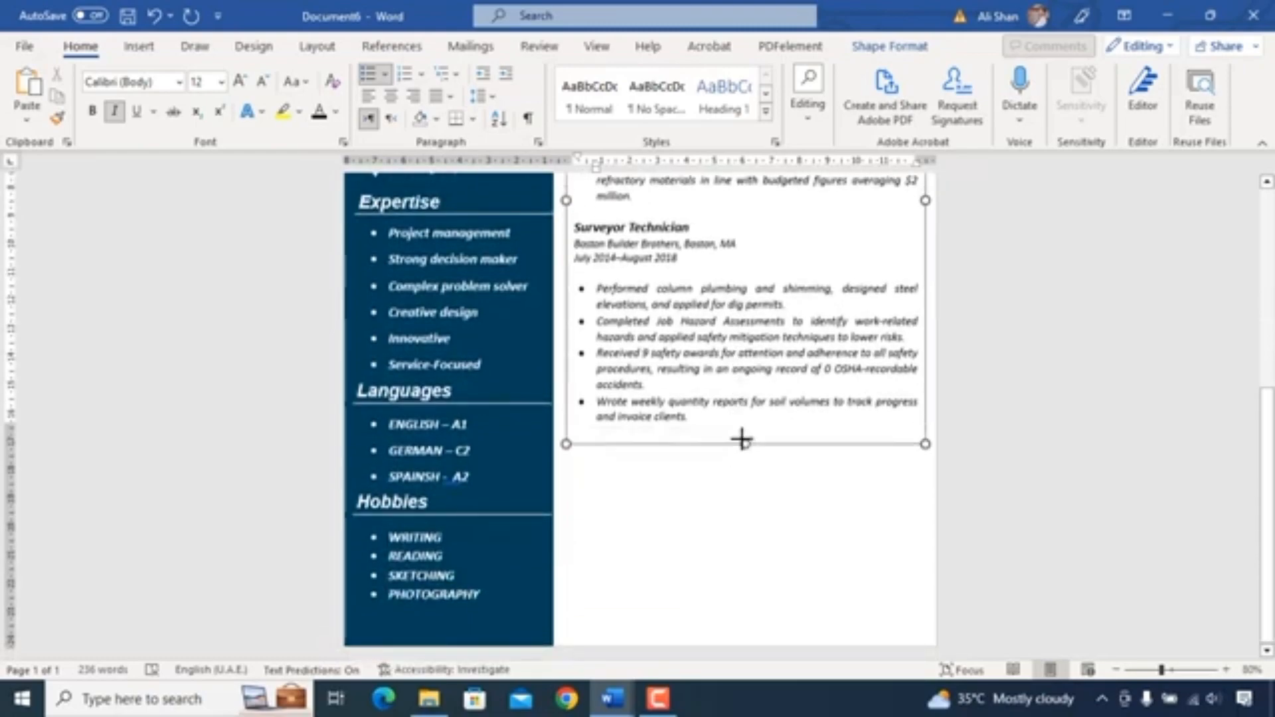
scroll(741, 435, "up", 6)
left_click(707, 316)
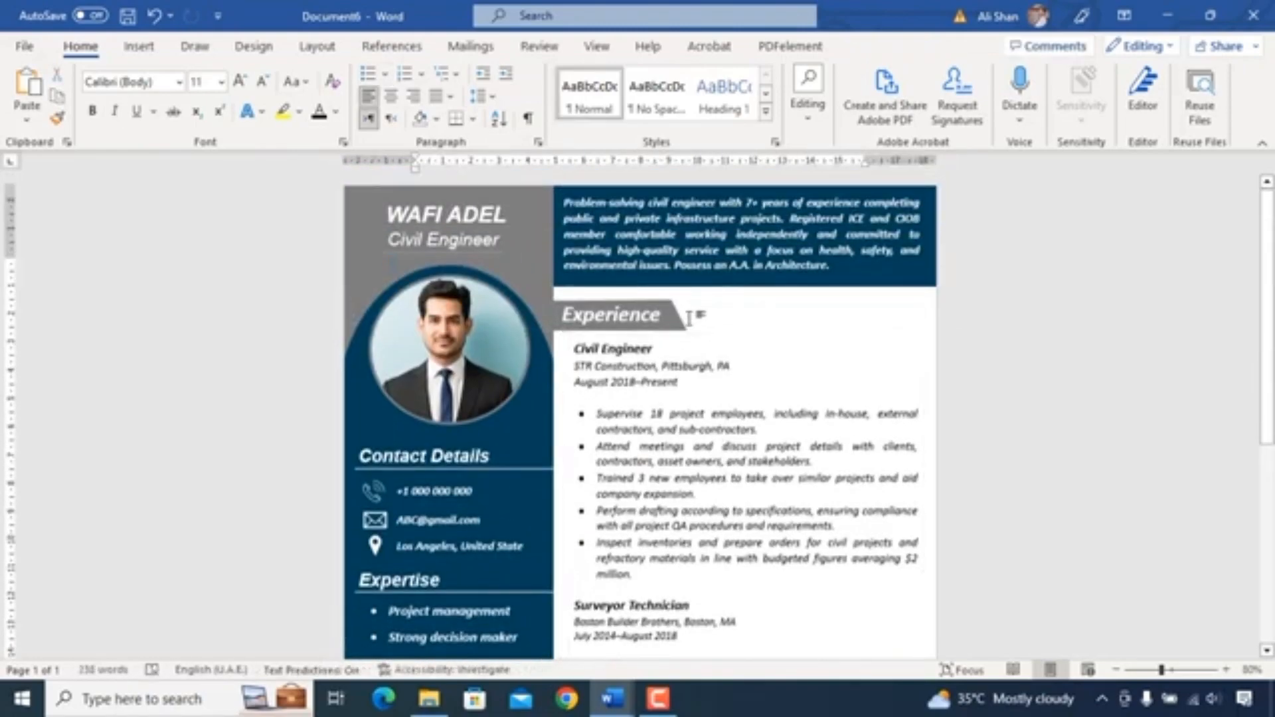
- Duplicate the Experience heading shape and move the copy below the experience entries
left_click(678, 325)
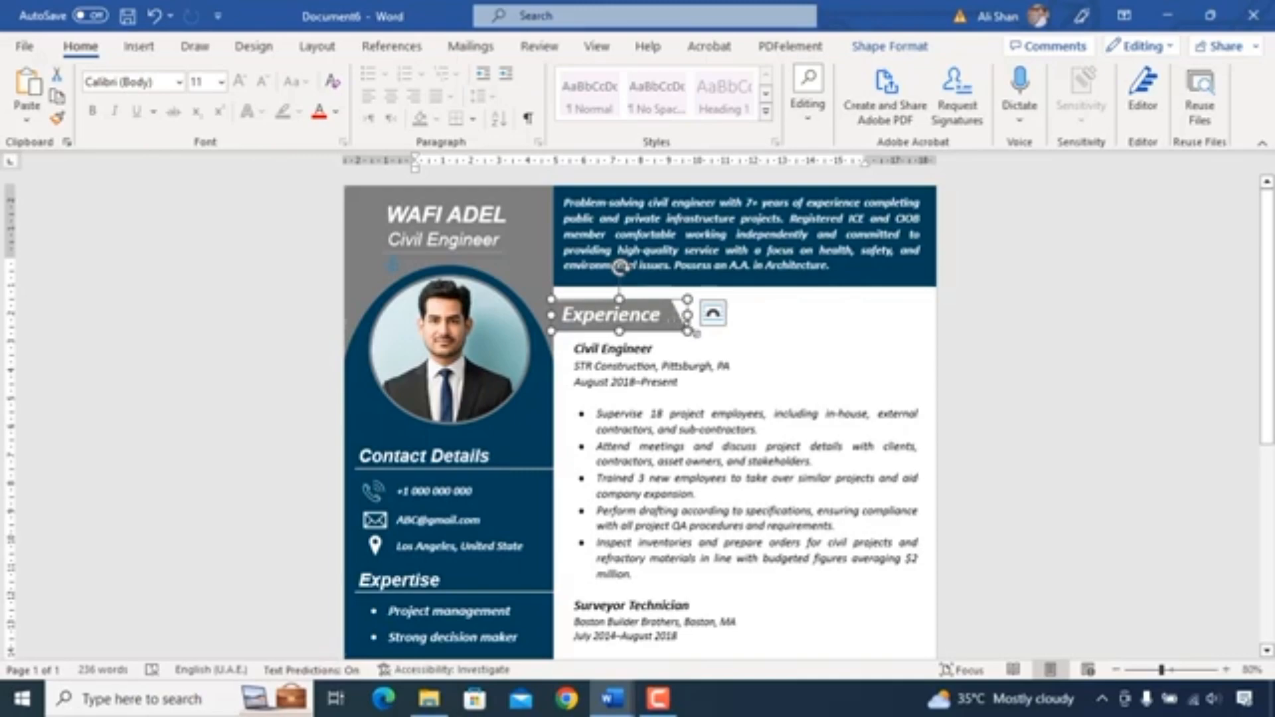
left_click(635, 309)
left_click(631, 309)
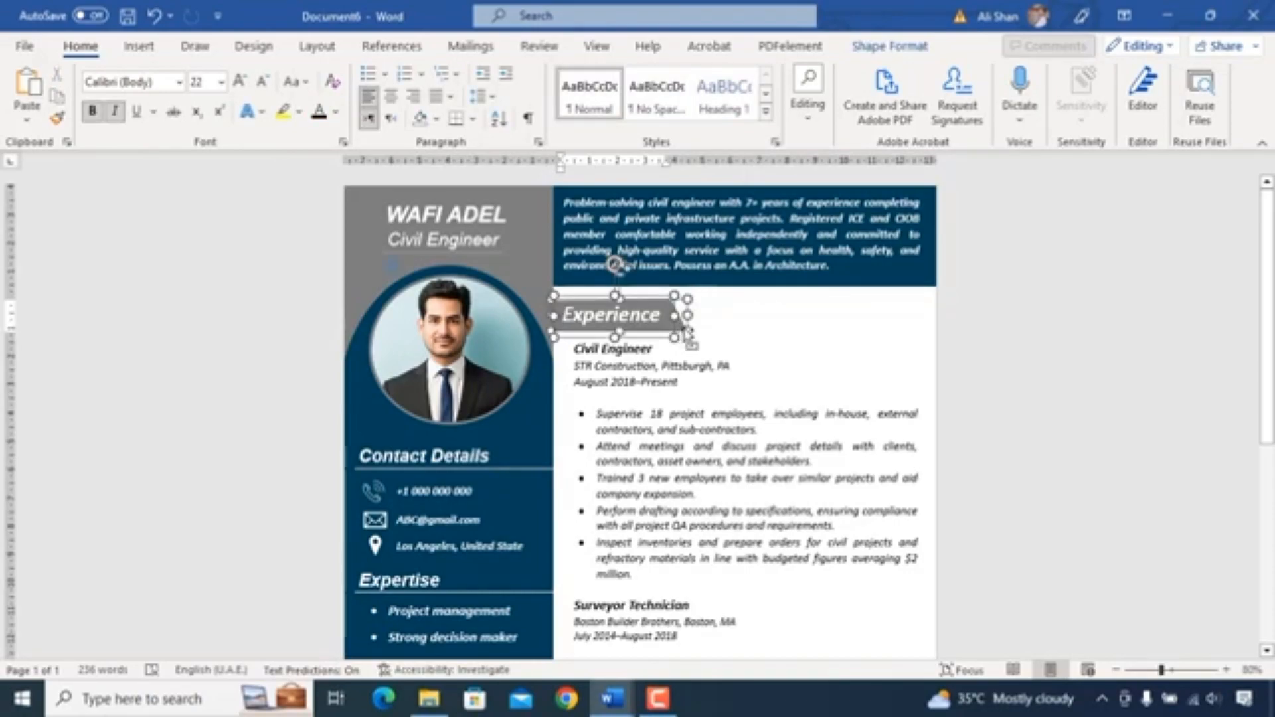
left_click(685, 330, "ctrl")
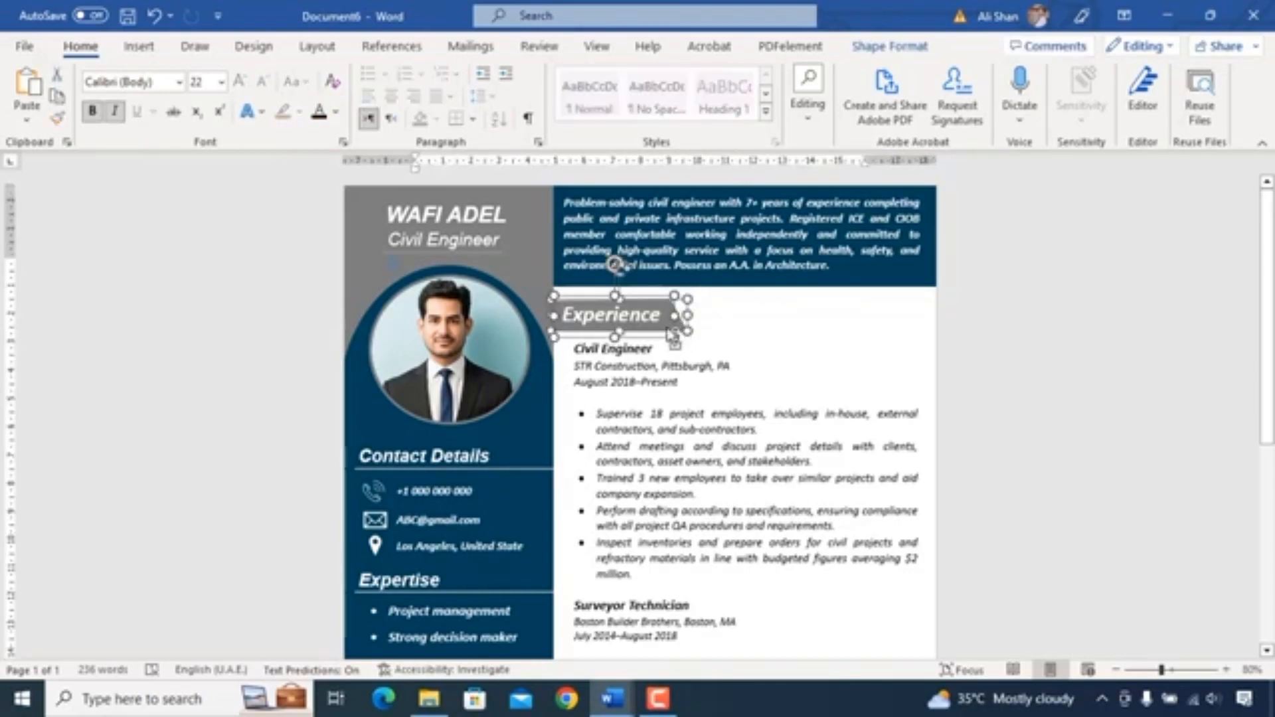
left_click_drag(667, 328, 666, 338, "ctrl")
key("Down")
key("Down")
key("Down")
key("Down")
key("Down")
key("Down")
key("Down")
key("Down")
key("Down")
key("Down")
key("Down")
key("Down")
key("Down")
key("Down")
key("Down")
key("Down")
key("Down")
key("Down")
key("Down")
key("Down")
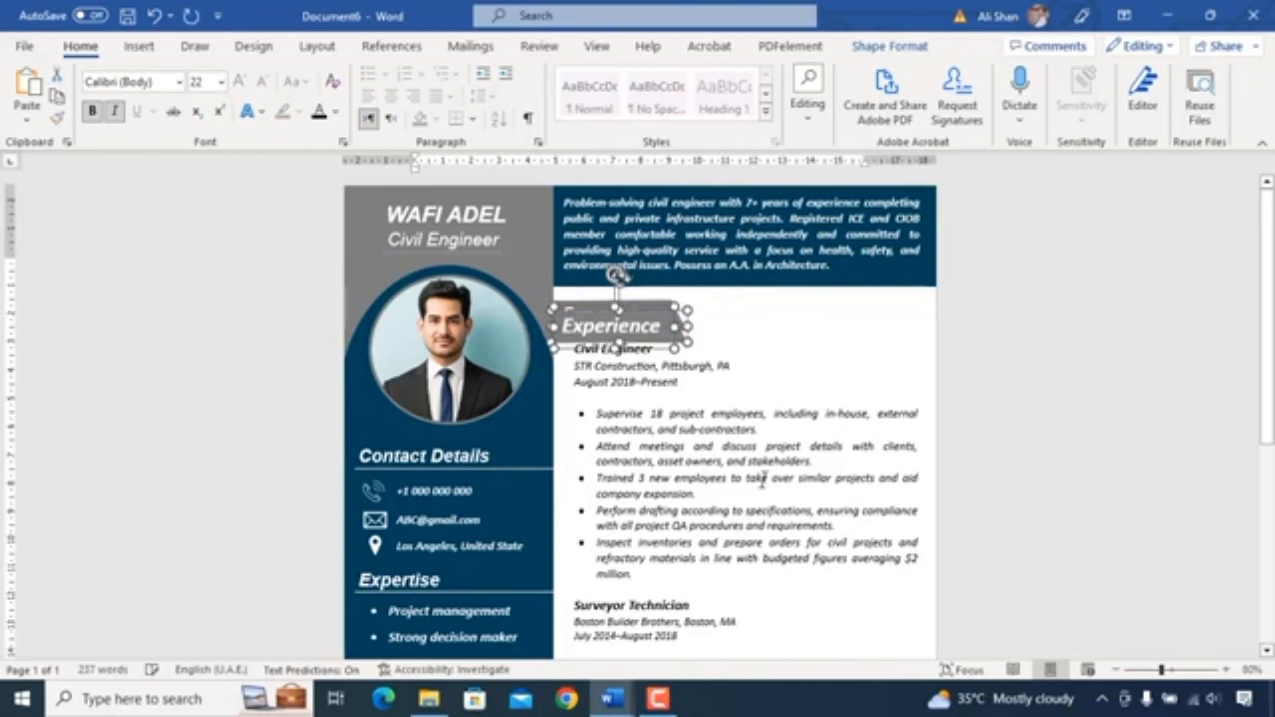
left_click_drag(618, 393, 618, 541)
scroll(757, 486, "down", 8)
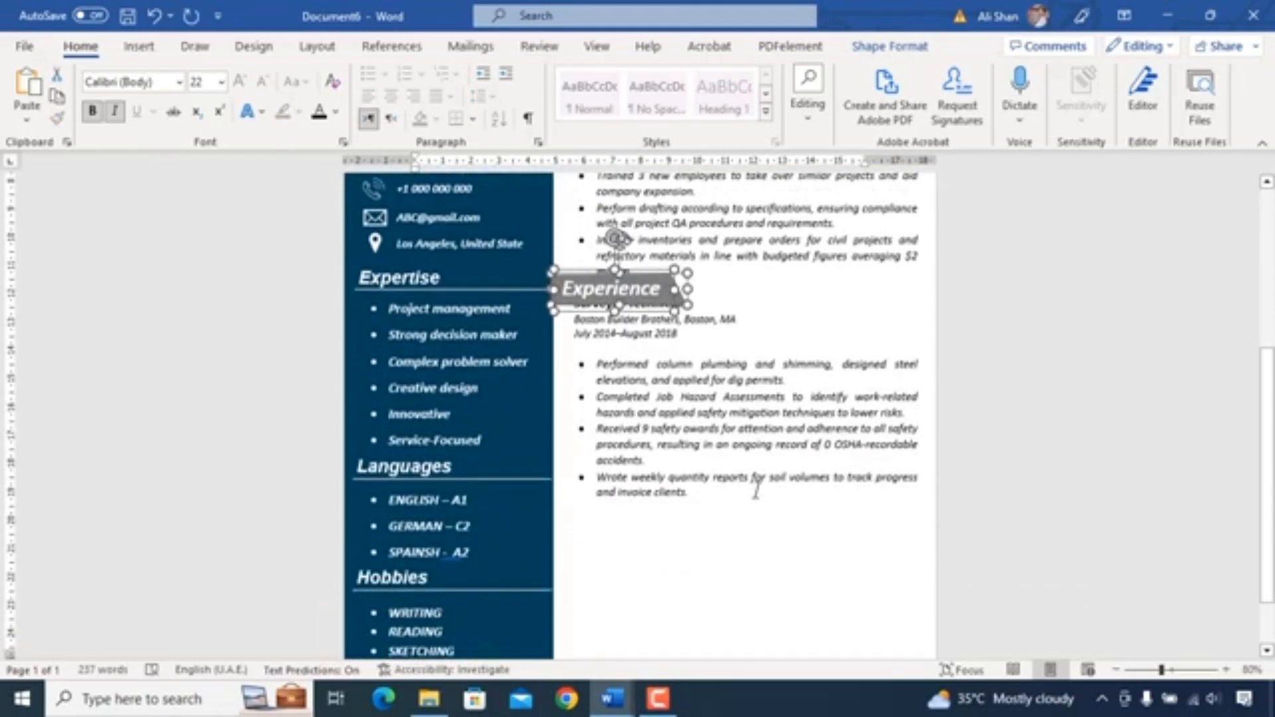
key("Down")
key("Down")
key("Down")
key("Down")
key("Down")
key("Down")
key("Down")
key("Down")
key("Down")
key("Down")
key("Down")
key("Down")
key("Down")
key("Down")
key("Down")
key("Down")
key("Down")
key("Down")
key("Down")
key("Down")
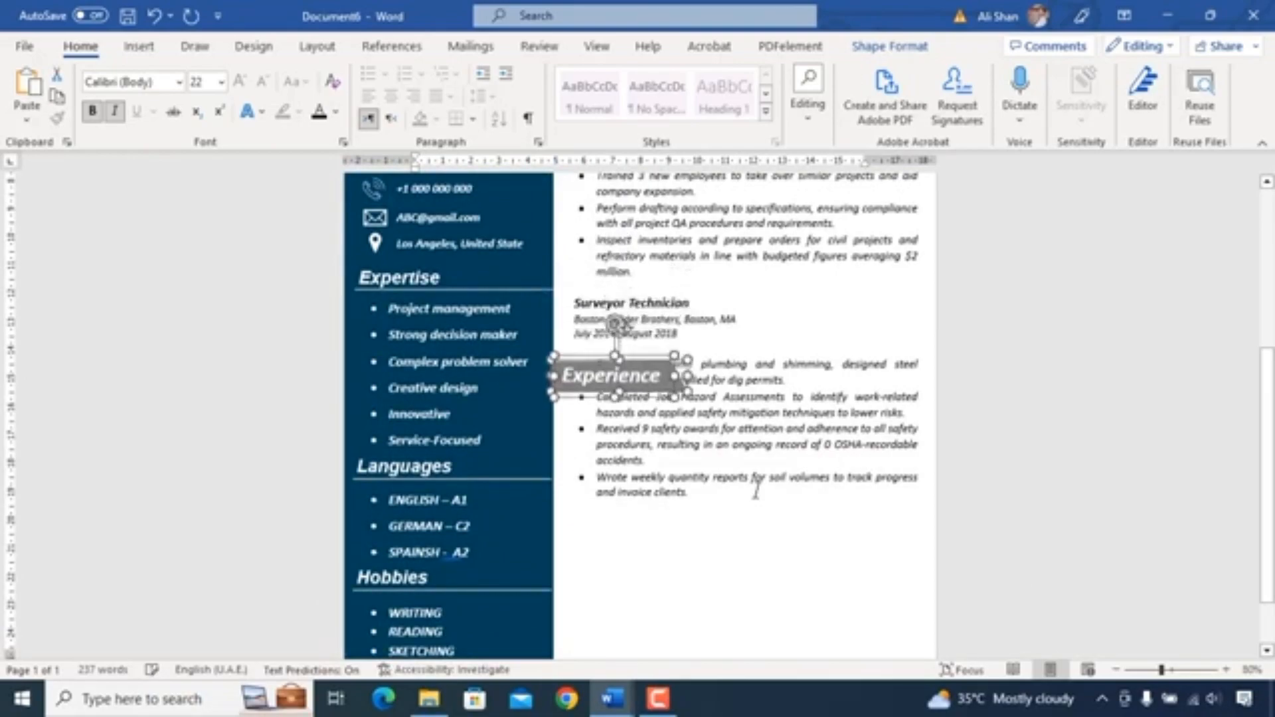
key("Down")
key("Down")
key("Down")
key("Down")
key("Down")
key("Down")
key("Down")
key("Down")
key("Down")
key("Down")
key("Down")
key("Down")
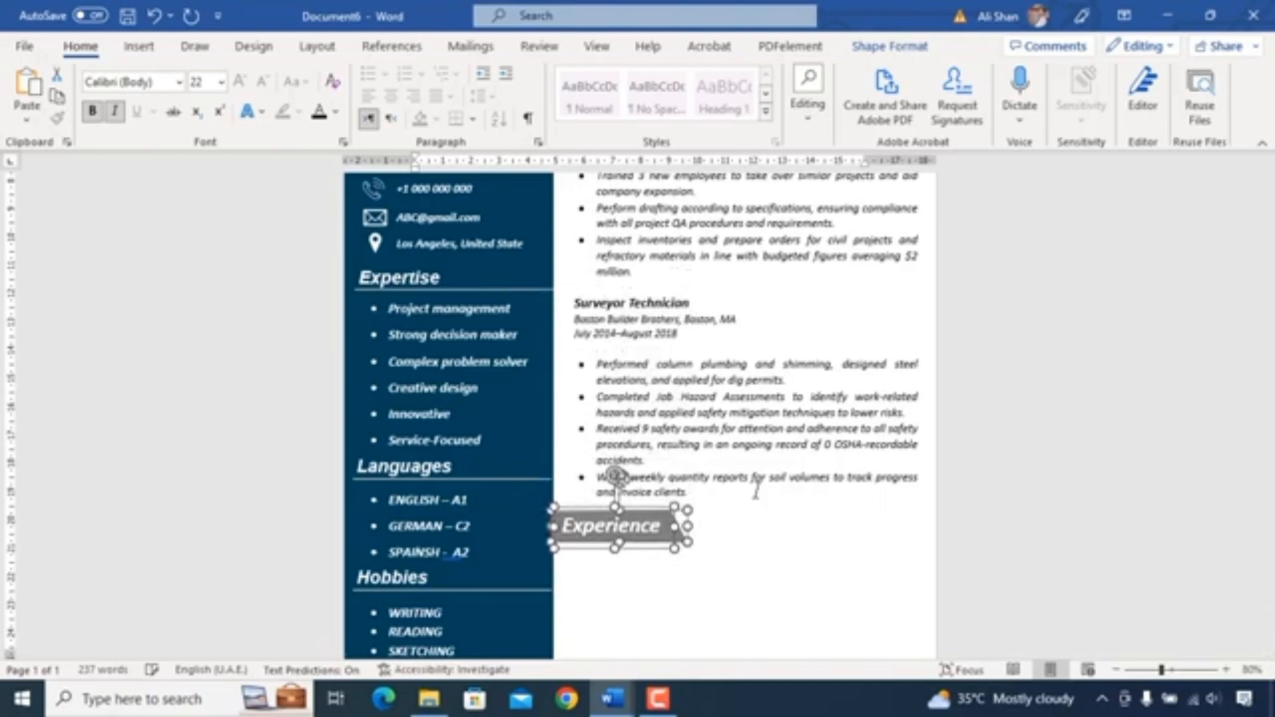
scroll(712, 488, "down", 2)
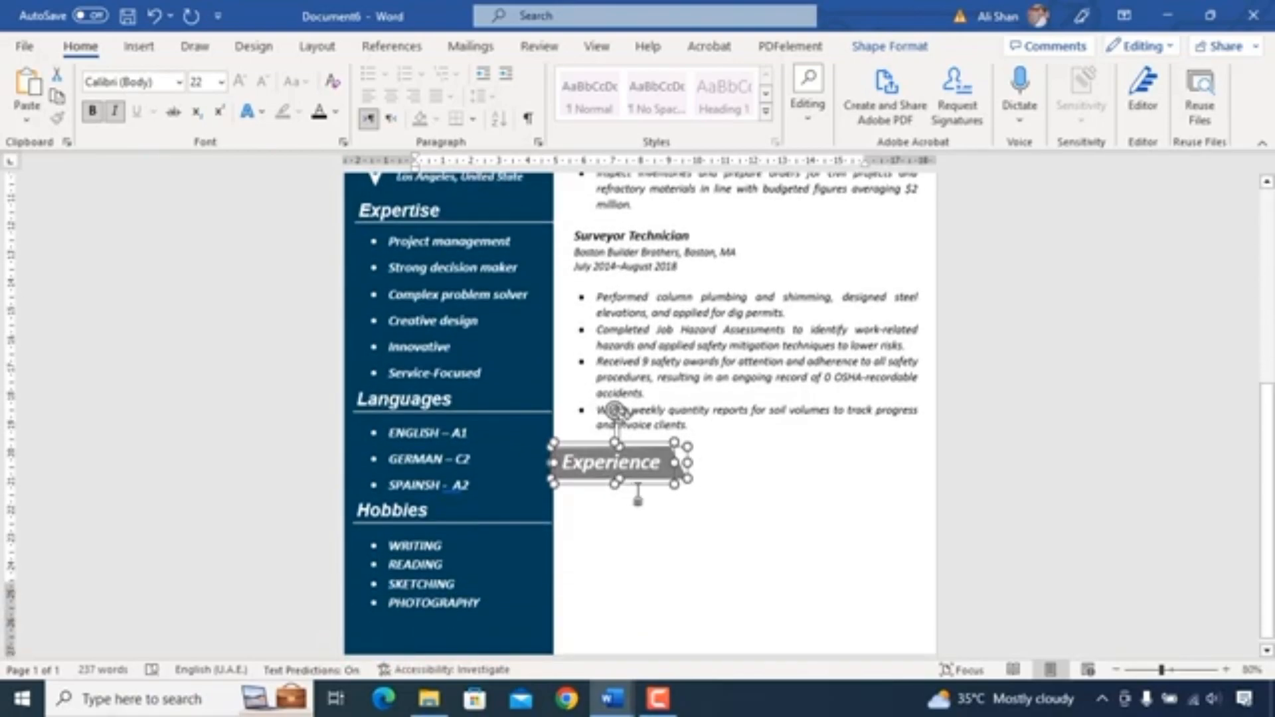
- Rename the copied heading as Education
left_click(654, 463)
key("ctrl+a")
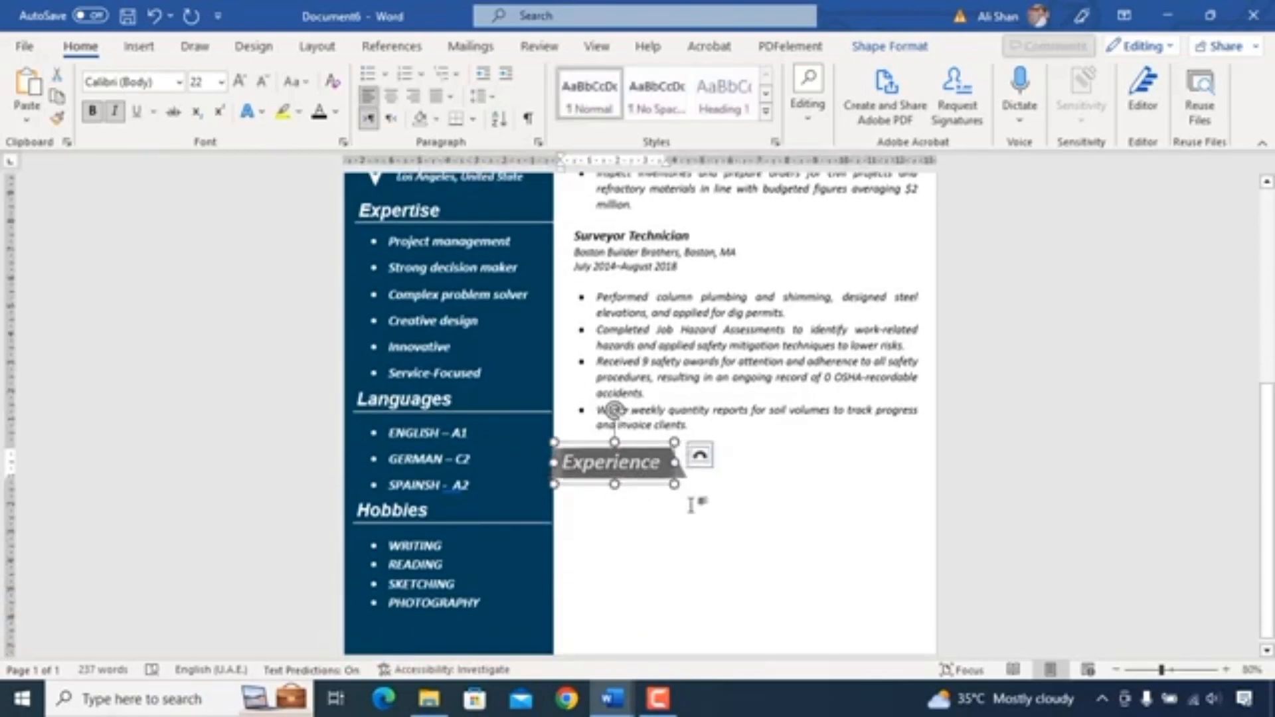
type("Education")
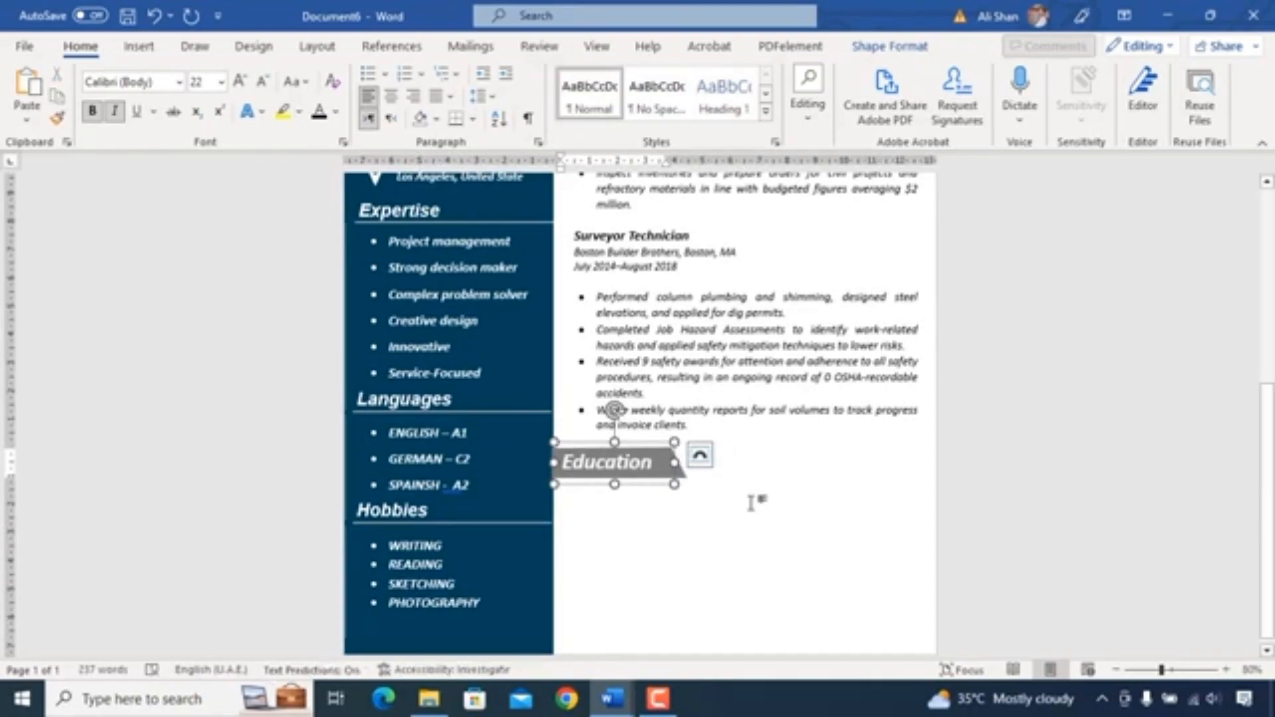
- Duplicate the experience text box, move the copy below the Education heading, and clear its text
left_click(757, 444)
key("ctrl+d")
left_click_drag(766, 455, 769, 264)
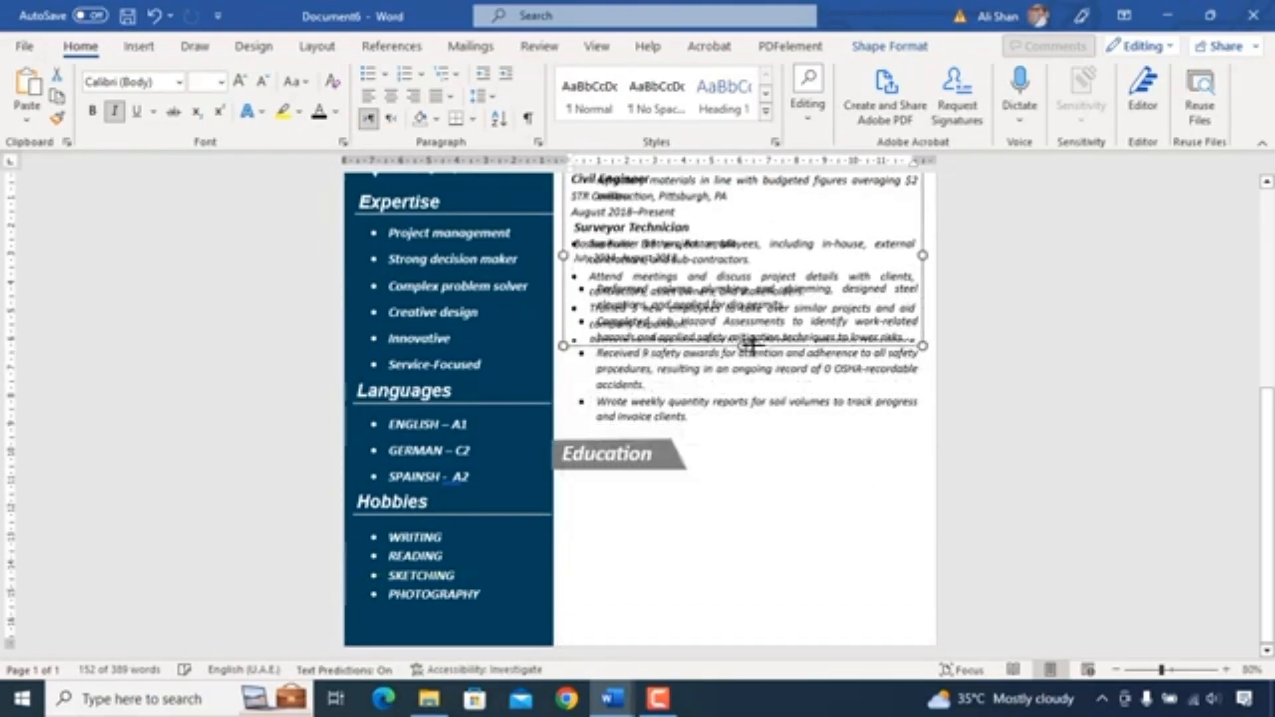
left_click_drag(921, 236, 919, 554)
left_click(782, 598)
key("ctrl+a")
key("Delete")
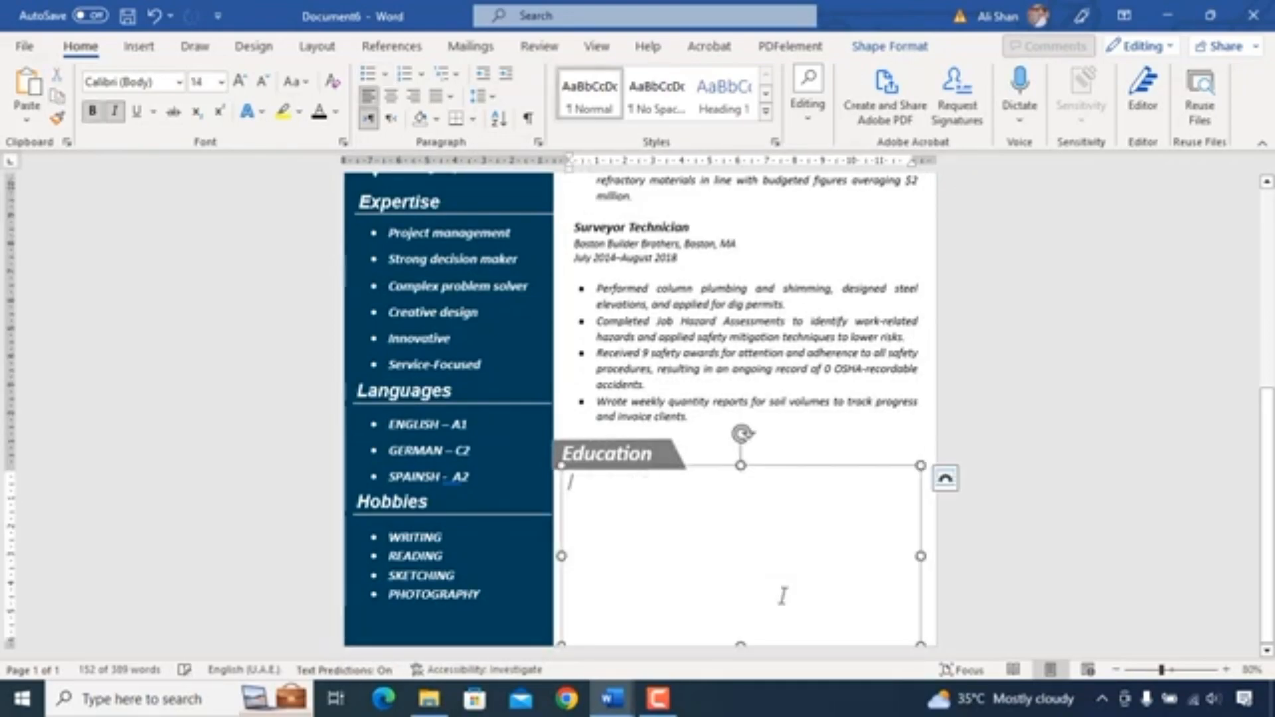
- Resize the new text box and paste the education details into it
left_click_drag(741, 604, 741, 603)
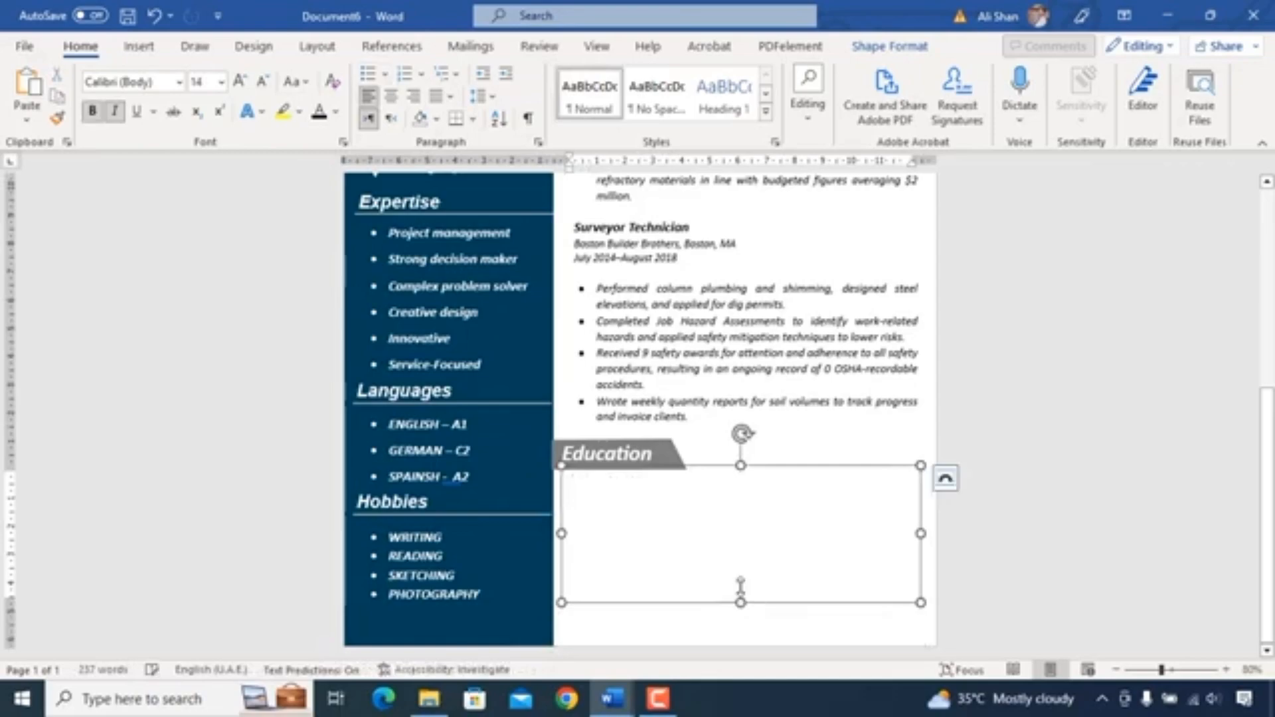
left_click_drag(725, 471, 734, 484)
left_click(659, 510)
type("Bachelor of Science in Civil Engineering King's College, Pittsburgh, PA May 2014 Associate of Arts in Architecture King's College, Pittsburgh, PA May 2012")
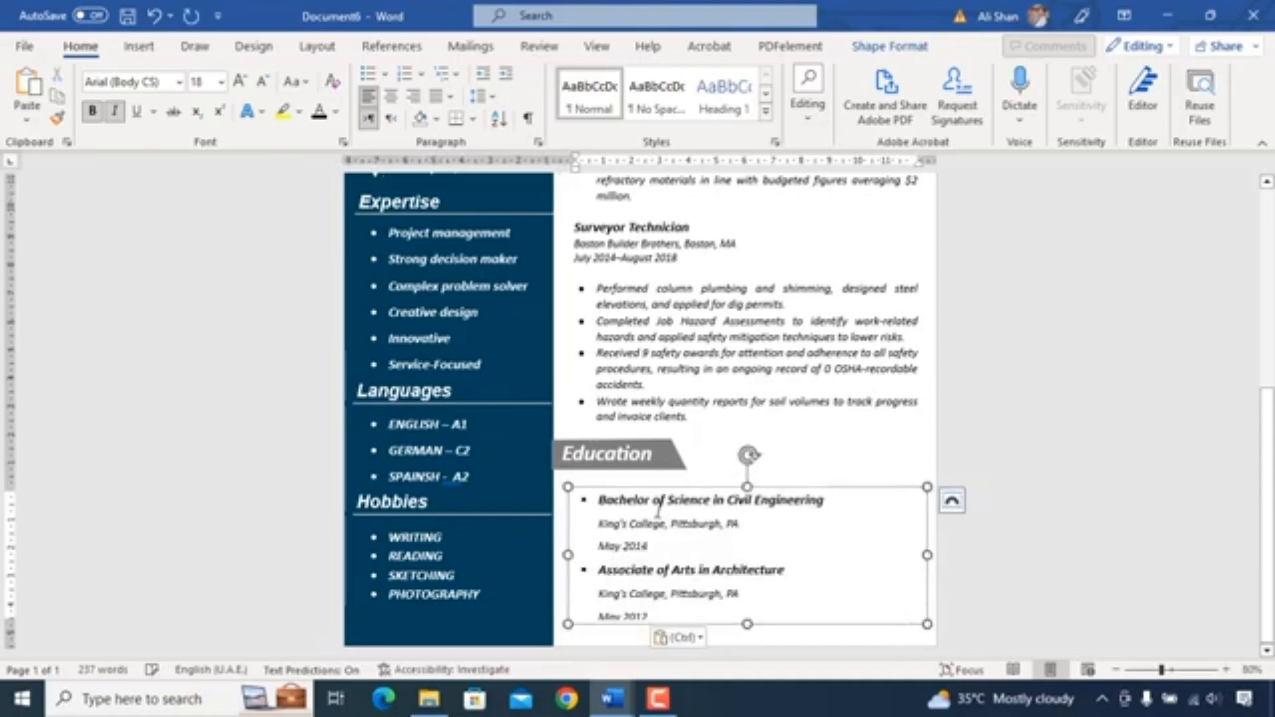
- Undo a resize of the education text box and nudge it into alignment beneath its heading
left_click_drag(748, 625, 749, 631)
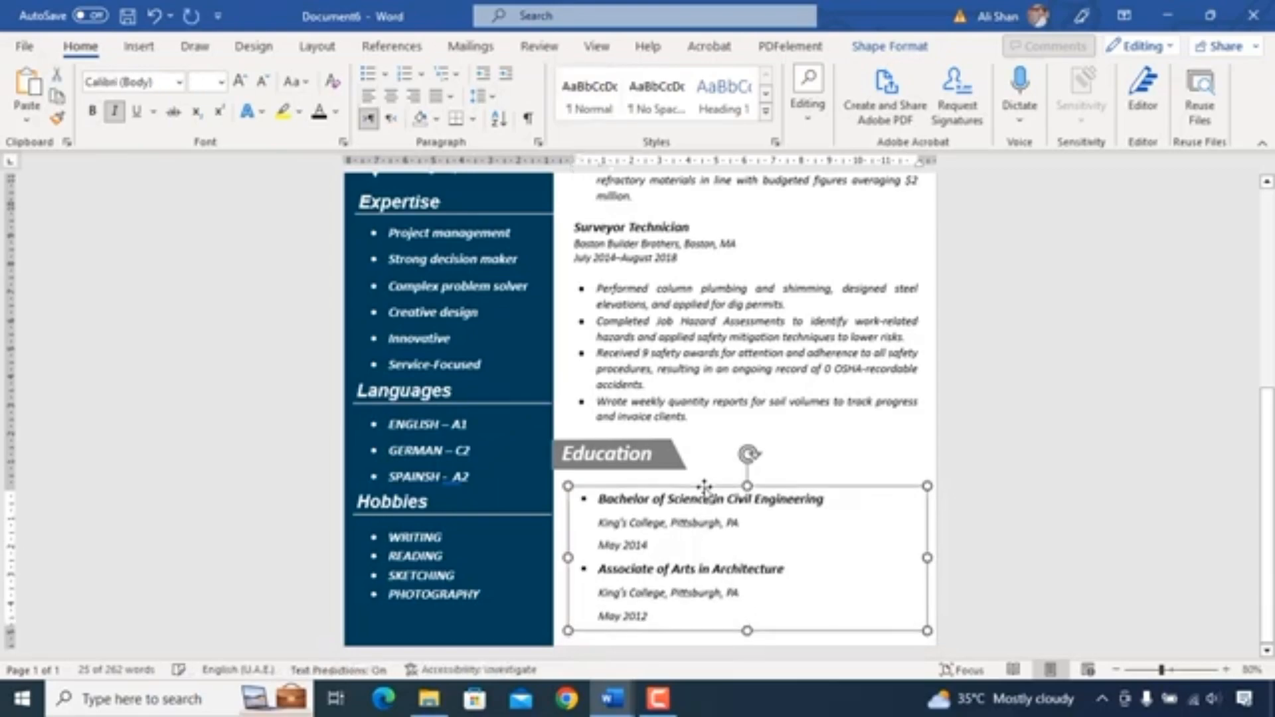
key("ctrl+z")
key("Right")
key("Down")
key("Up")
key("Up")
key("Right")
key("Left")
key("Up")
key("Left")
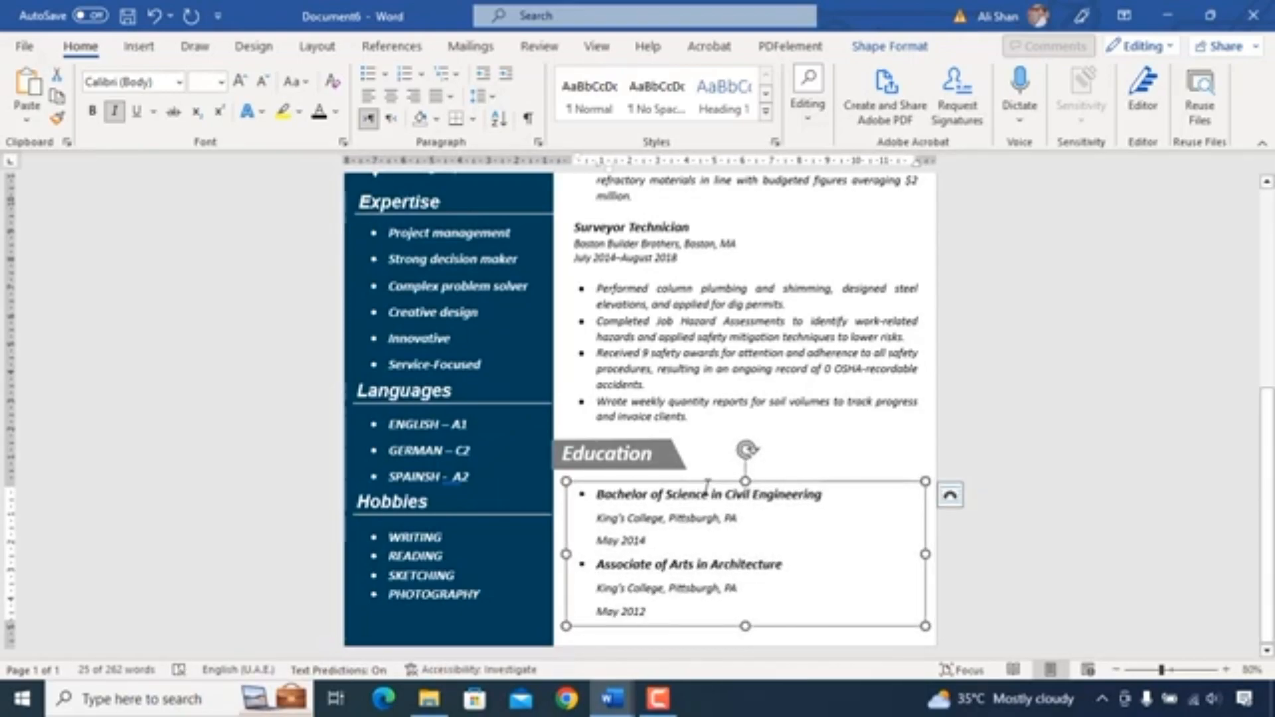
left_click(952, 589)
left_click(702, 617)
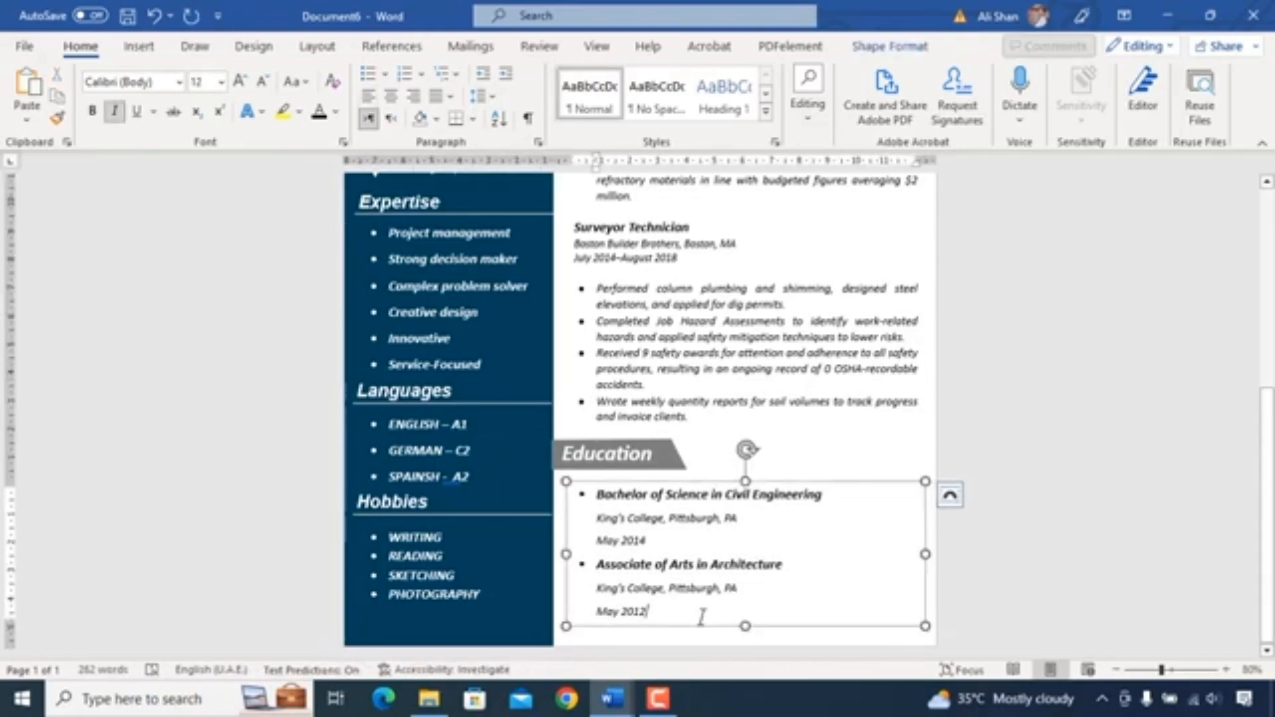
left_click(1010, 527)
- Review the whole resume layout, including in print preview
scroll(1010, 526, "up", 5)
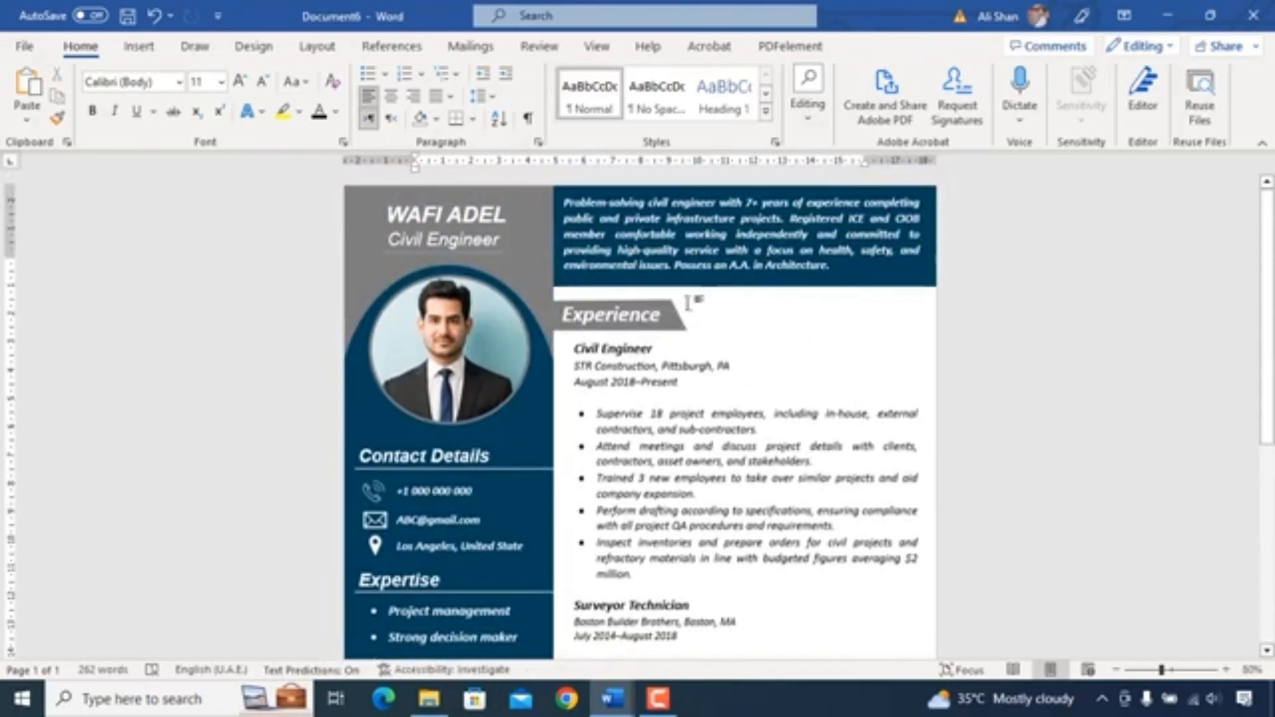
scroll(644, 372, "down", 10)
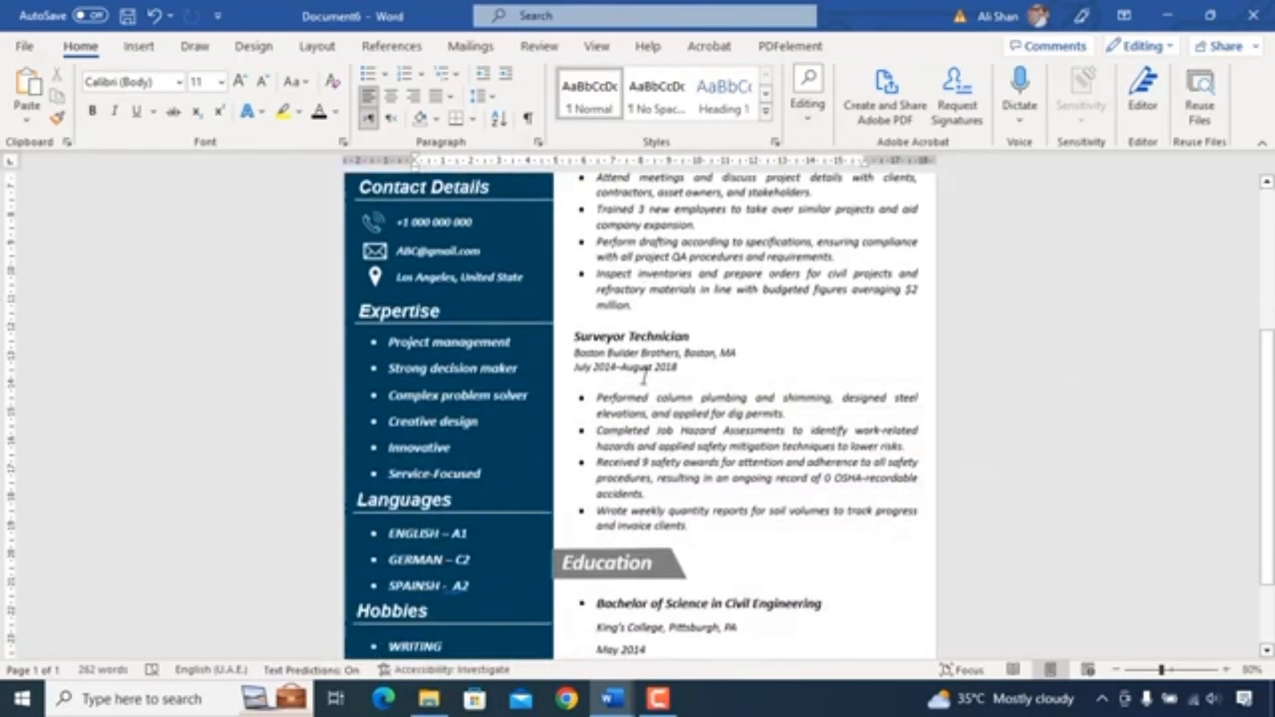
scroll(648, 379, "up", 10)
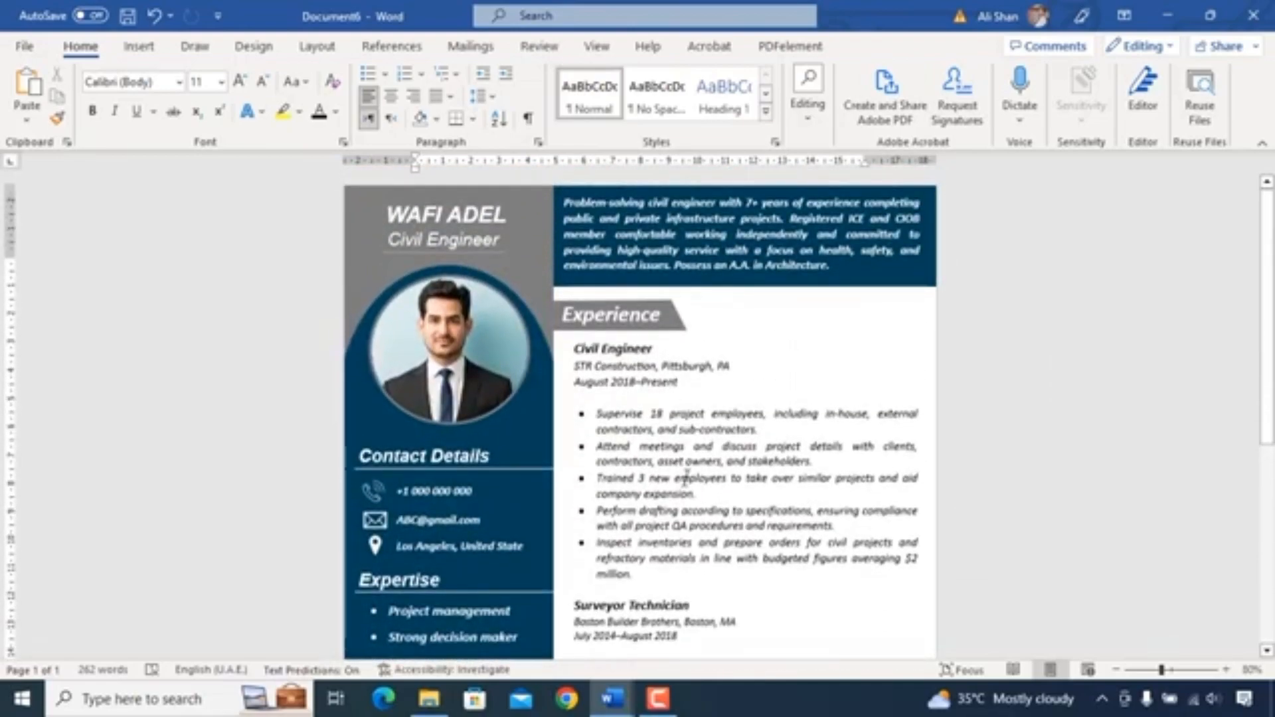
key("ctrl+p")
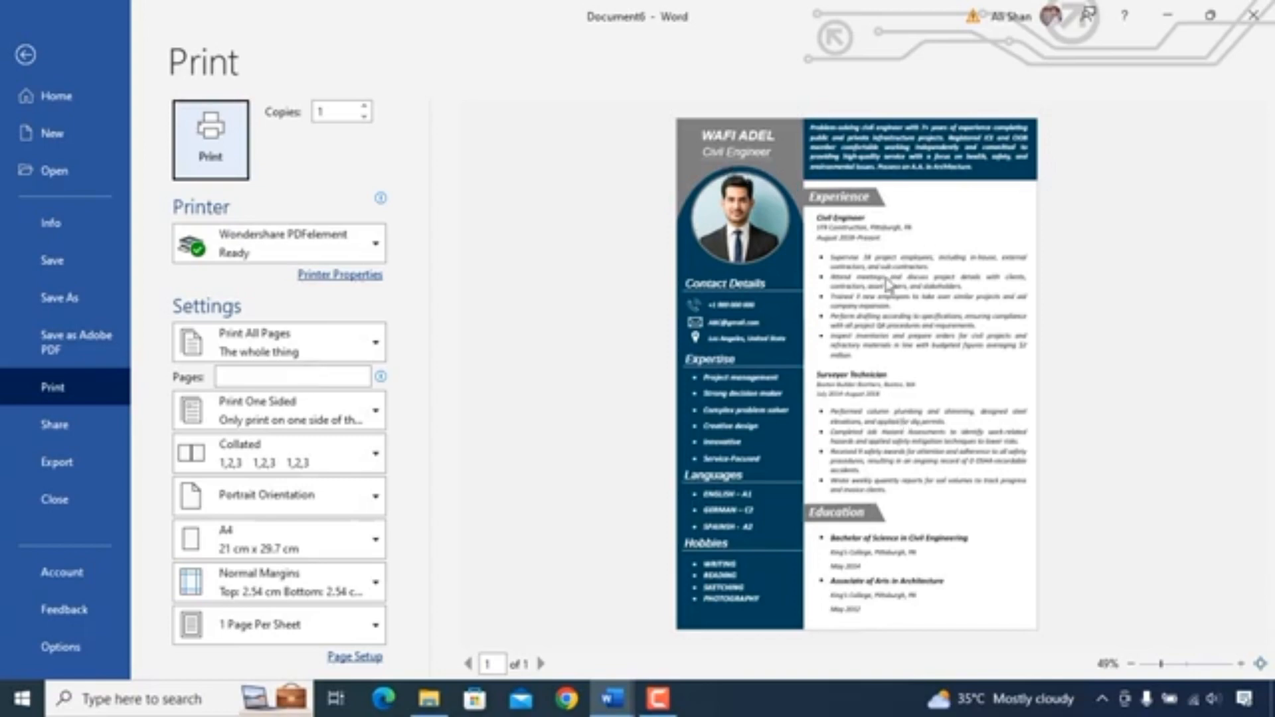
left_click(25, 55)
scroll(795, 199, "down", 5)
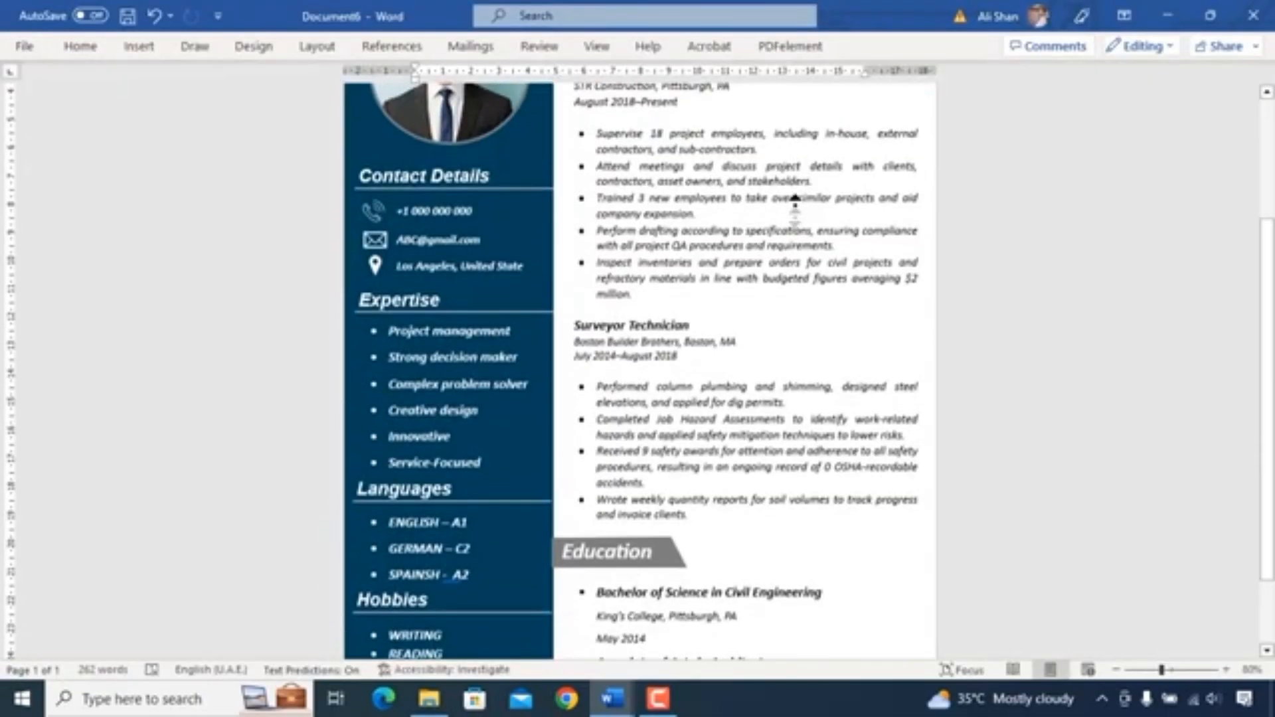
scroll(795, 199, "up", 3)
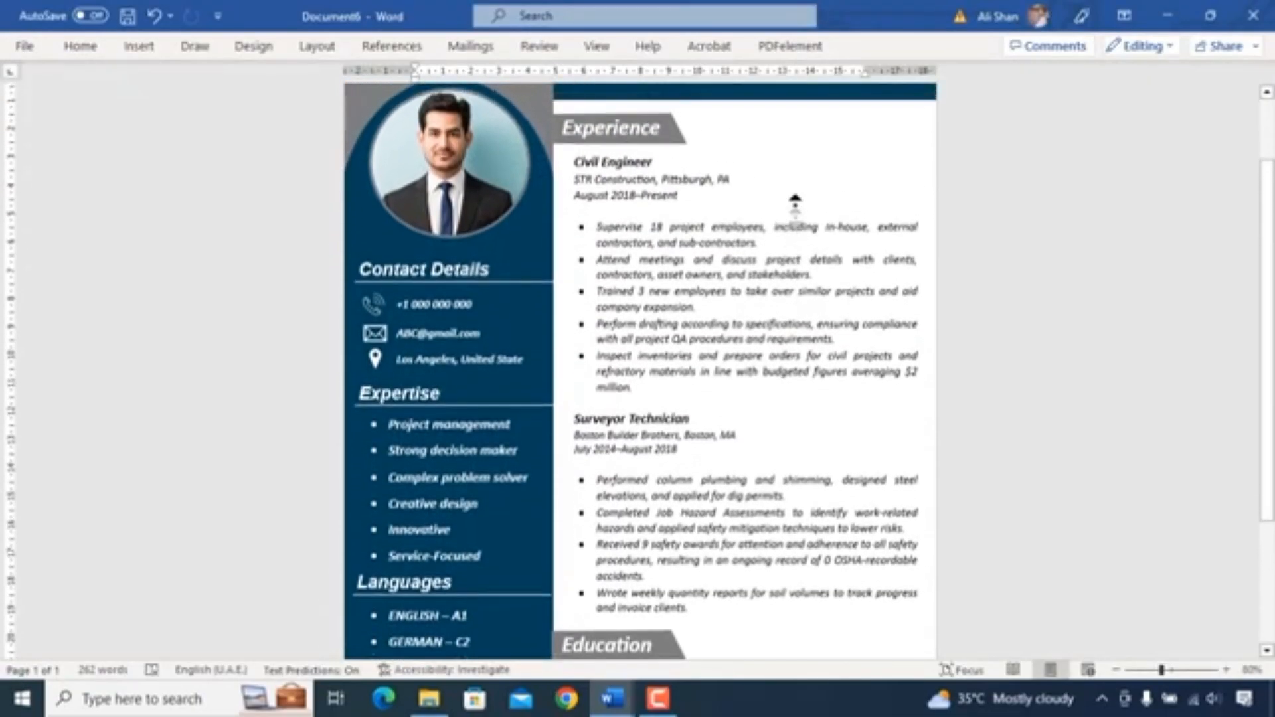
scroll(795, 209, "up", 2)
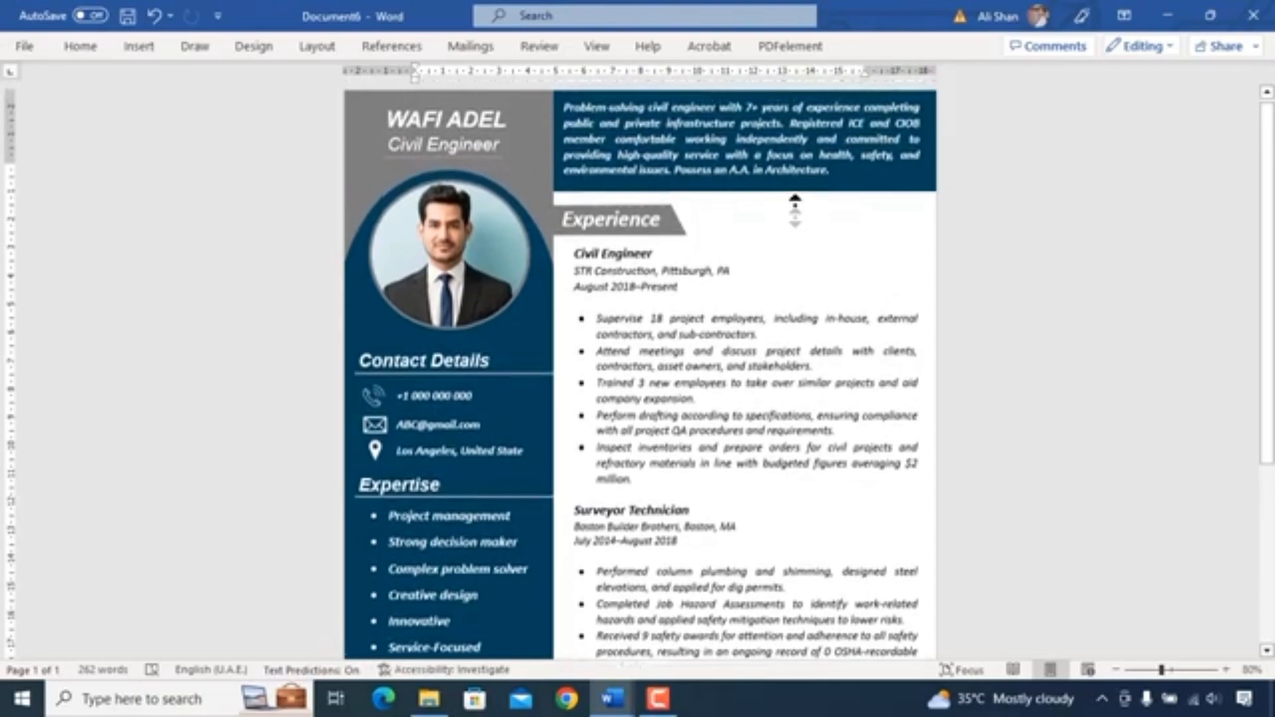
scroll(794, 203, "down", 3)
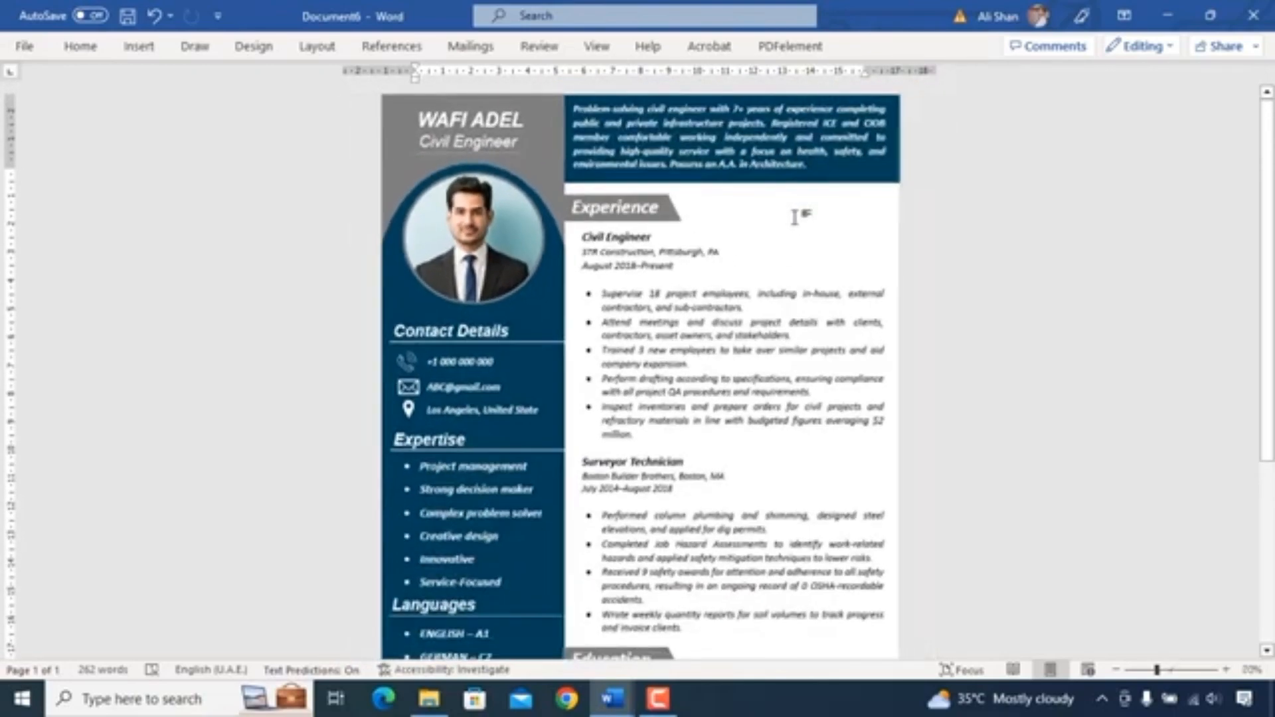